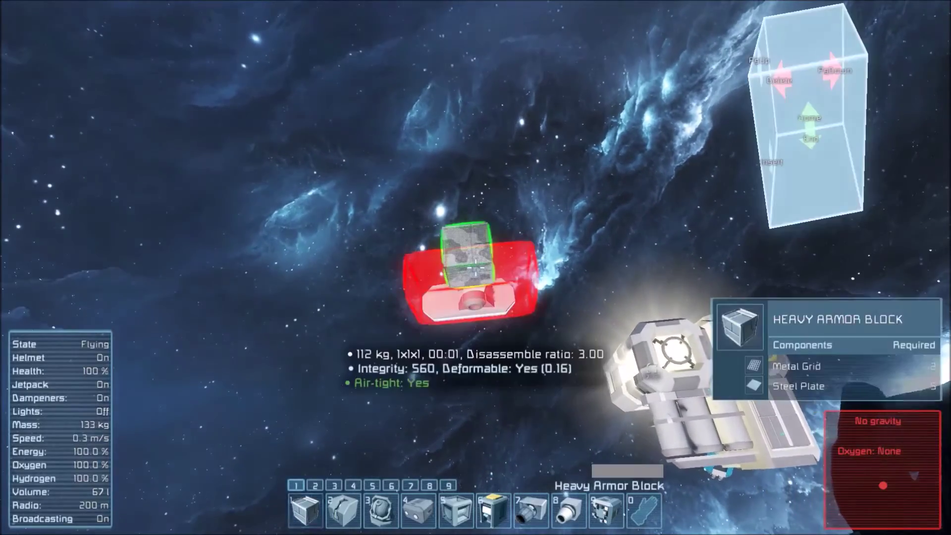
Build a straight beam of heavy armor blocks and mount a remote control block on top of it, facing along the beam
{"action": "left_click", "coordinate": [476, 267], "text": "ctrl"}
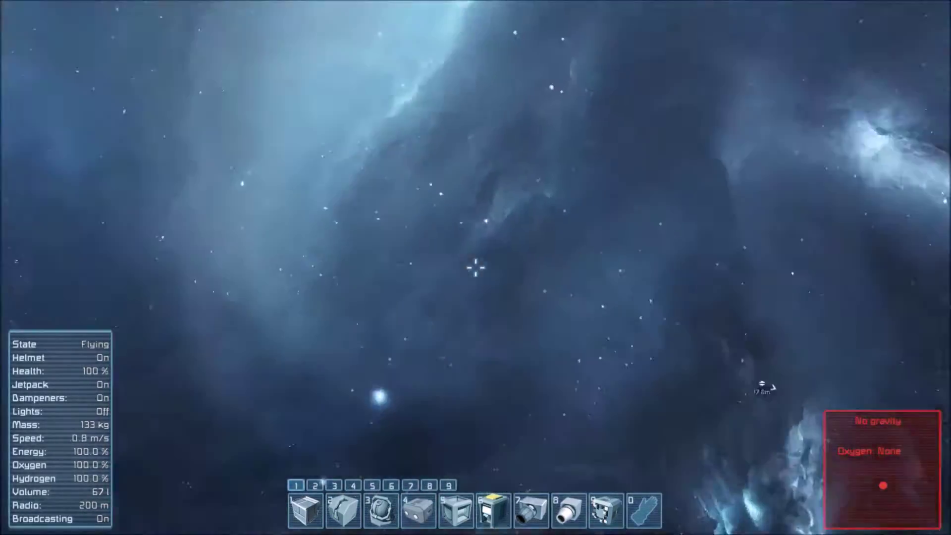
{"action": "key", "text": "d"}
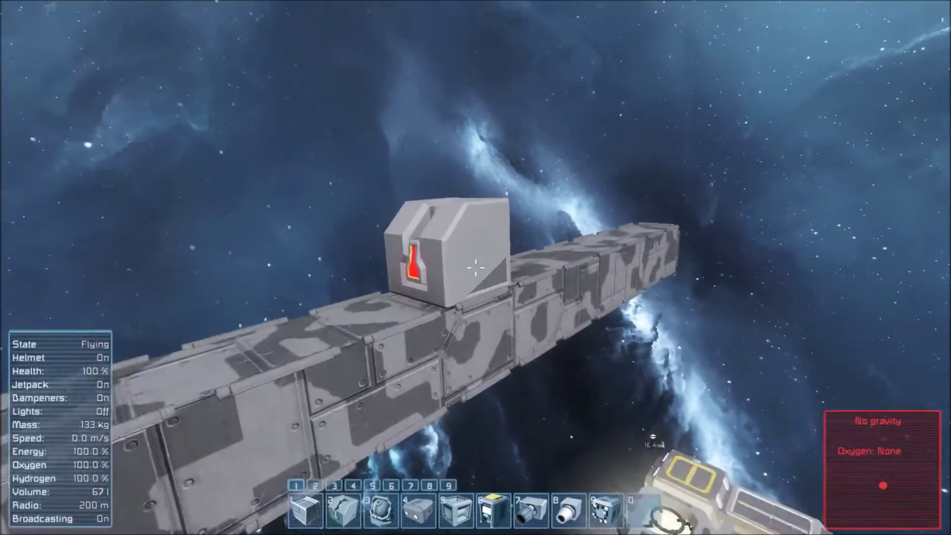
{"action": "key", "text": "d"}
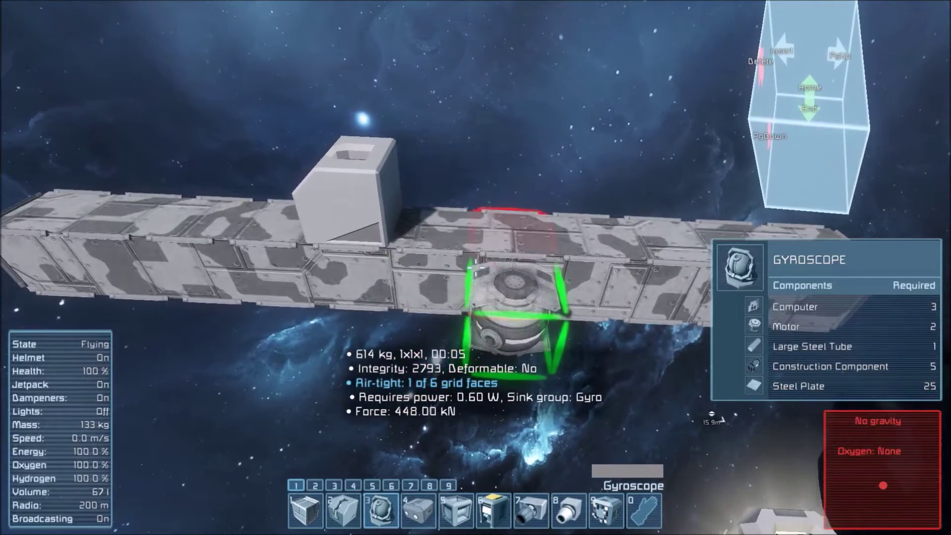
Rotate and mount a gyroscope on the beam's side near the remote control, and place a battery on top behind the remote control
{"action": "key", "text": "Insert"}
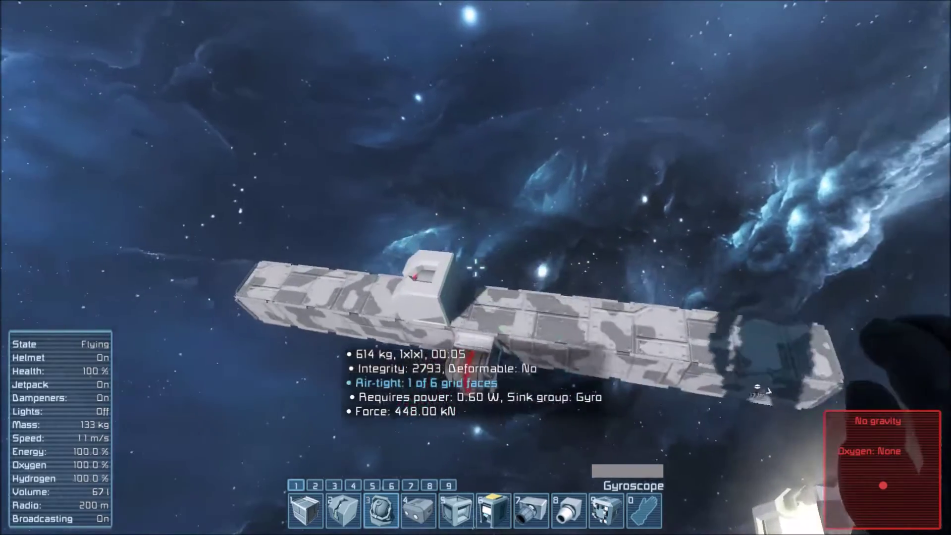
{"action": "key", "text": "e"}
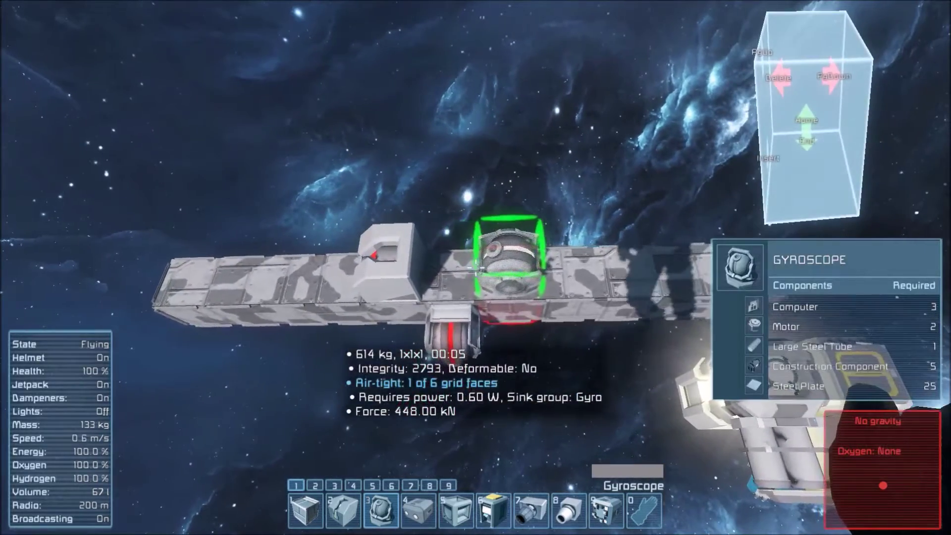
{"action": "key", "text": "4"}
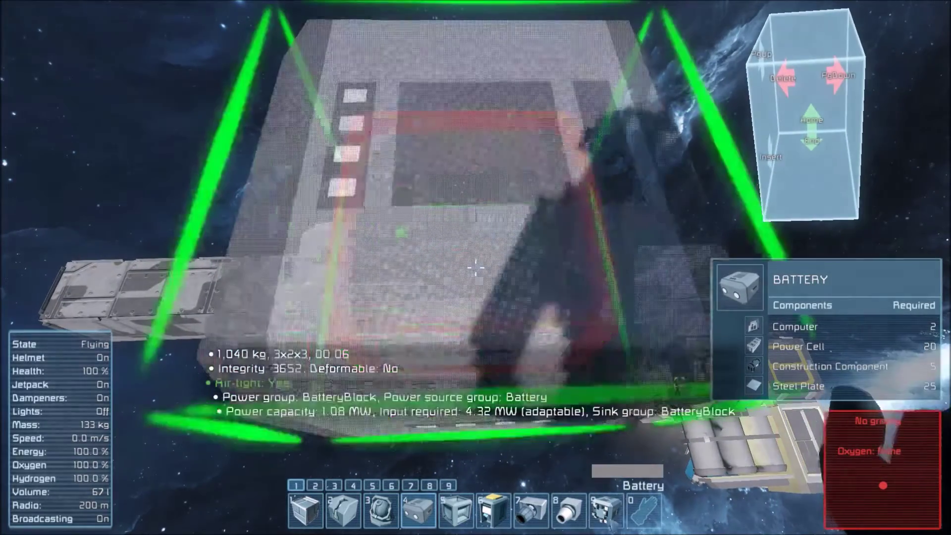
Find the Small Reactor with the block search "rea" and assign it to the toolbar in place of the battery
{"action": "type", "text": "g"}
{"action": "type", "text": "rea"}
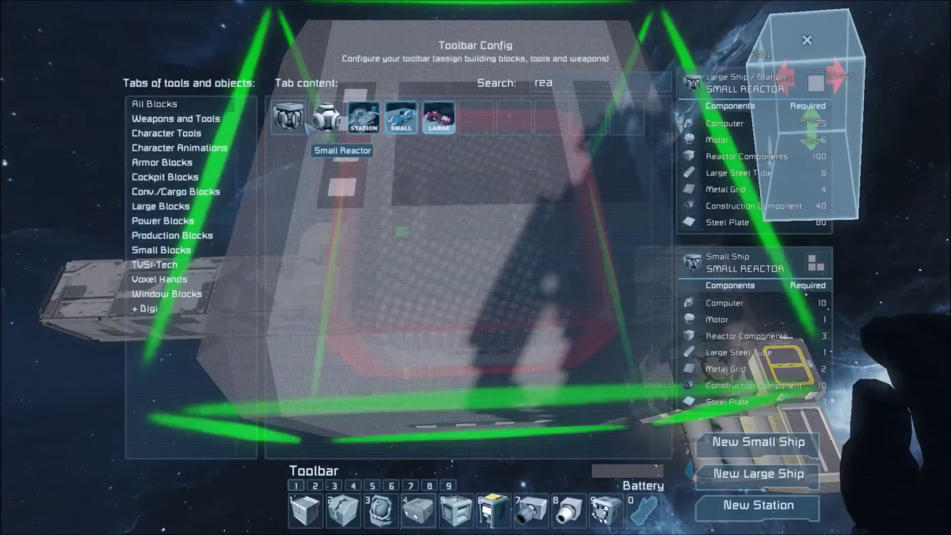
{"action": "double_click", "coordinate": [288, 117]}
{"action": "key", "text": "Escape"}
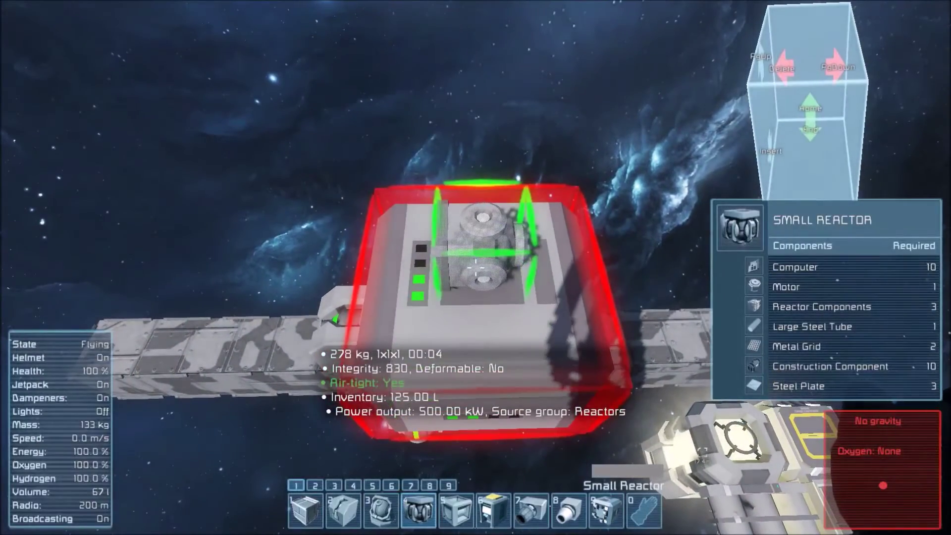
{"action": "key", "text": "d"}
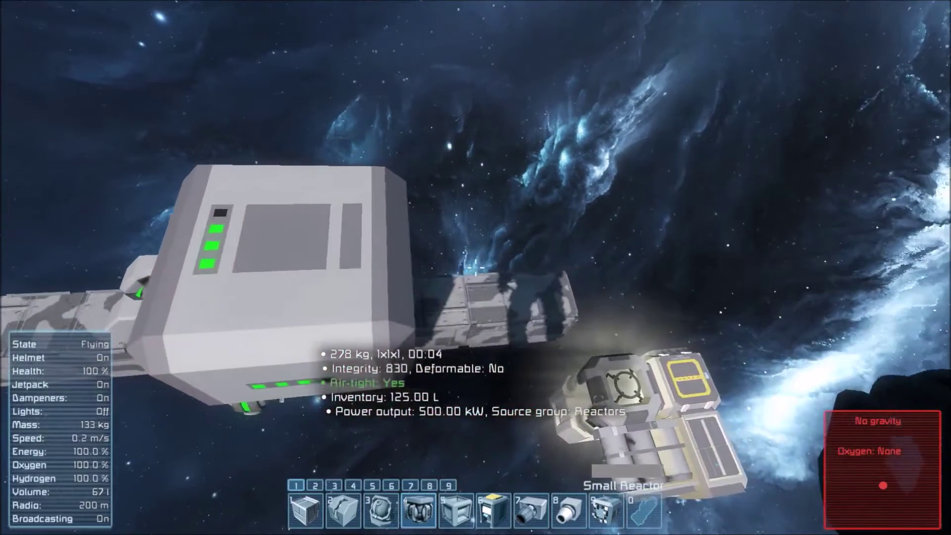
{"action": "key", "text": "9"}
{"action": "key", "text": "0"}
Place a timer block on the beam directly behind the battery and a programmable block right behind the timer
{"action": "key", "text": "d"}
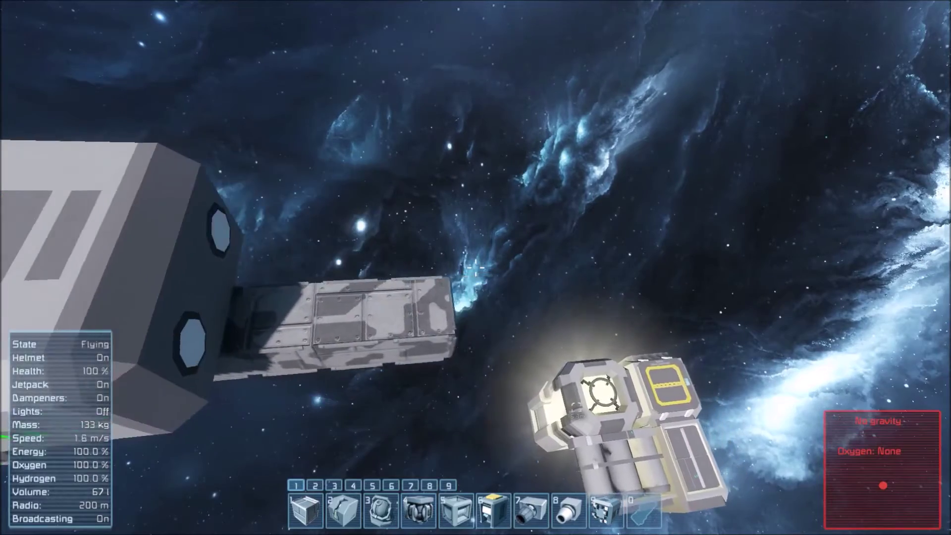
{"action": "key", "text": "d"}
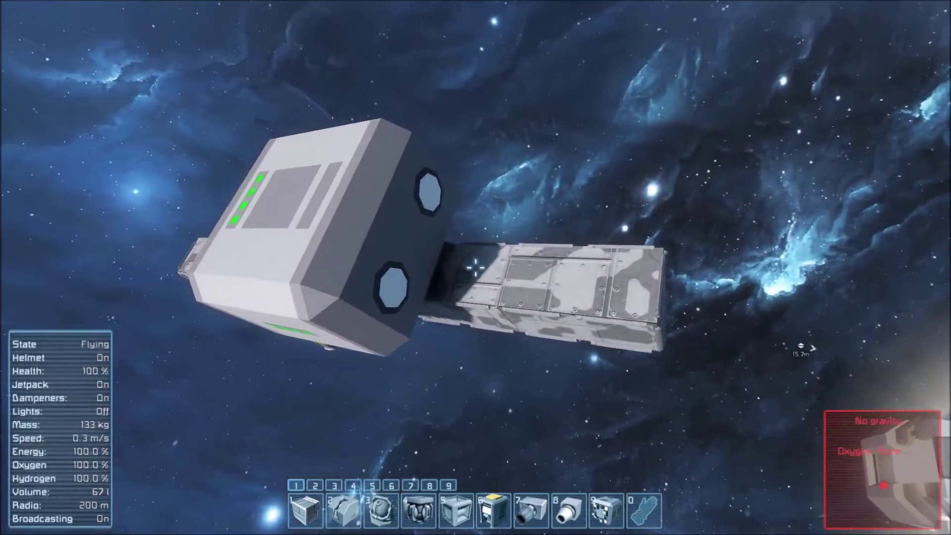
{"action": "key", "text": "9"}
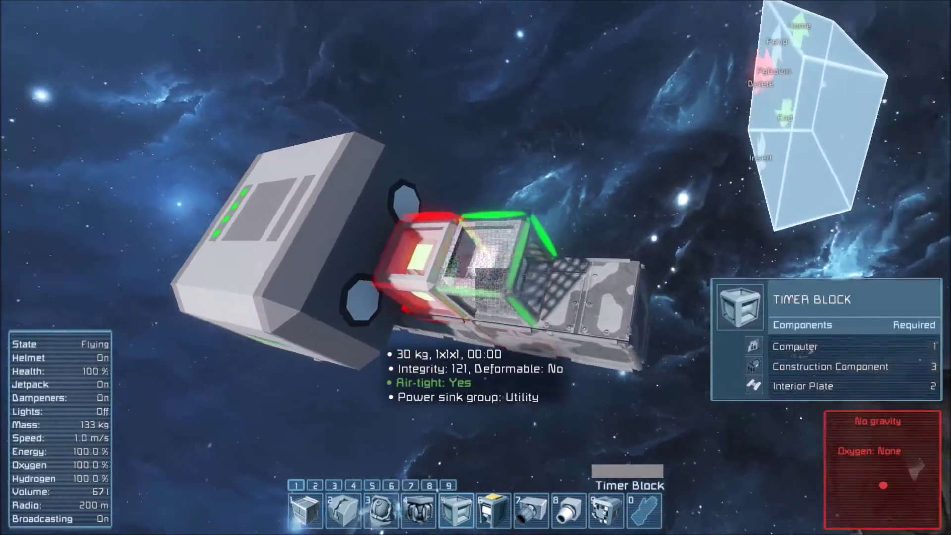
{"action": "key", "text": "6"}
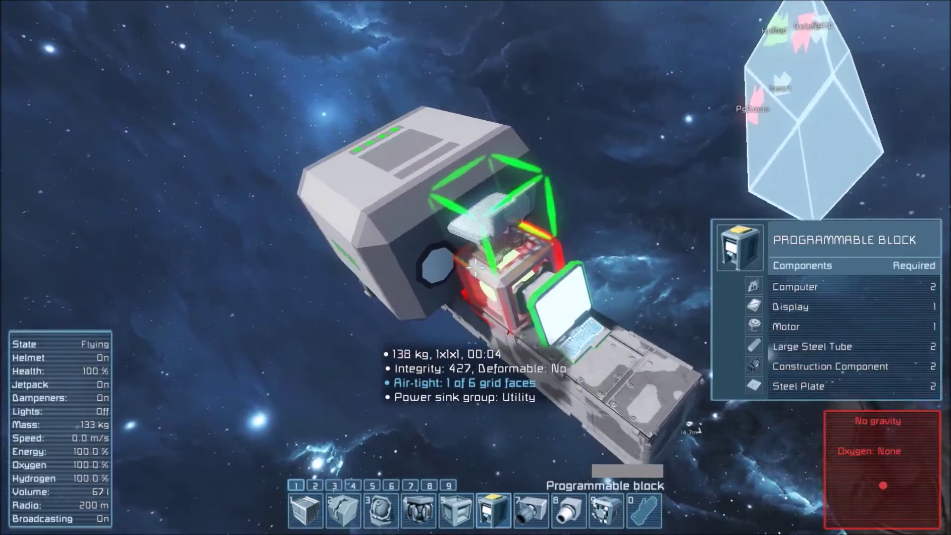
{"action": "key", "text": "0"}
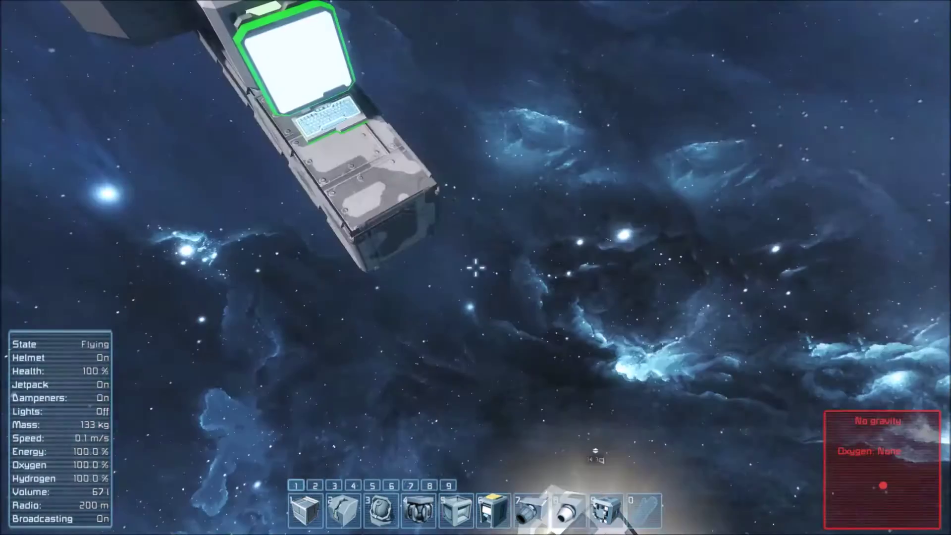
Replace the programmable block's default code with the copied missile guidance script and save it in the block
{"action": "key", "text": "w"}
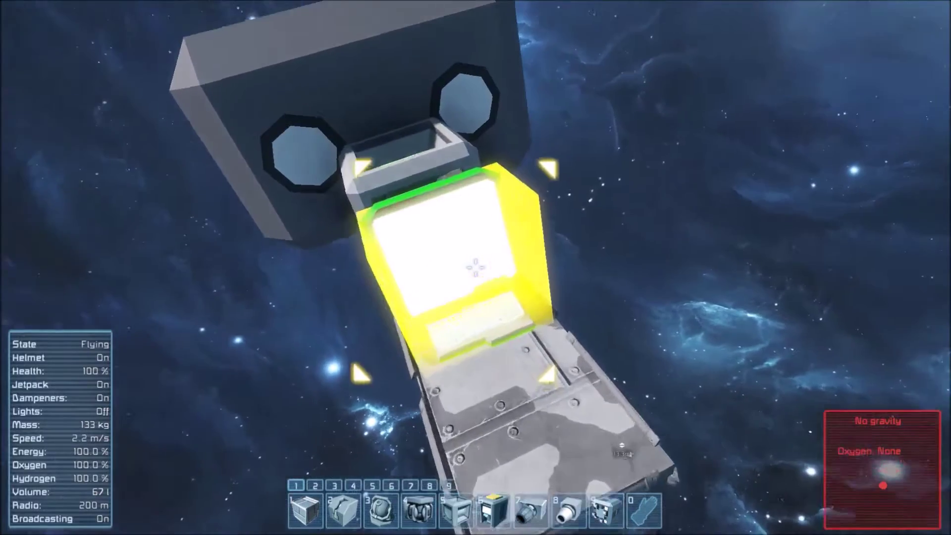
{"action": "key", "text": "f"}
{"action": "left_click", "coordinate": [473, 369]}
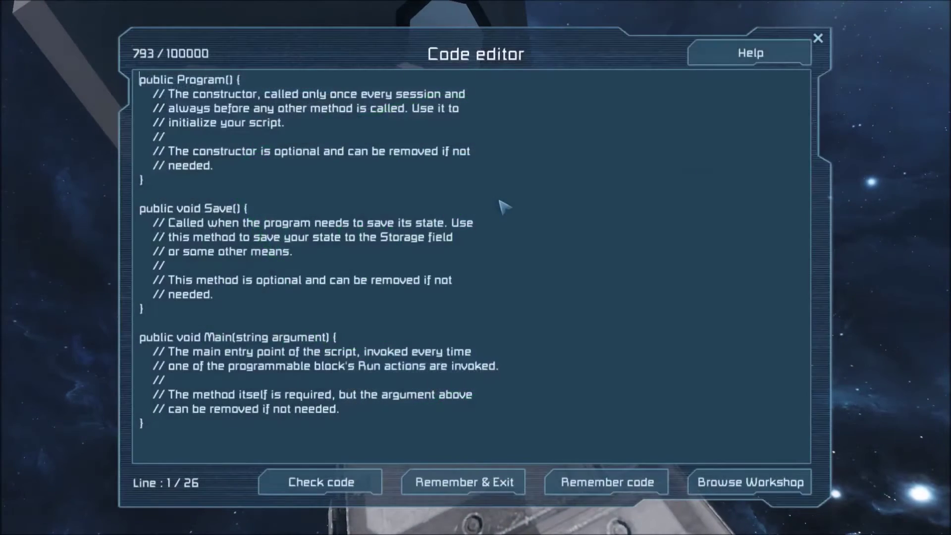
{"action": "key", "text": "ctrl+a"}
{"action": "key", "text": "ctrl+v"}
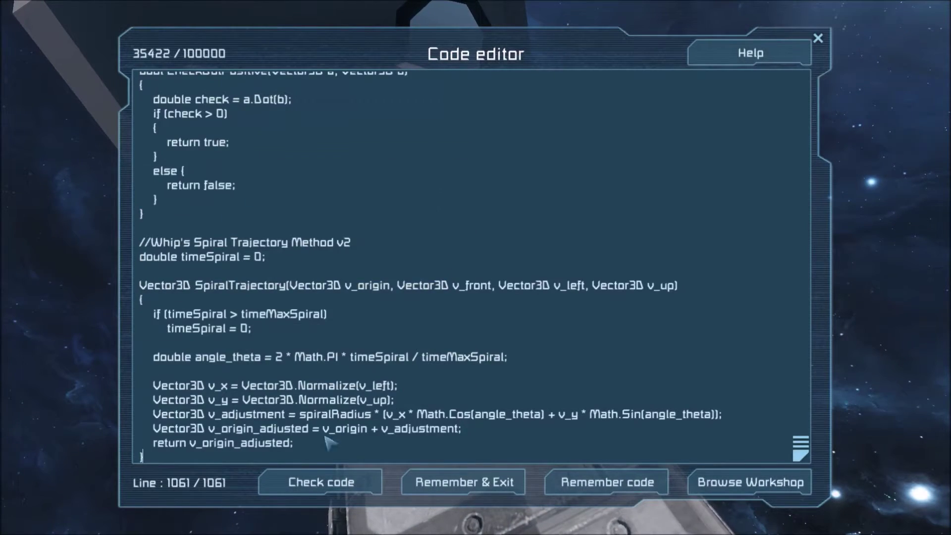
{"action": "scroll", "coordinate": [775, 245], "scroll_direction": "up", "scroll_amount": 20}
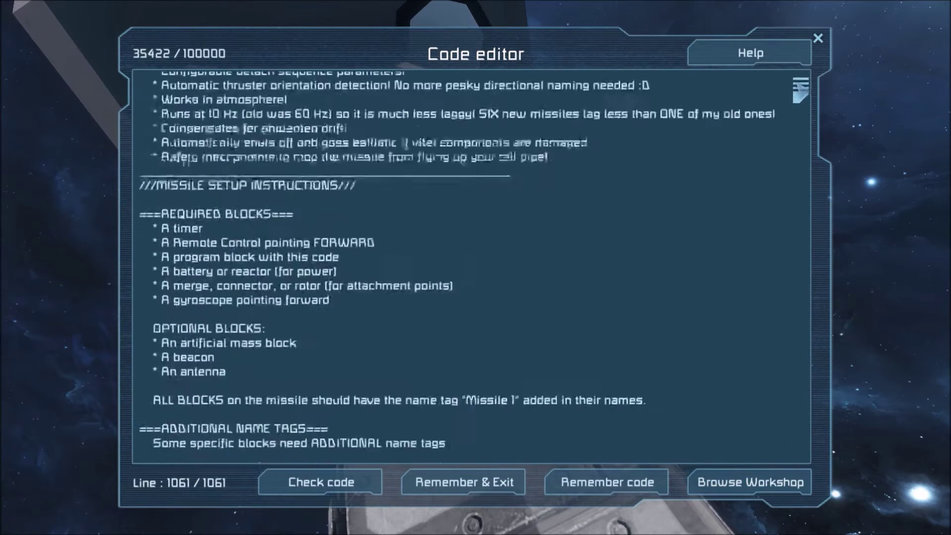
{"action": "left_click", "coordinate": [463, 482]}
{"action": "key", "text": "Escape"}
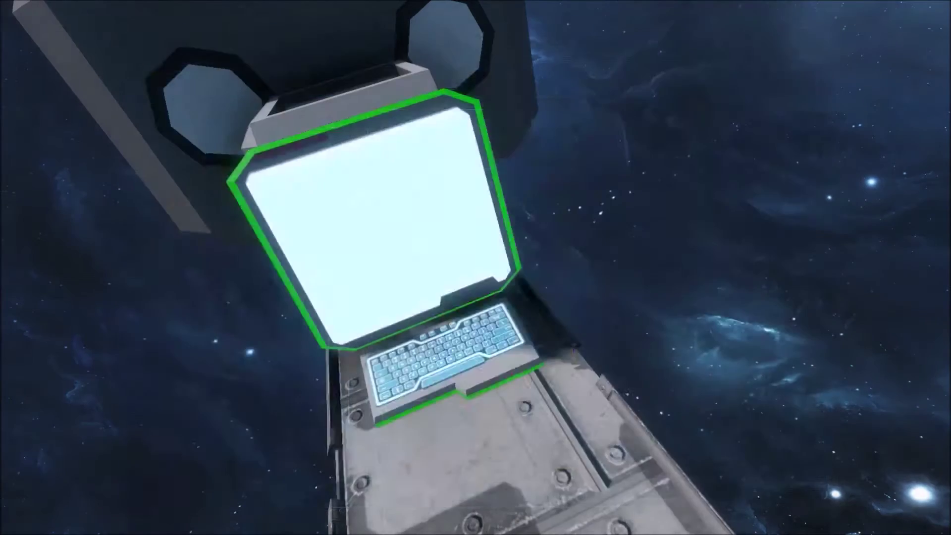
Attach a large ion thruster to the beam's rear end behind the programmable block, with its nozzle pointing backward
{"action": "key", "text": "s"}
{"action": "key", "text": "w"}
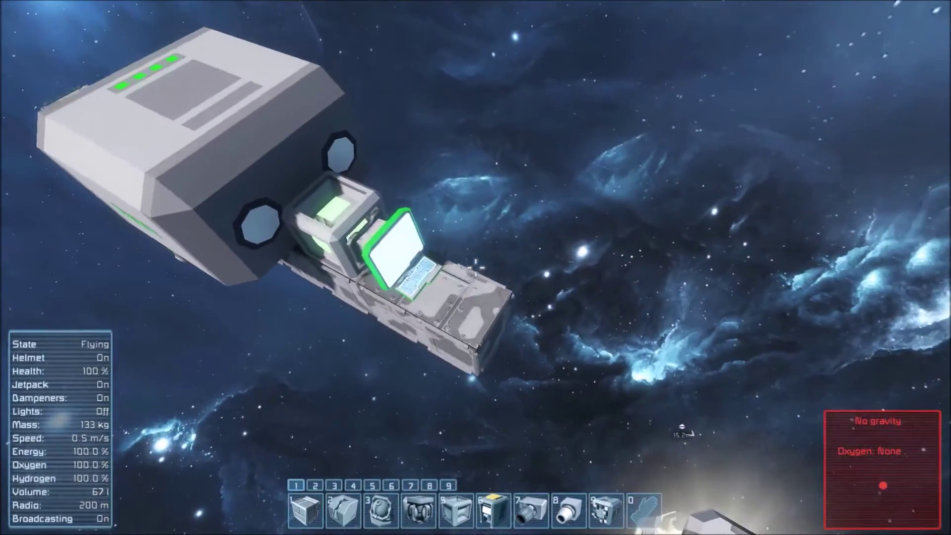
{"action": "key", "text": "s"}
{"action": "key", "text": "7"}
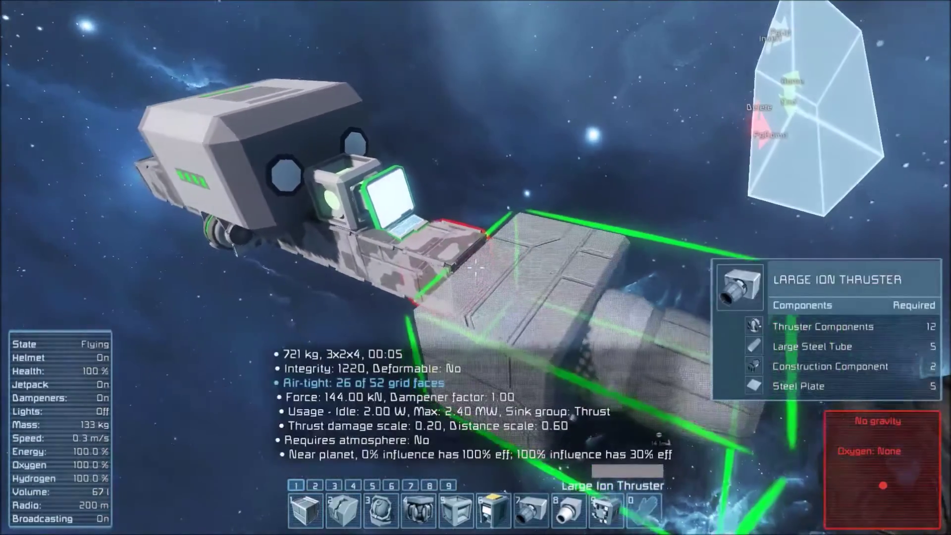
{"action": "key", "text": "s"}
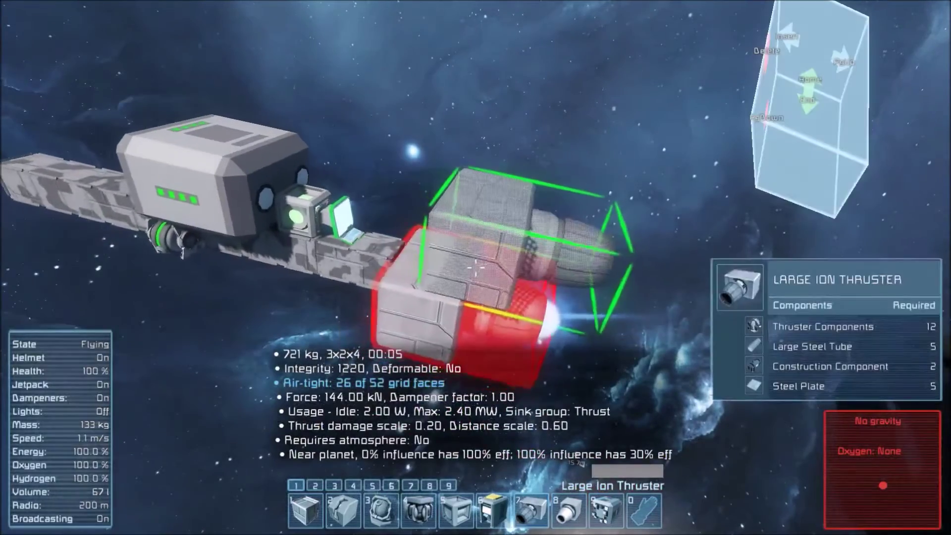
{"action": "key", "text": "d"}
{"action": "key", "text": "a"}
{"action": "key", "text": "a"}
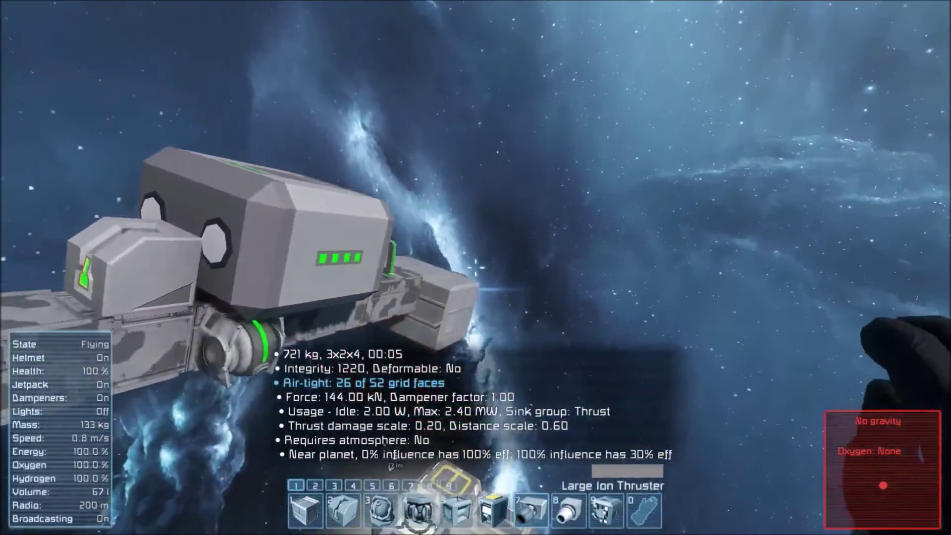
{"action": "key", "text": "0"}
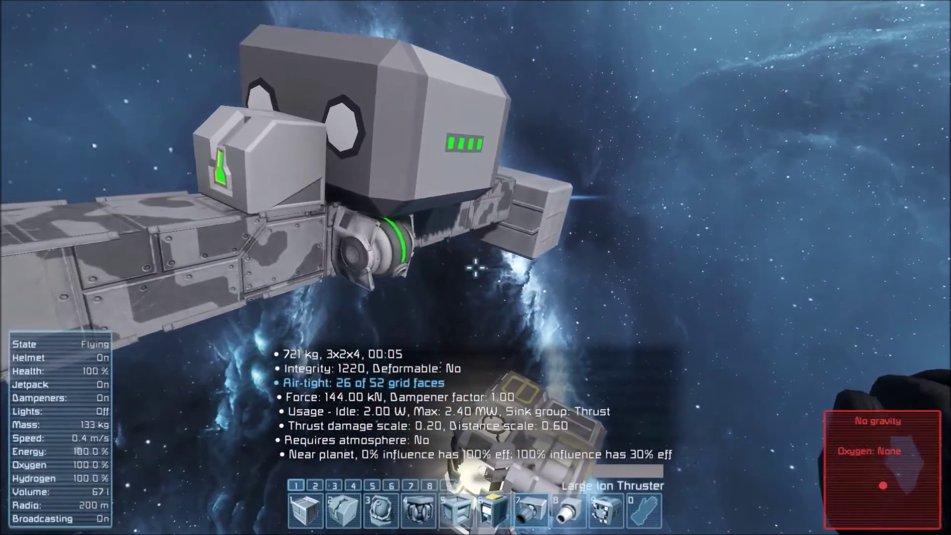
Rotate a merge block so its connecting face points up and place it on top of the battery
{"action": "key", "text": "d"}
{"action": "key", "text": "space"}
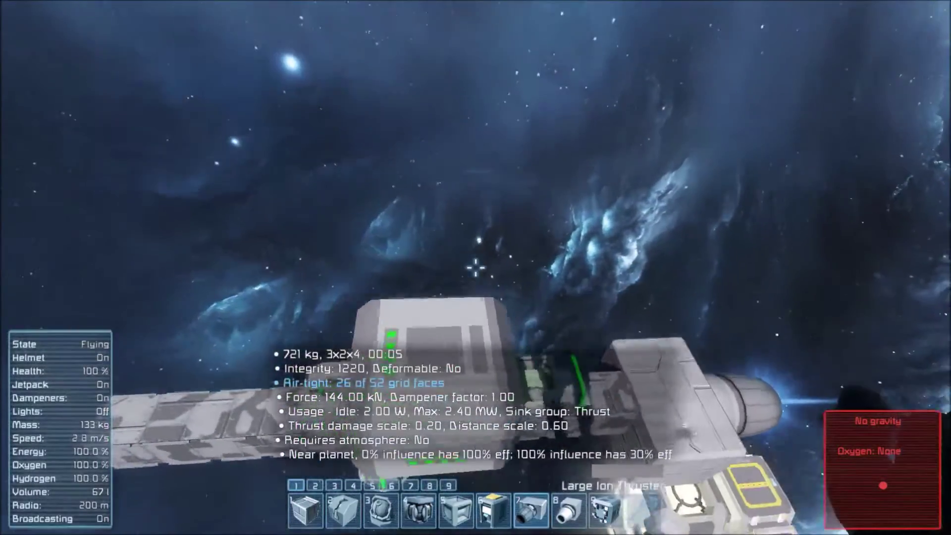
{"action": "key", "text": "9"}
{"action": "key", "text": "End"}
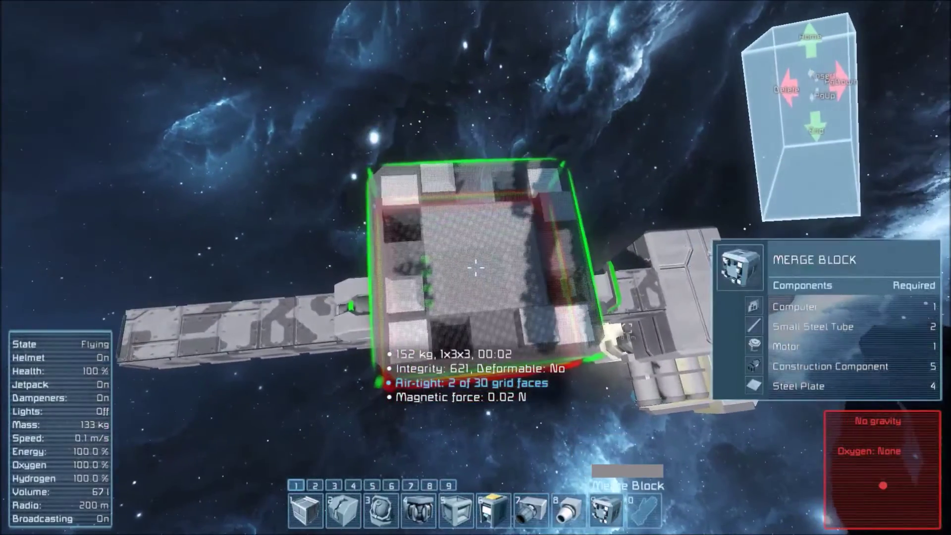
{"action": "left_click", "coordinate": [475, 267]}
{"action": "key", "text": "0"}
{"action": "key", "text": "c"}
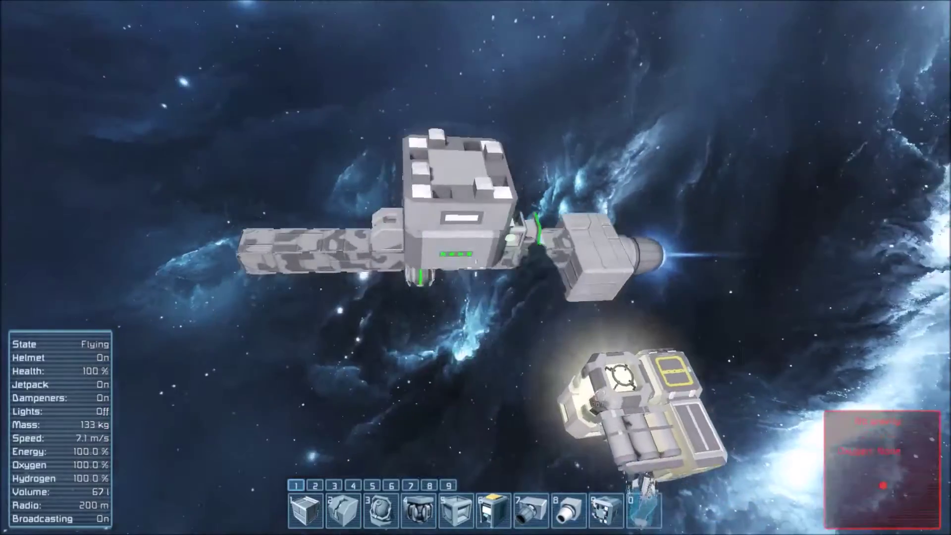
Place a row of three upward-facing small ion thrusters along one side of the beam, between the battery and the large thruster
{"action": "key", "text": "e"}
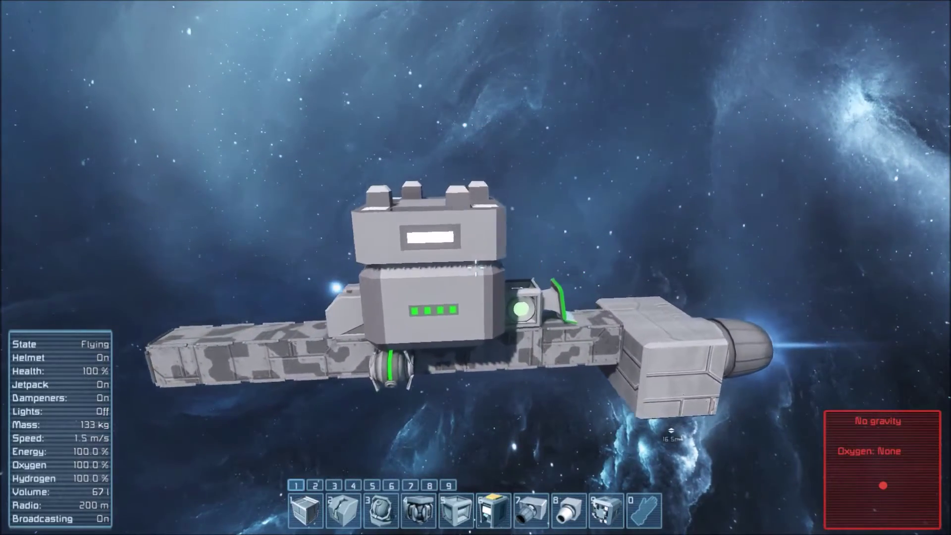
{"action": "key", "text": "d"}
{"action": "key", "text": "w"}
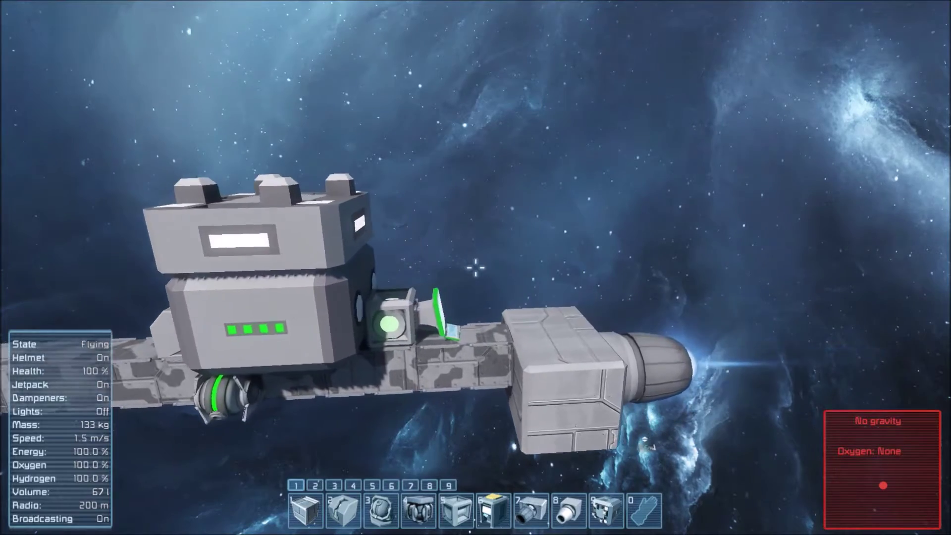
{"action": "key", "text": "a"}
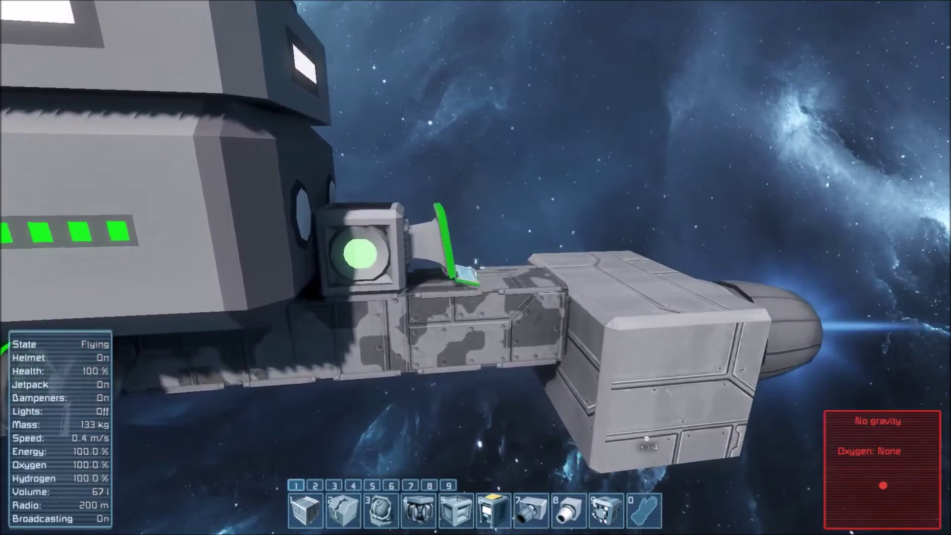
{"action": "key", "text": "s"}
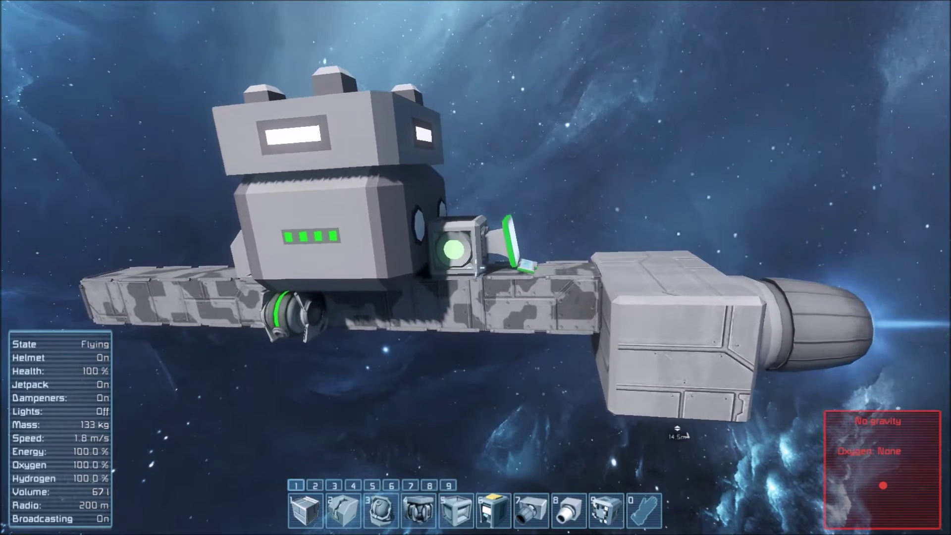
{"action": "key", "text": "8"}
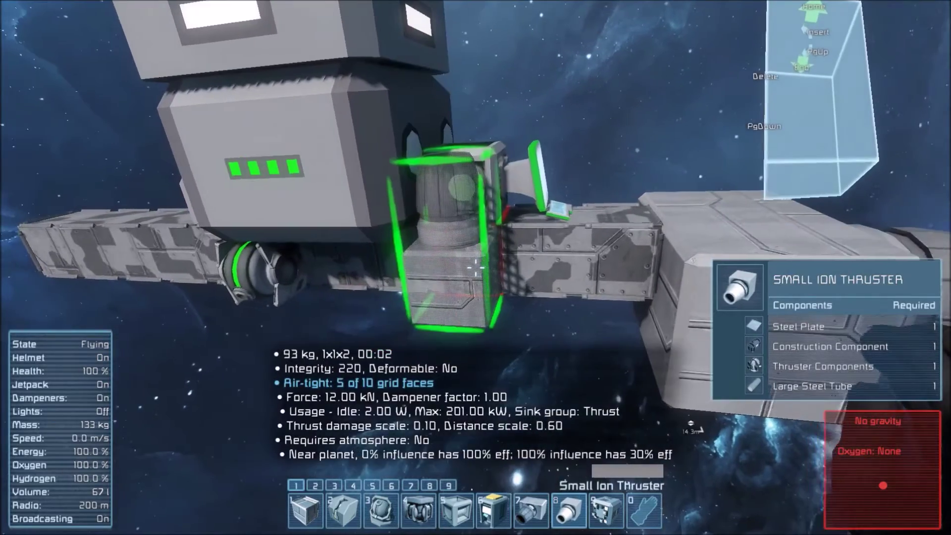
{"action": "left_click_drag", "start_coordinate": [476, 268], "coordinate": [476, 268]}
Place a matching row of three upward-facing small ion thrusters along the opposite side of the beam
{"action": "key", "text": "space"}
{"action": "key", "text": "d"}
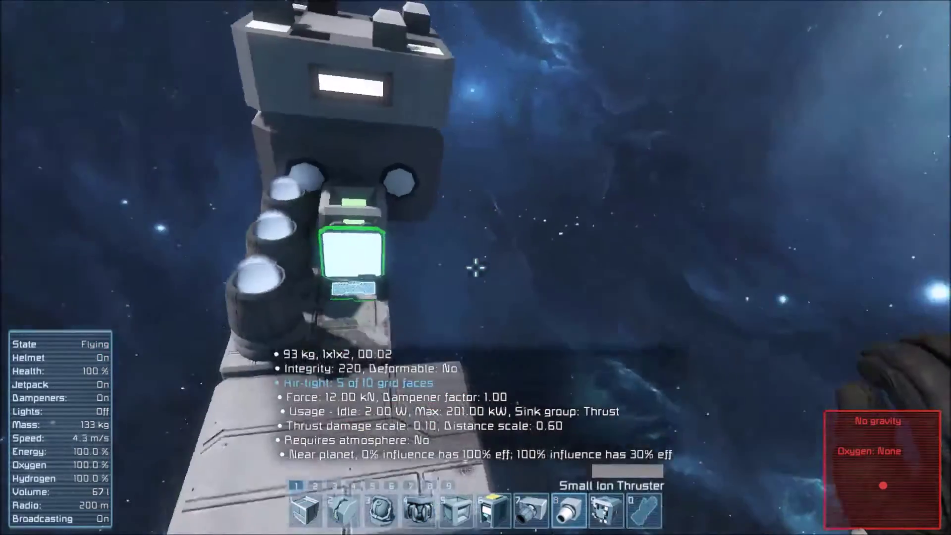
{"action": "key", "text": "d"}
{"action": "key", "text": "c"}
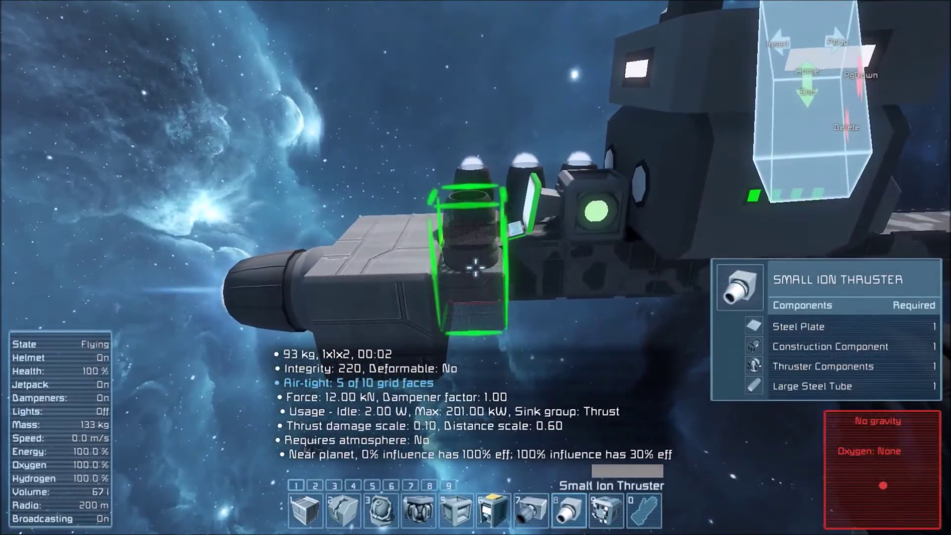
{"action": "left_click_drag", "start_coordinate": [476, 268], "coordinate": [476, 267]}
{"action": "key", "text": "0"}
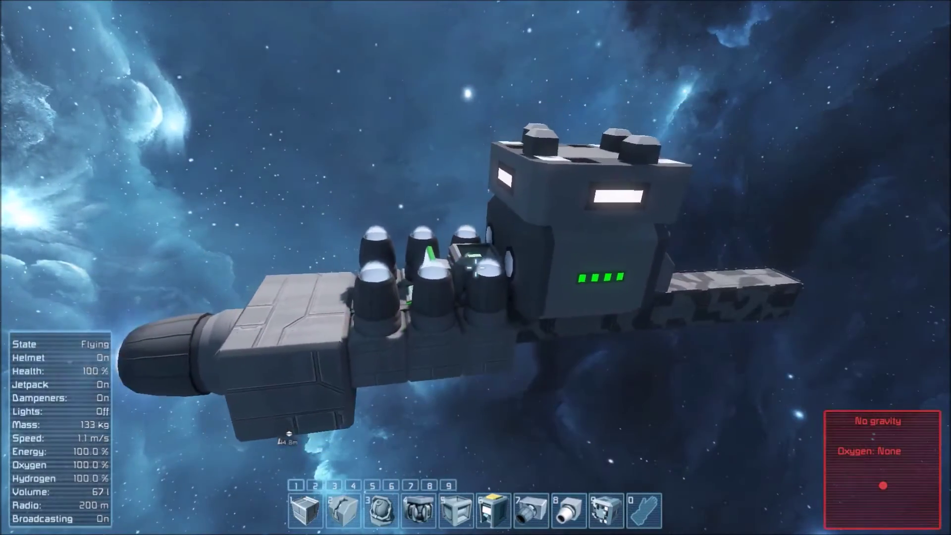
Access the missile's block terminal and append the tag "Detach" to the names of Small Ion Thruster and Small Ion Thruster 2
{"action": "key", "text": "1"}
{"action": "key", "text": "k"}
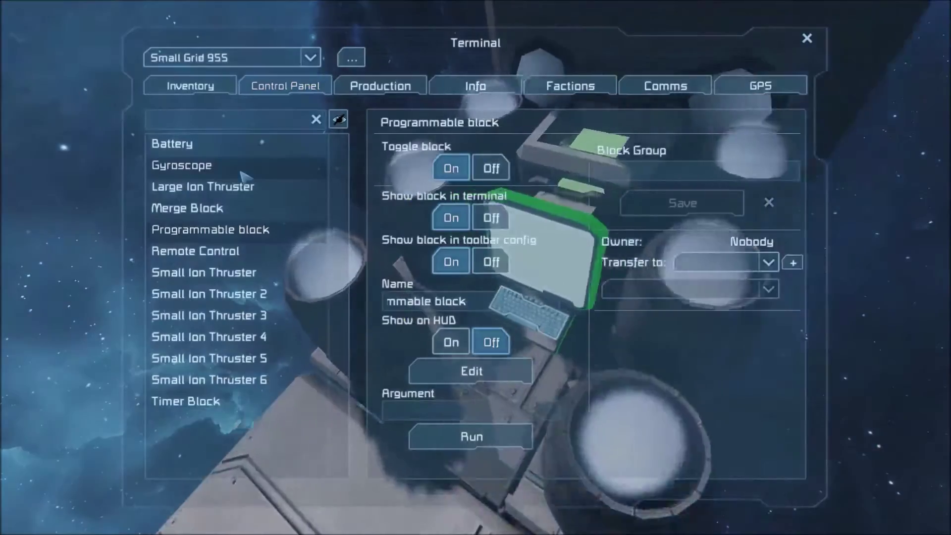
{"action": "left_click", "coordinate": [220, 272]}
{"action": "left_click", "coordinate": [479, 300]}
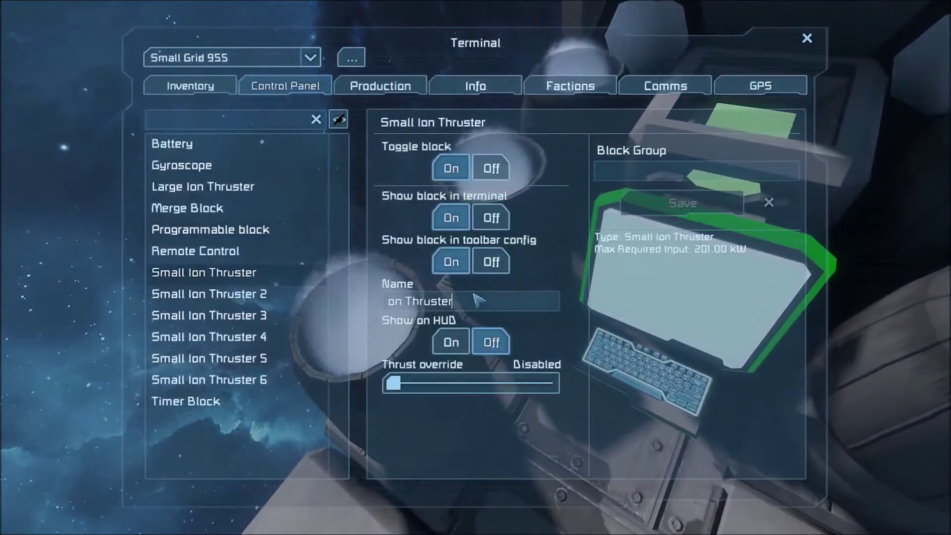
{"action": "type", "text": "De"}
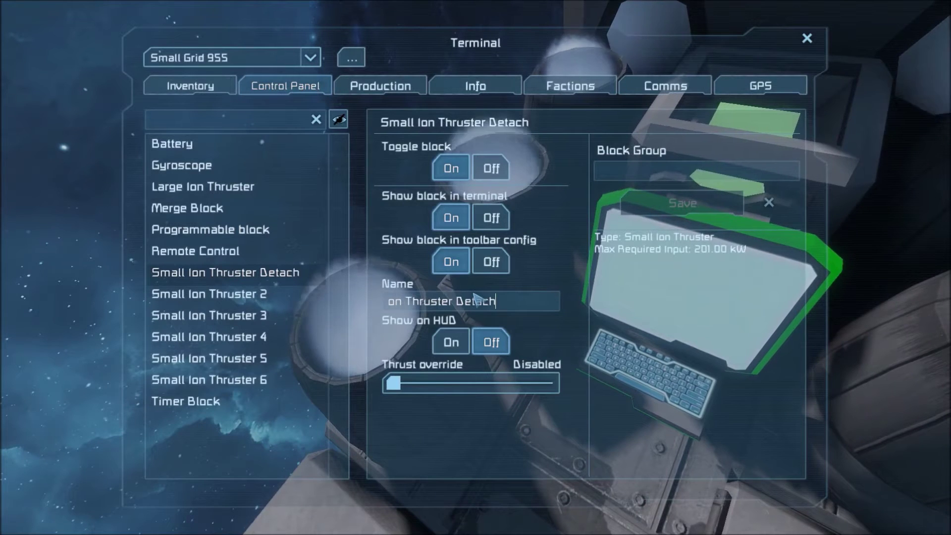
{"action": "type", "text": "tach"}
{"action": "left_click", "coordinate": [210, 293]}
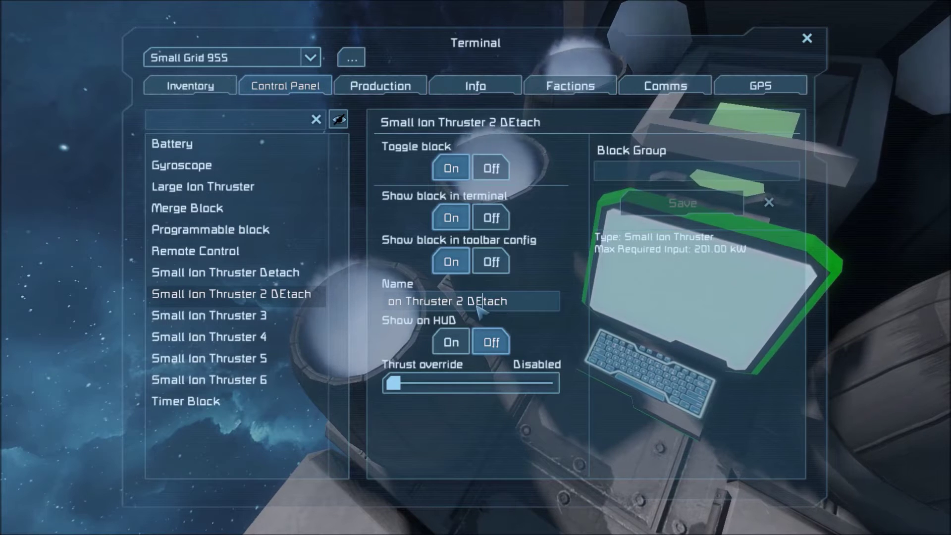
{"action": "type", "text": "e"}
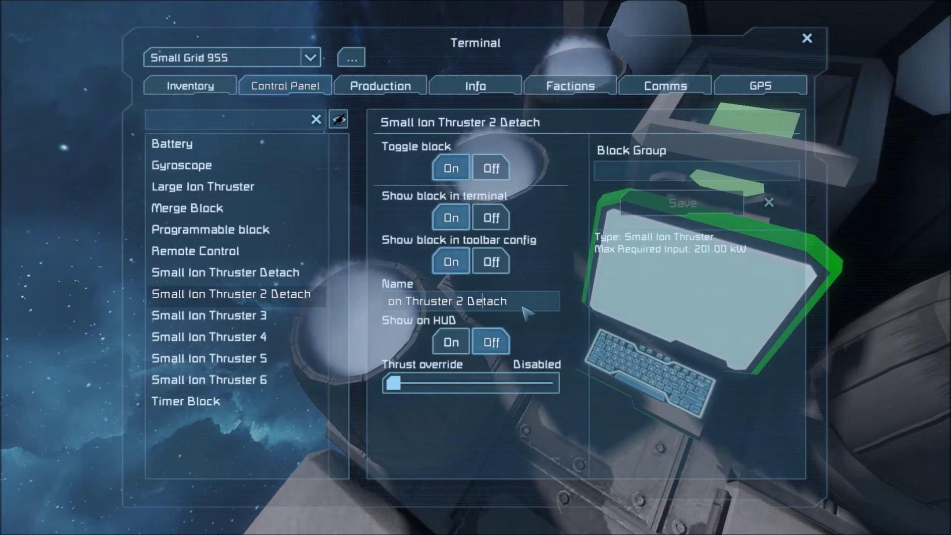
Append the tag "Detach" to the names of Small Ion Thrusters 3, 4, 5 and 6
{"action": "left_click", "coordinate": [301, 320]}
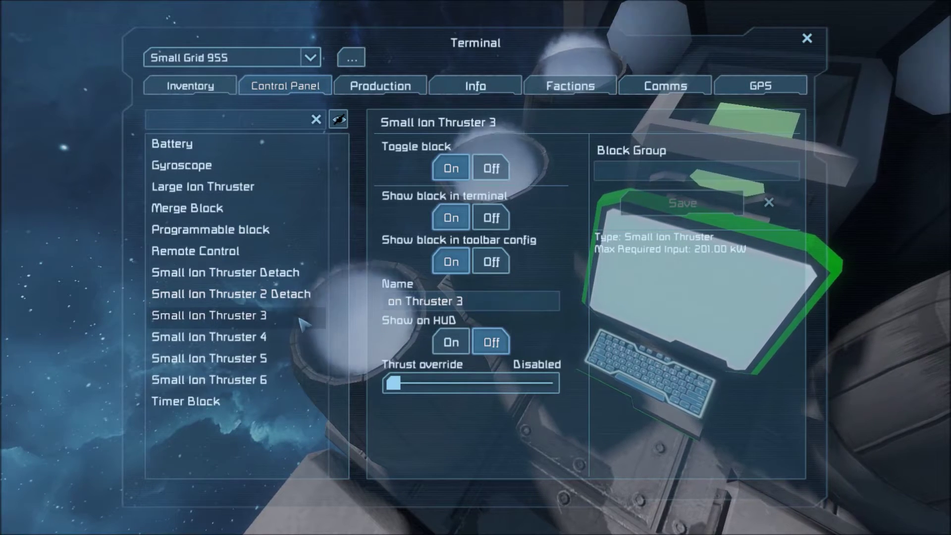
{"action": "type", "text": "Detach"}
{"action": "left_click", "coordinate": [305, 342]}
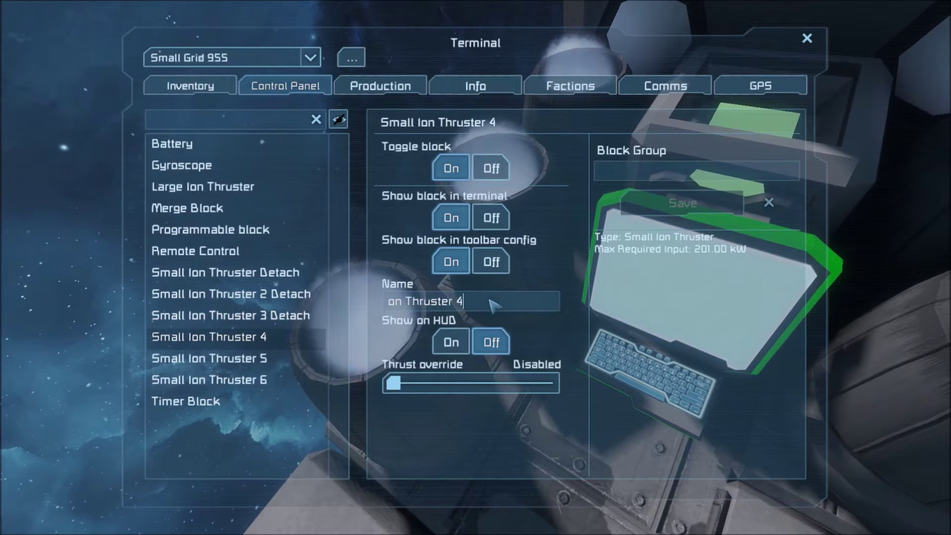
{"action": "type", "text": "Detach"}
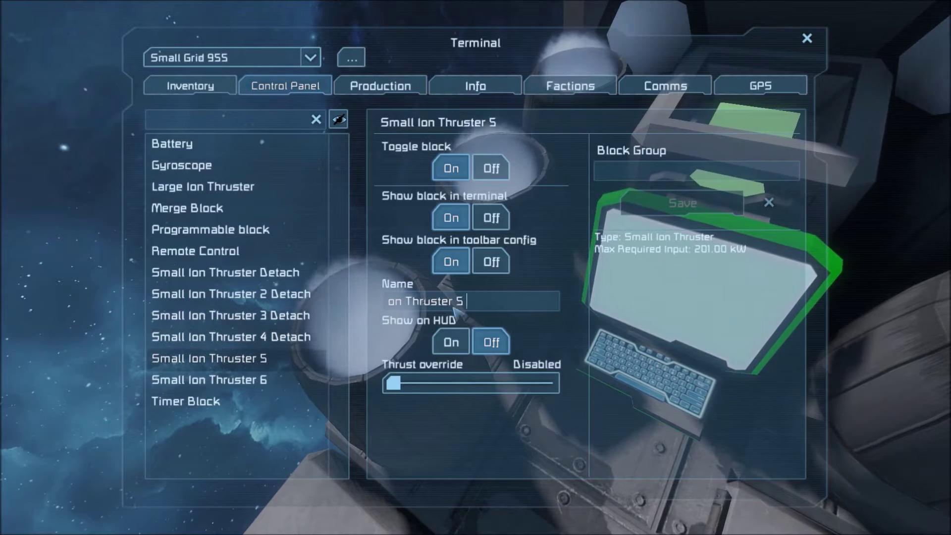
{"action": "type", "text": " v"}
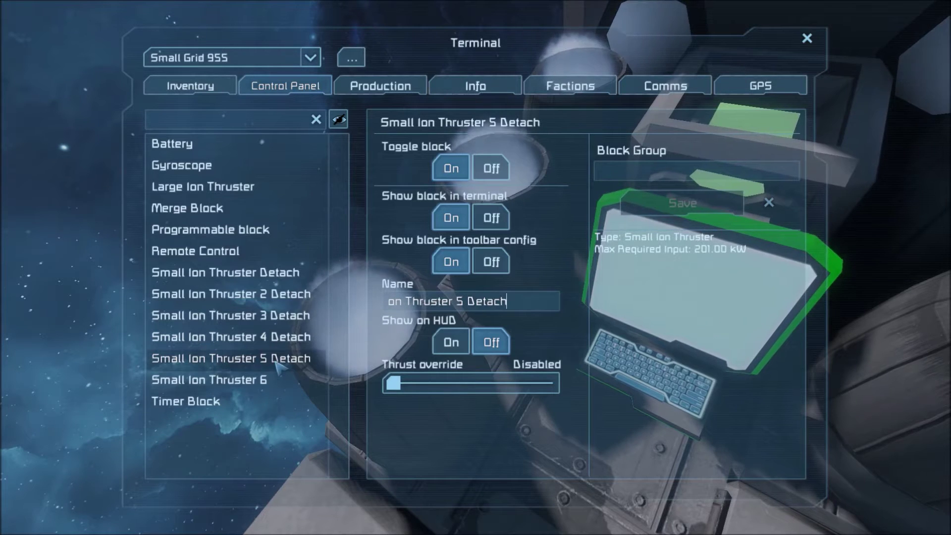
{"action": "left_click", "coordinate": [280, 380]}
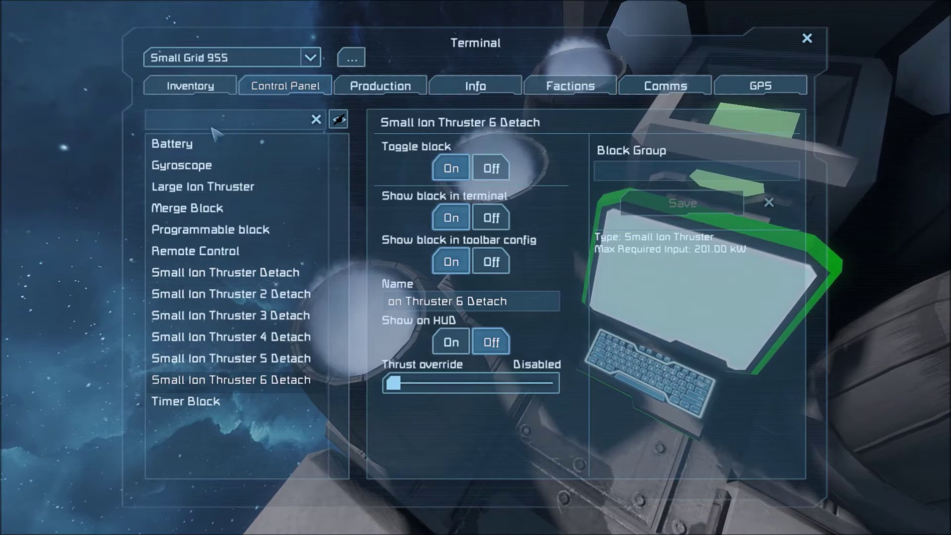
Append "Missile 1" to the battery's name and review the naming, timer and configurable-variable sections of the programmable block's script
{"action": "left_click", "coordinate": [228, 146]}
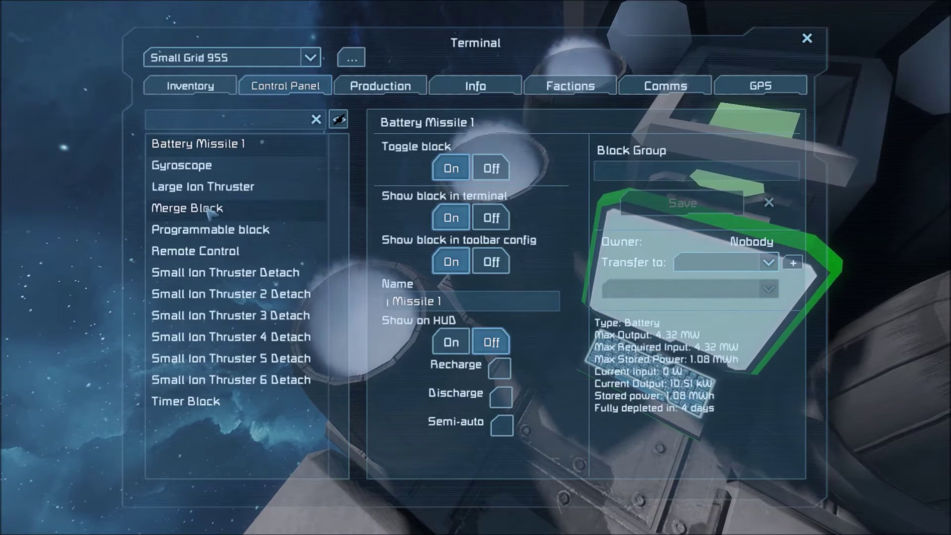
{"action": "left_click", "coordinate": [180, 236]}
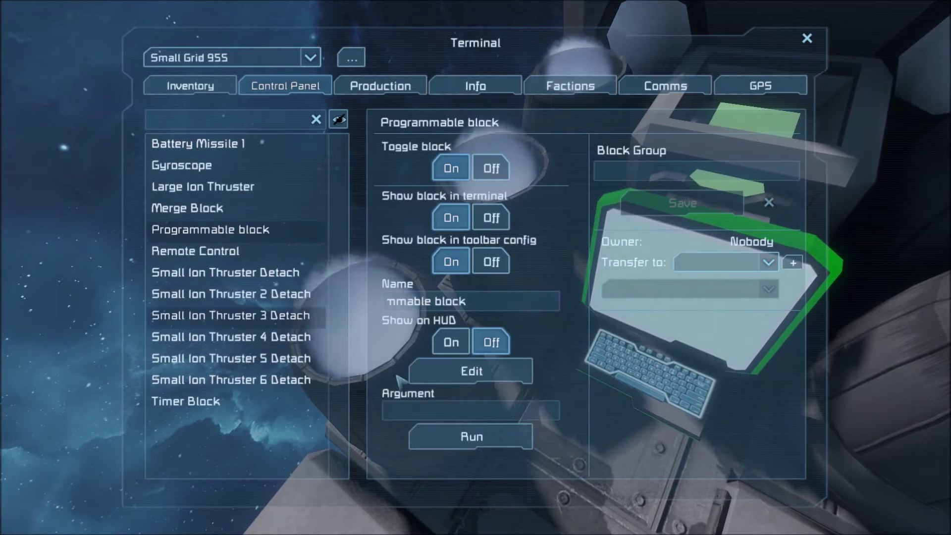
{"action": "left_click", "coordinate": [463, 313]}
{"action": "scroll", "coordinate": [257, 303], "scroll_direction": "down", "scroll_amount": 12}
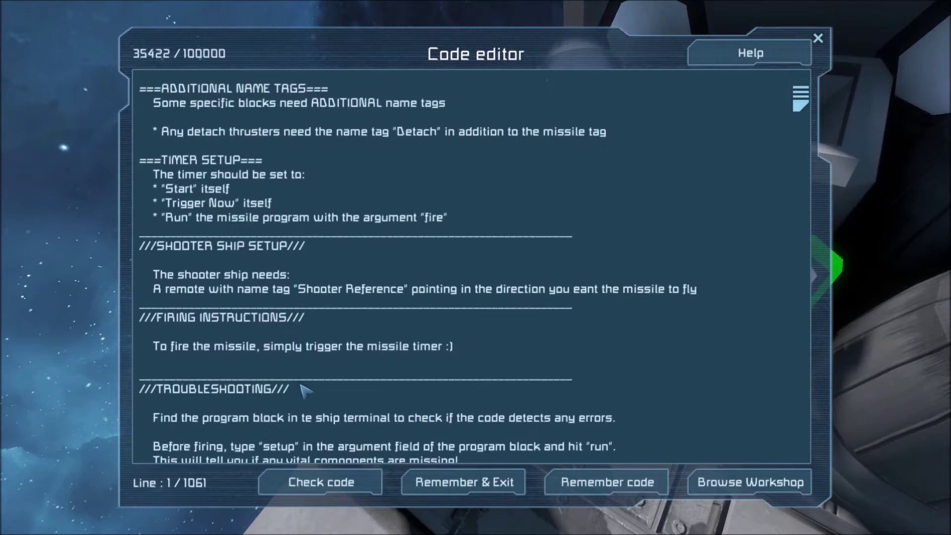
{"action": "scroll", "coordinate": [313, 341], "scroll_direction": "down", "scroll_amount": 13}
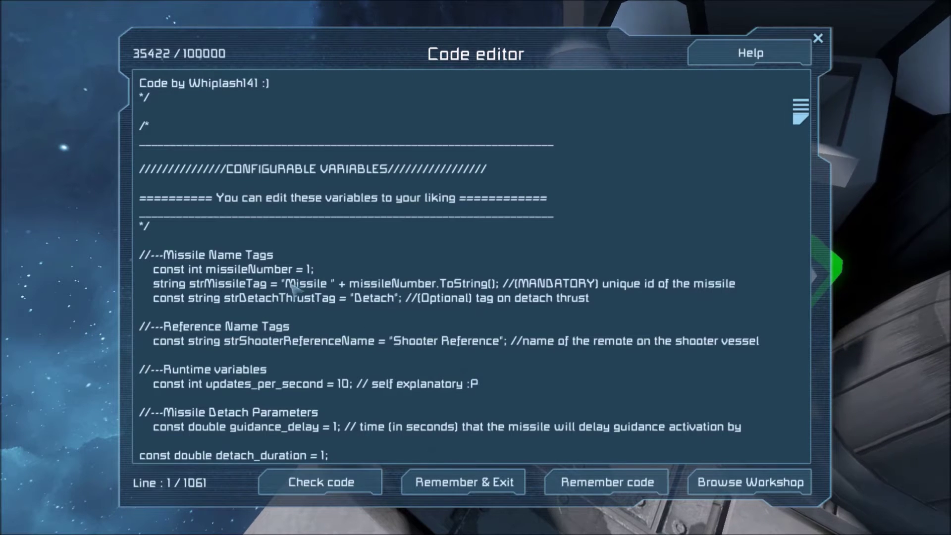
{"action": "left_click", "coordinate": [473, 488]}
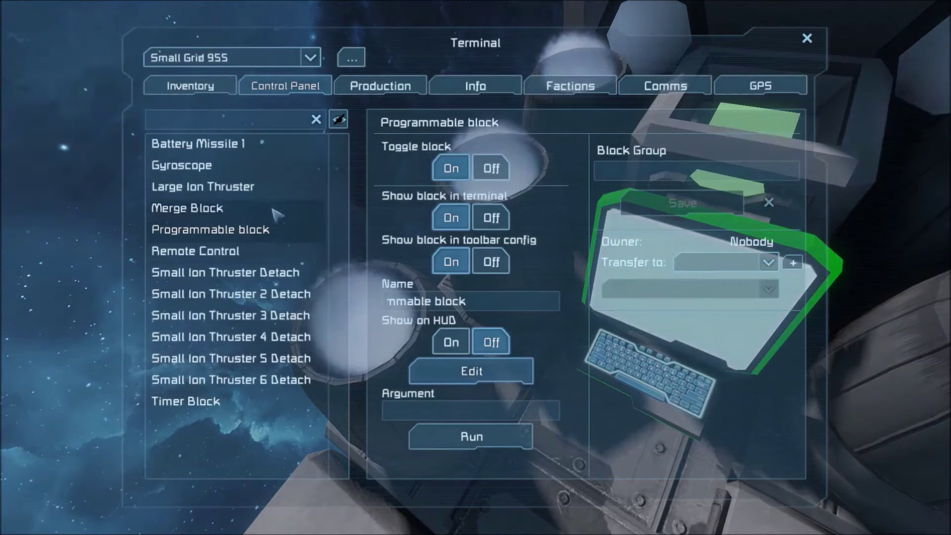
Add the tag "Missile 1" to the names of the gyroscope, the large ion thruster and the merge block
{"action": "left_click", "coordinate": [218, 166]}
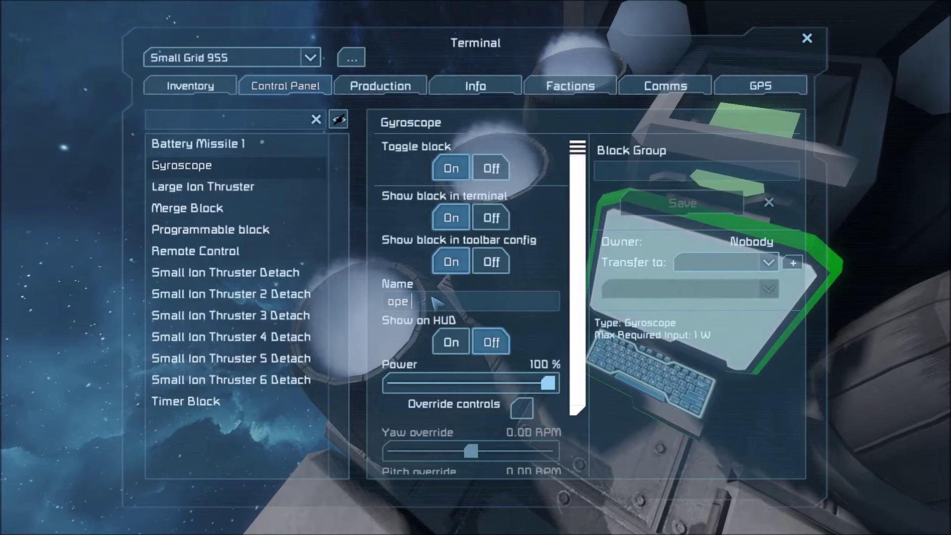
{"action": "type", "text": "Missile 1"}
{"action": "left_click", "coordinate": [227, 191]}
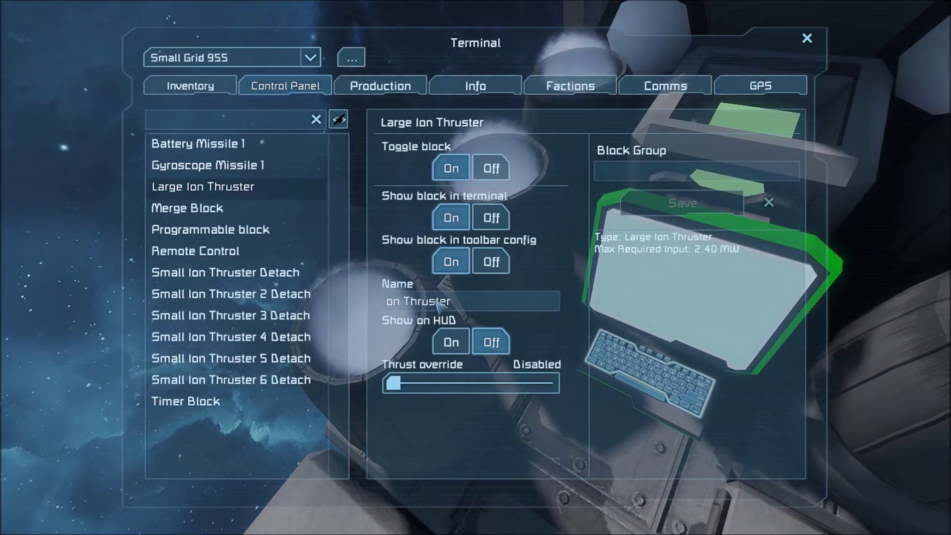
{"action": "type", "text": "Missile 1"}
{"action": "left_click", "coordinate": [231, 207]}
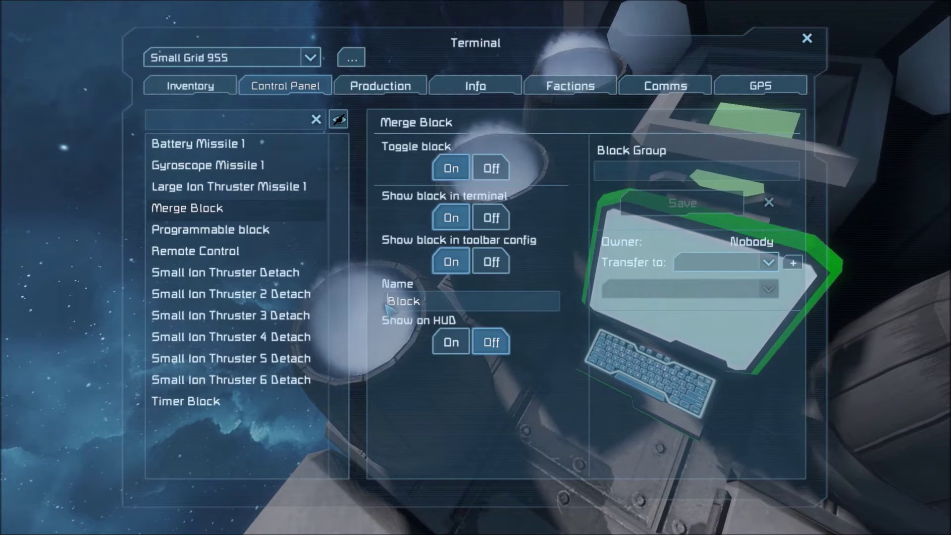
{"action": "type", "text": "Missile 1"}
Rename the programmable block to "Missile 1 Programmable block" and the remote control to "Remote Control (Missile 1)"
{"action": "left_click", "coordinate": [236, 233]}
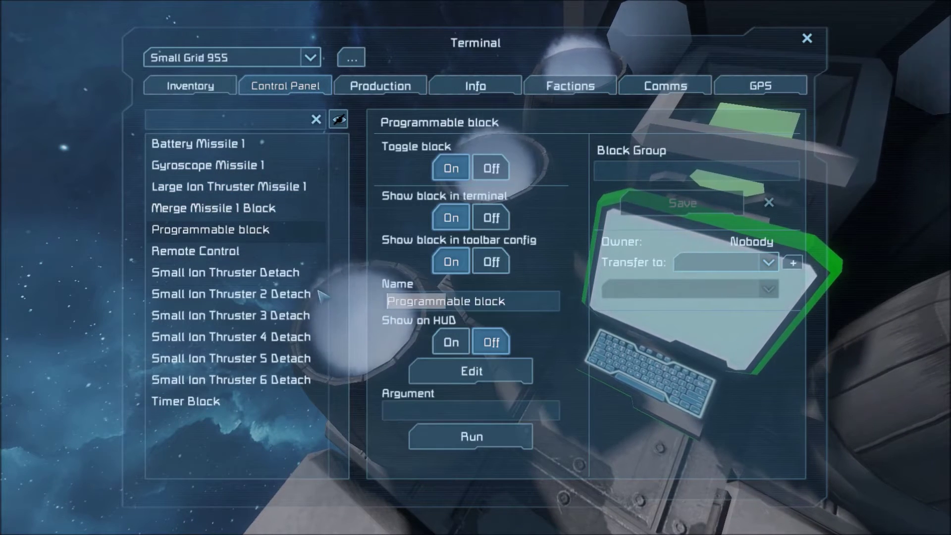
{"action": "left_click", "coordinate": [387, 301]}
{"action": "type", "text": "Missile 1"}
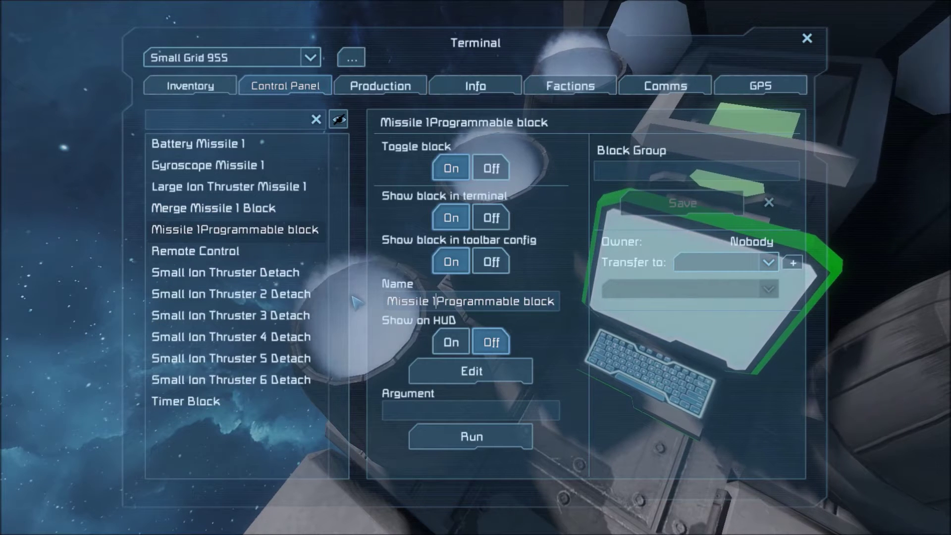
{"action": "left_click", "coordinate": [198, 251]}
{"action": "left_click", "coordinate": [475, 253]}
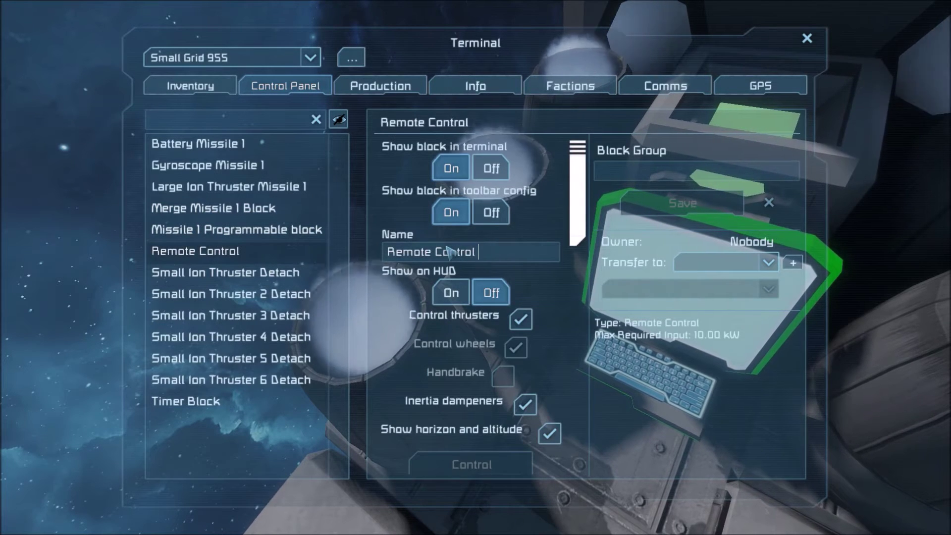
{"action": "type", "text": "(Missile 1)"}
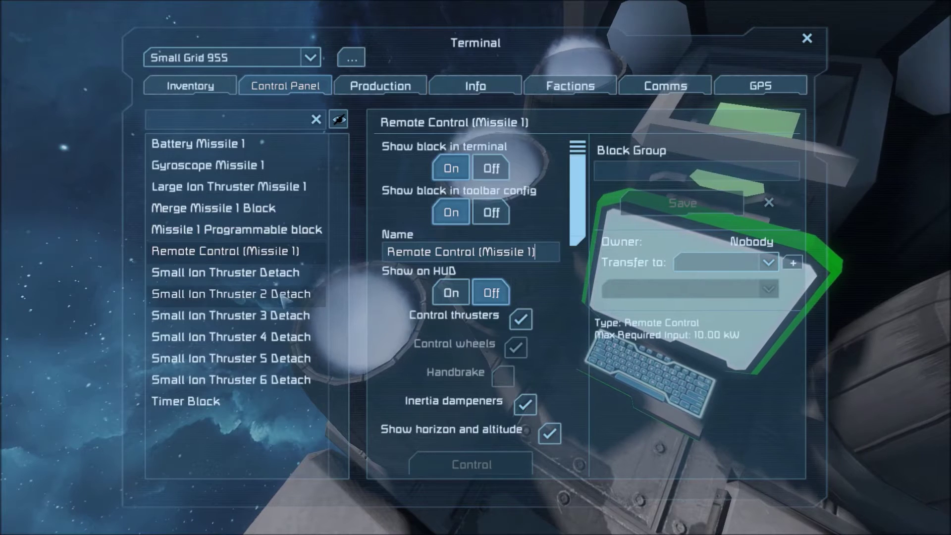
Append "Missile 1" to the names of the first three small detach thrusters
{"action": "left_click", "coordinate": [225, 273]}
{"action": "left_click", "coordinate": [555, 306]}
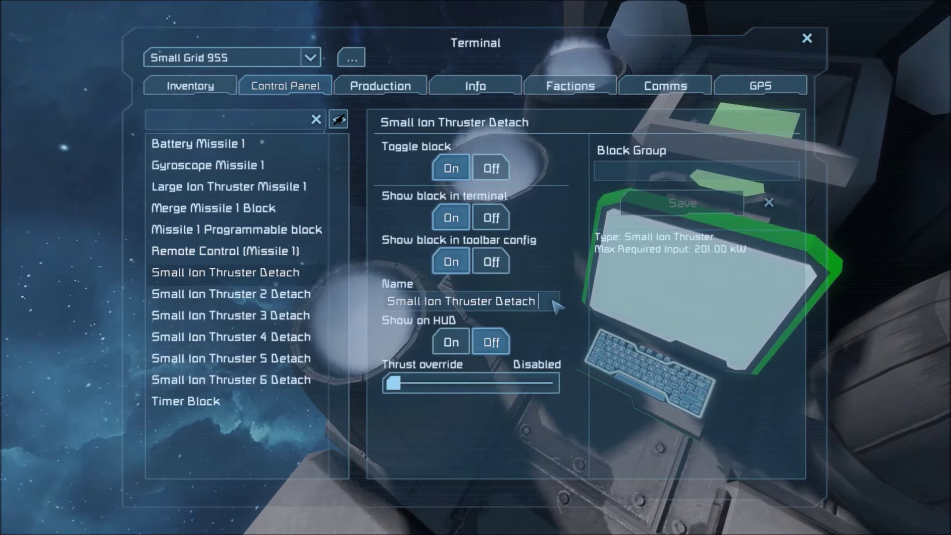
{"action": "type", "text": "Missile 1"}
{"action": "left_click", "coordinate": [171, 294]}
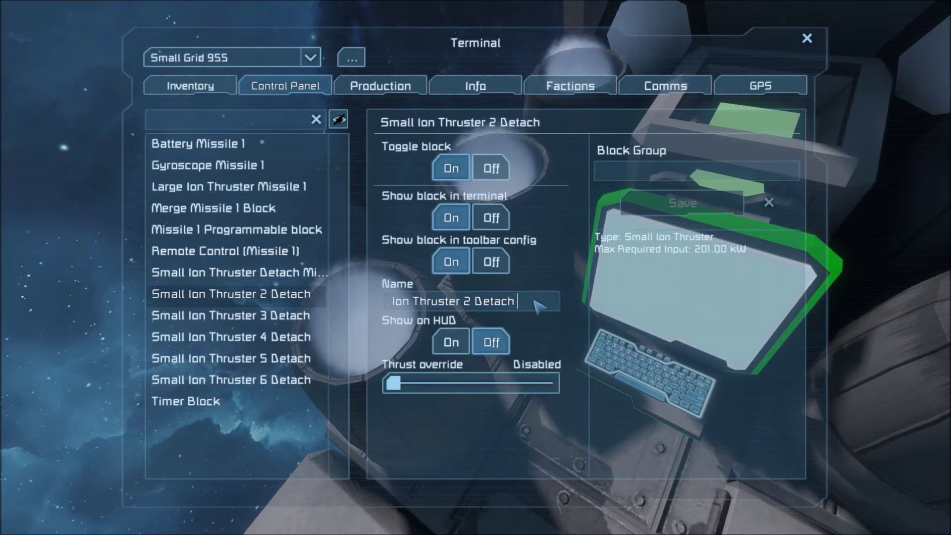
{"action": "type", "text": "Missile 1"}
{"action": "left_click", "coordinate": [314, 316]}
{"action": "left_click", "coordinate": [524, 307]}
{"action": "type", "text": "Missile 1"}
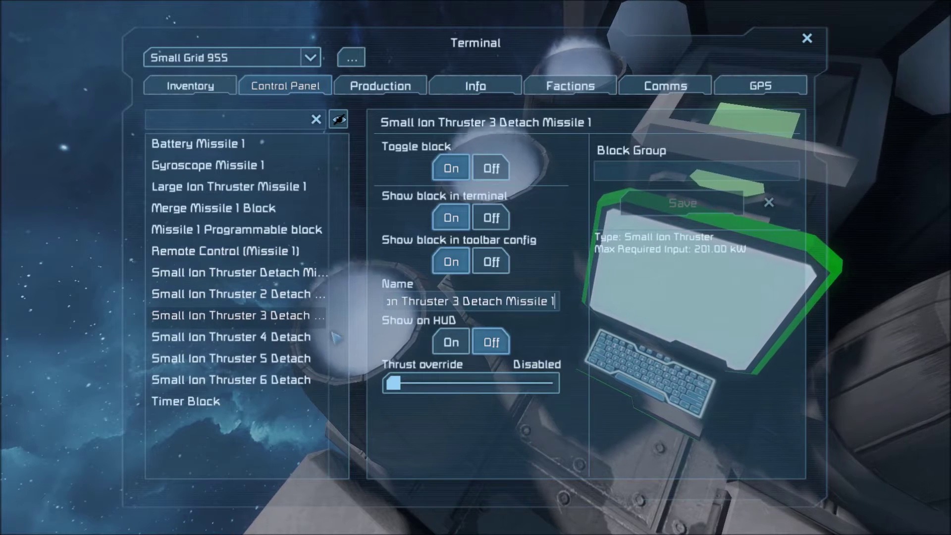
Append "Missile 1" to the names of small detach thrusters 4, 5 and 6
{"action": "left_click", "coordinate": [336, 338]}
{"action": "left_click", "coordinate": [526, 307]}
{"action": "type", "text": "Missile 1"}
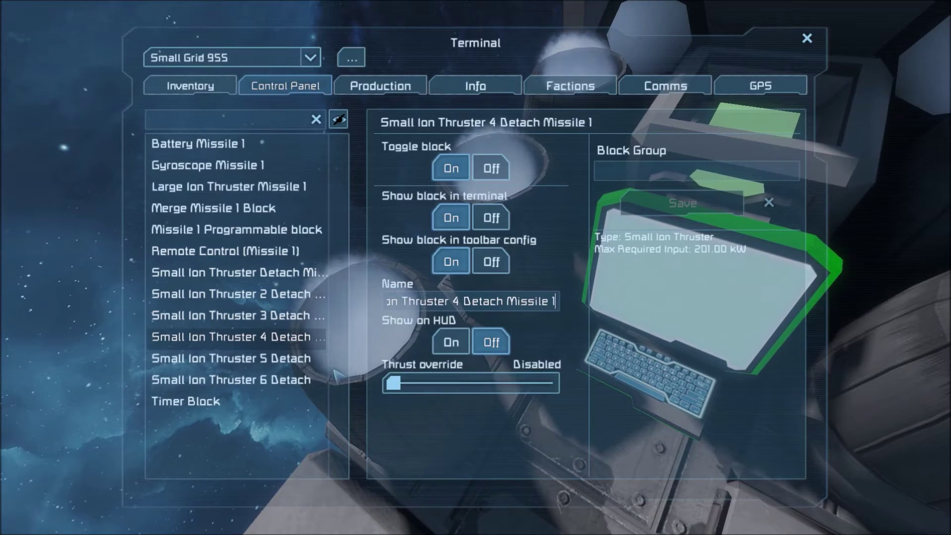
{"action": "left_click", "coordinate": [277, 358]}
{"action": "left_click", "coordinate": [498, 309]}
{"action": "type", "text": "Missile 1"}
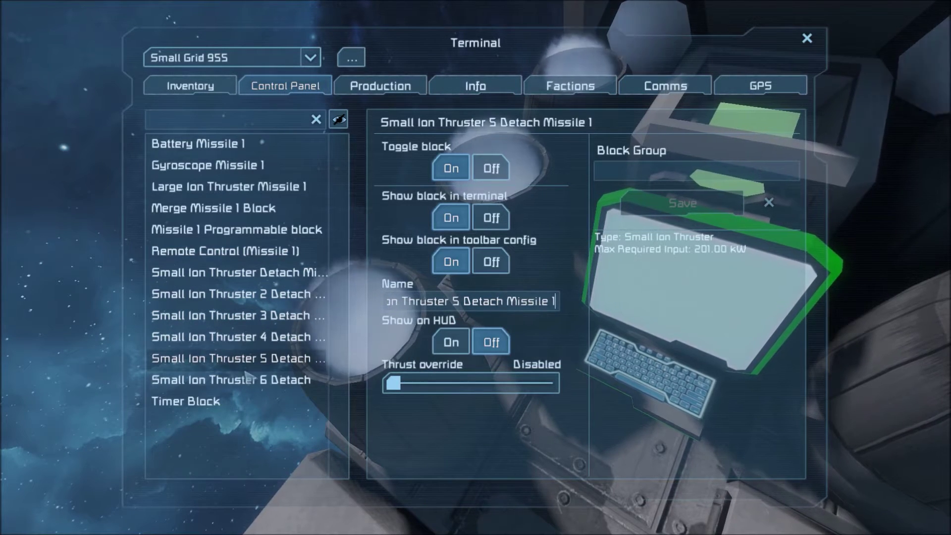
{"action": "left_click", "coordinate": [247, 379]}
{"action": "left_click", "coordinate": [516, 308]}
{"action": "type", "text": "Missile 1"}
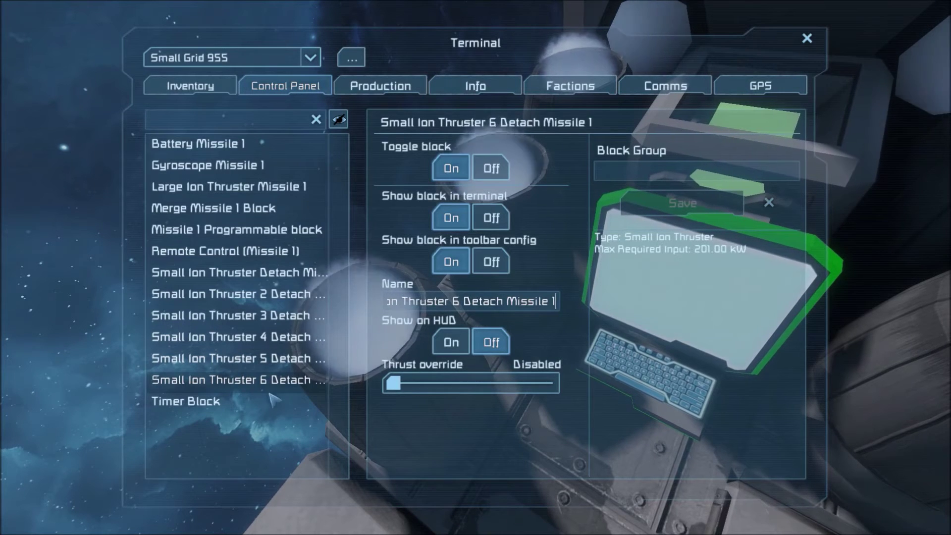
Append "Missile 1" to the timer block's name and configure it as silent with a delay of 1 second
{"action": "left_click", "coordinate": [273, 401]}
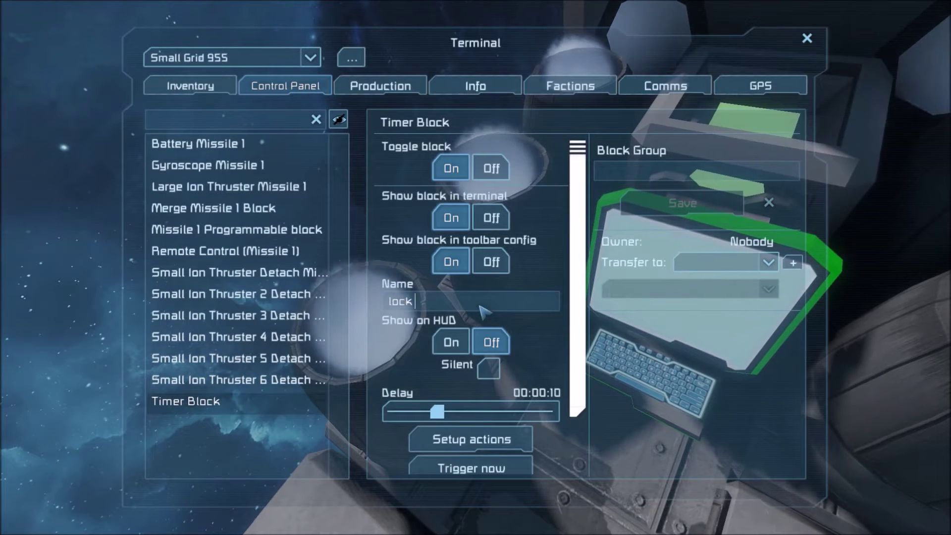
{"action": "type", "text": "Missile 1"}
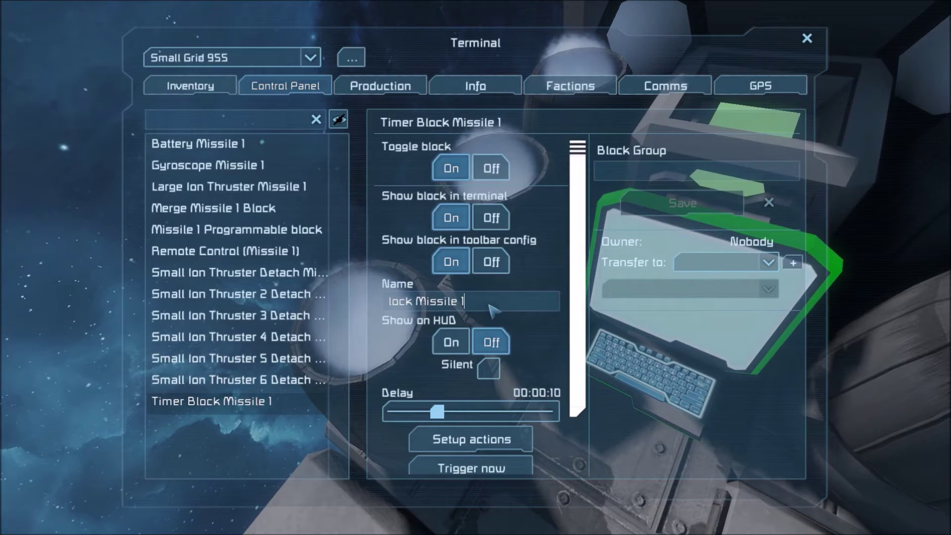
{"action": "left_click_drag", "start_coordinate": [490, 306], "coordinate": [428, 307]}
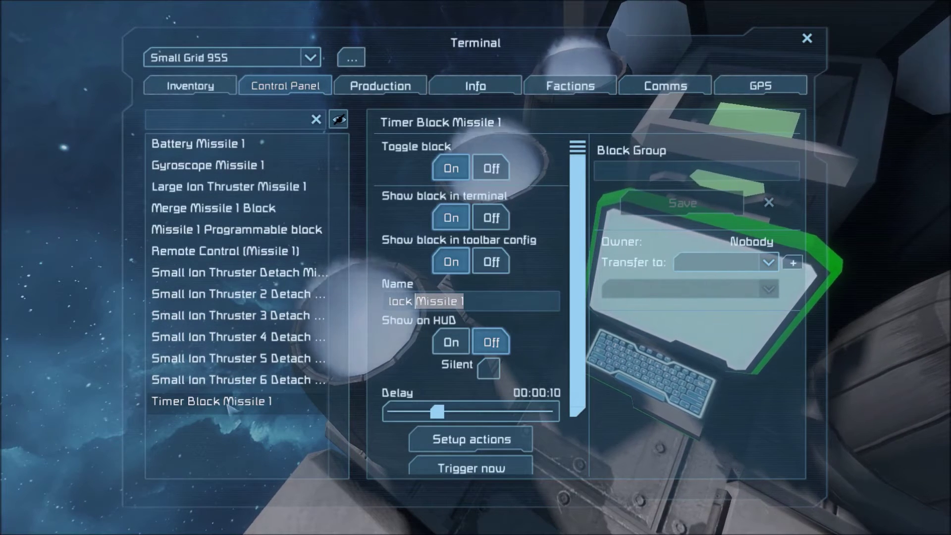
{"action": "left_click", "coordinate": [488, 369]}
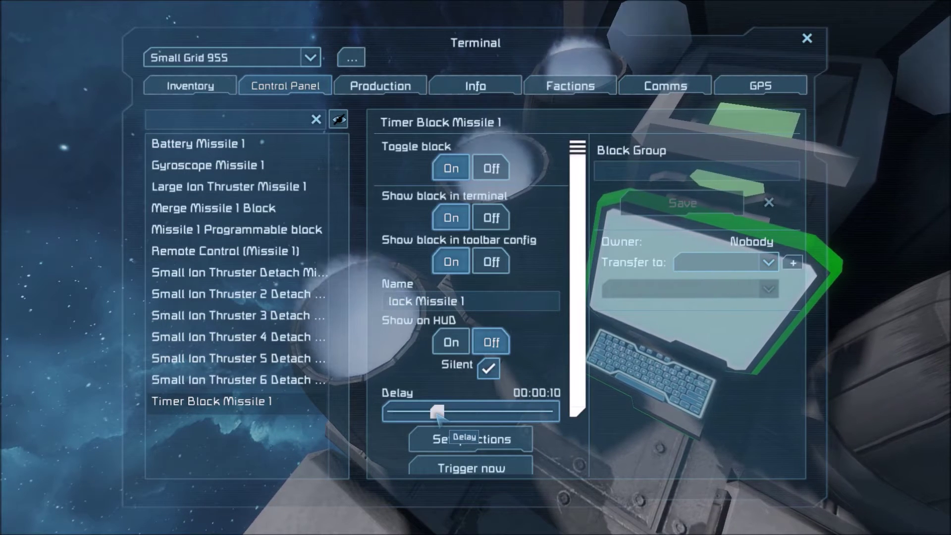
{"action": "left_click_drag", "start_coordinate": [437, 415], "coordinate": [393, 413]}
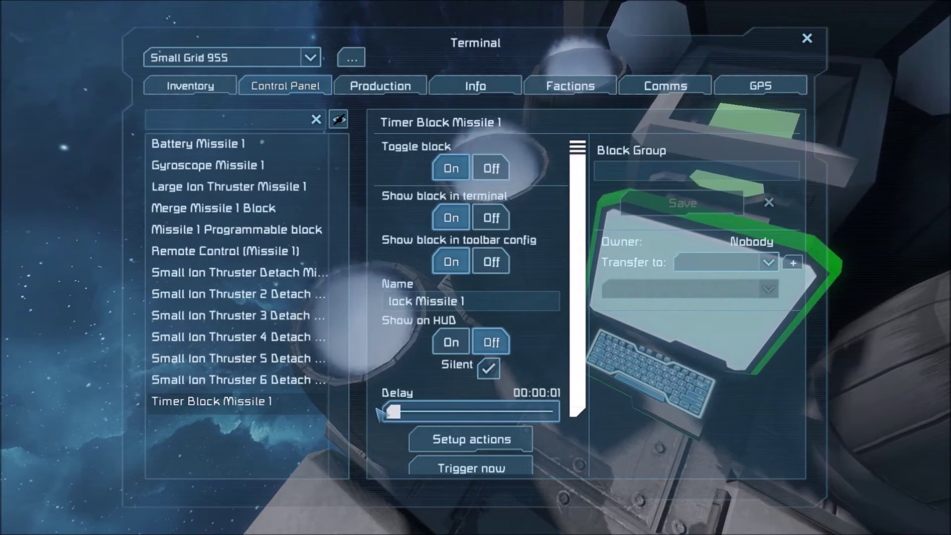
Assign the timer block's own Trigger now action to the first slot and its Start action to the second slot of its actions
{"action": "left_click", "coordinate": [466, 441]}
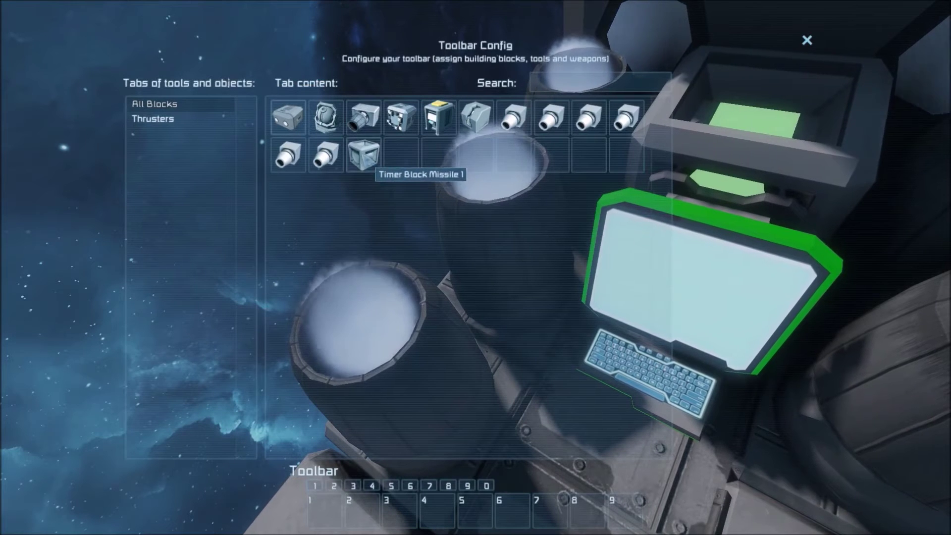
{"action": "left_click", "coordinate": [365, 156]}
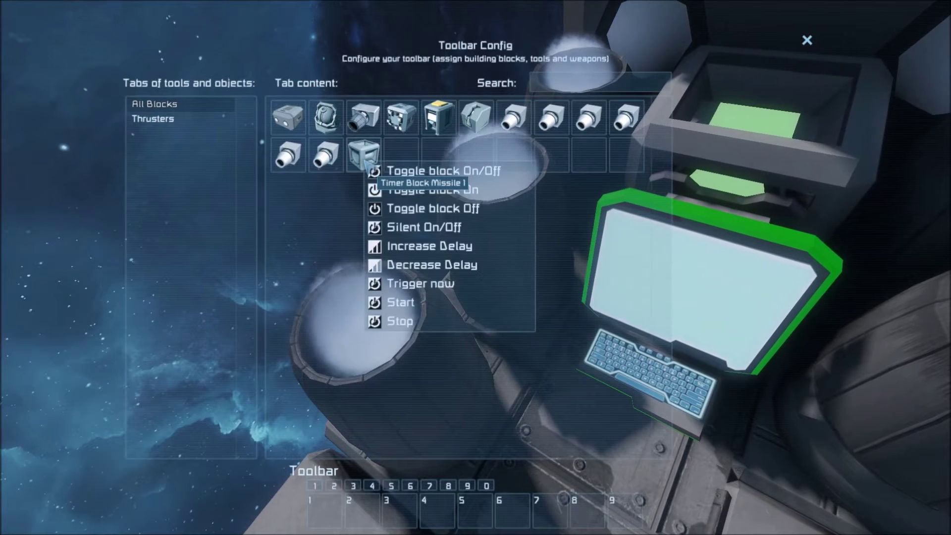
{"action": "left_click", "coordinate": [395, 285]}
{"action": "left_click", "coordinate": [365, 156]}
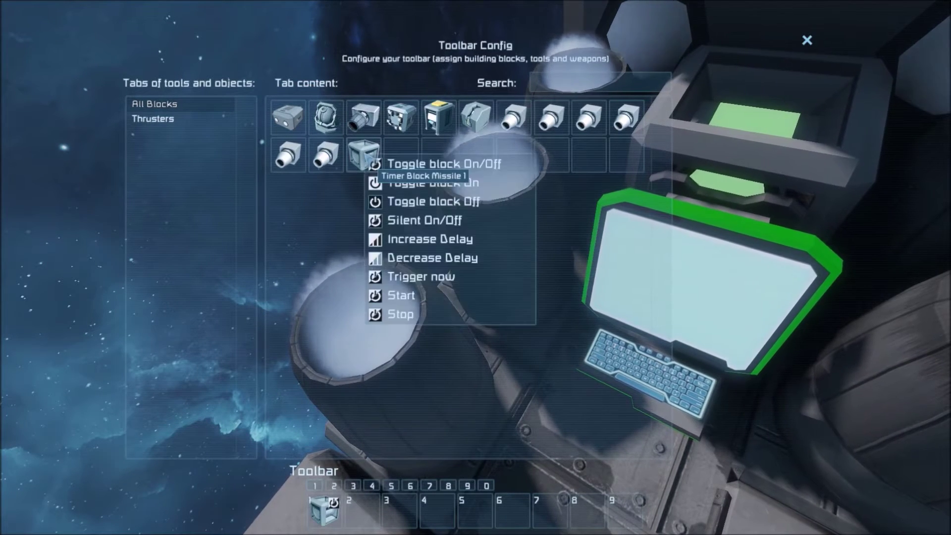
{"action": "left_click", "coordinate": [402, 296]}
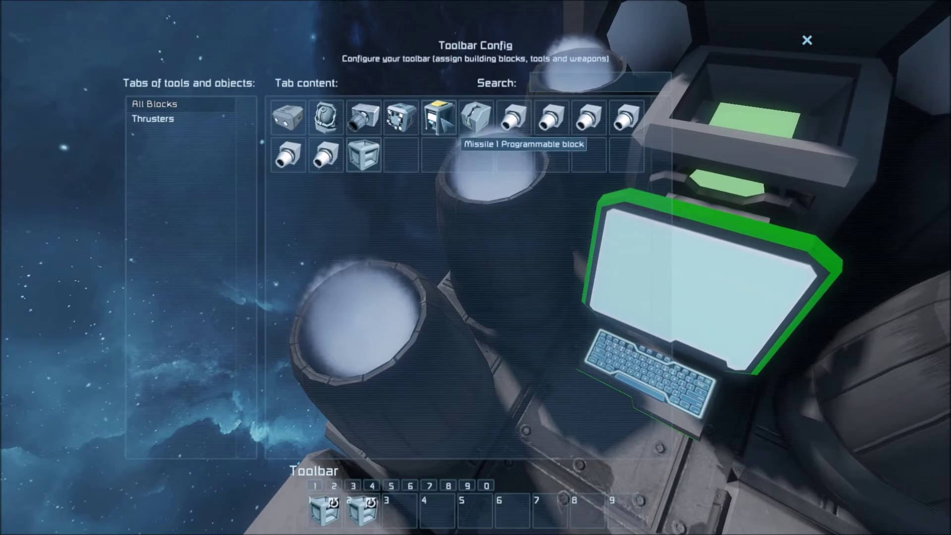
Assign the Missile 1 programmable block's Run action to the timer's third action slot and confirm its argument
{"action": "left_click", "coordinate": [444, 116]}
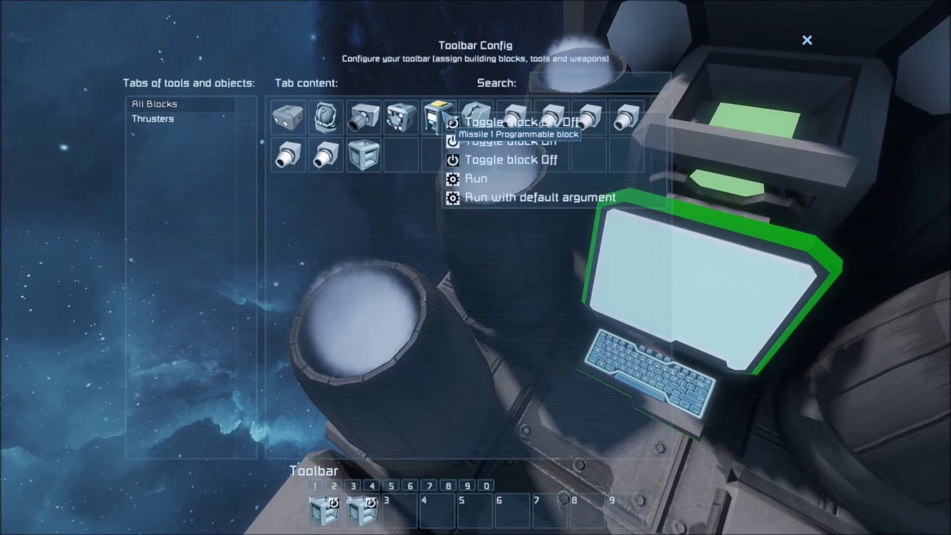
{"action": "left_click", "coordinate": [490, 198]}
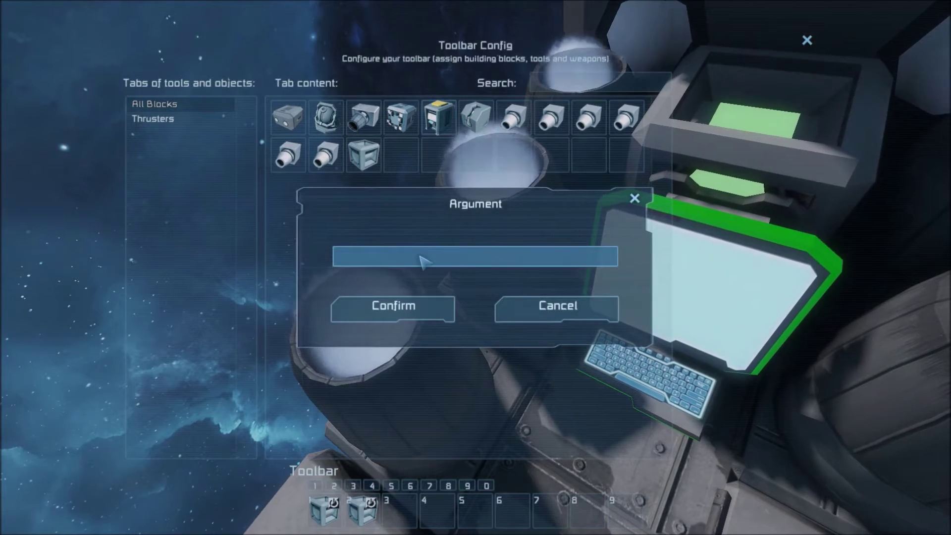
{"action": "left_click", "coordinate": [418, 314]}
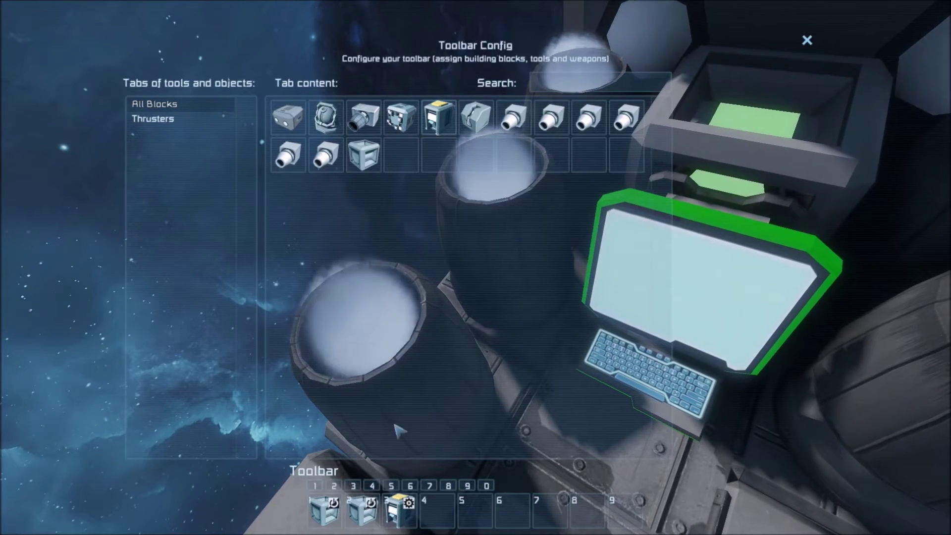
{"action": "key", "text": "Escape"}
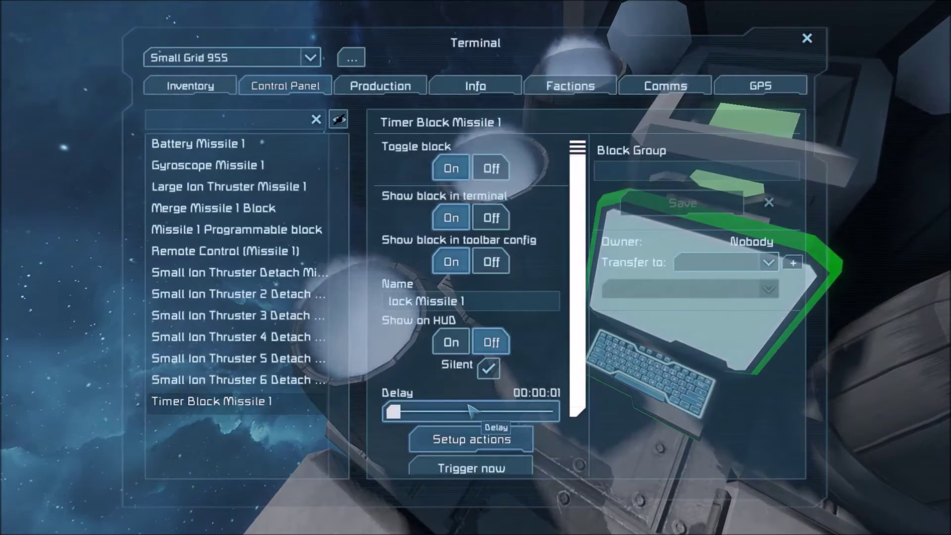
{"action": "scroll", "coordinate": [476, 426], "scroll_direction": "down", "scroll_amount": 3}
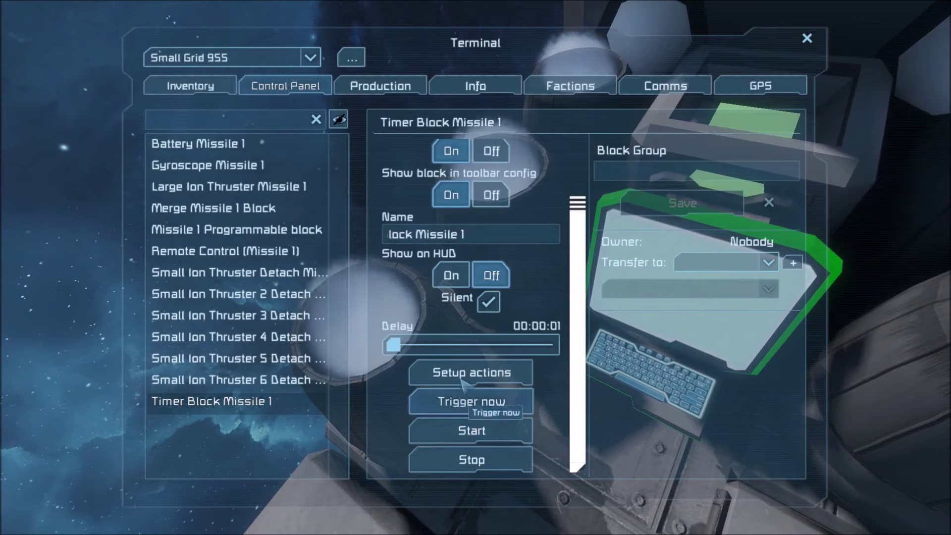
{"action": "left_click", "coordinate": [461, 405]}
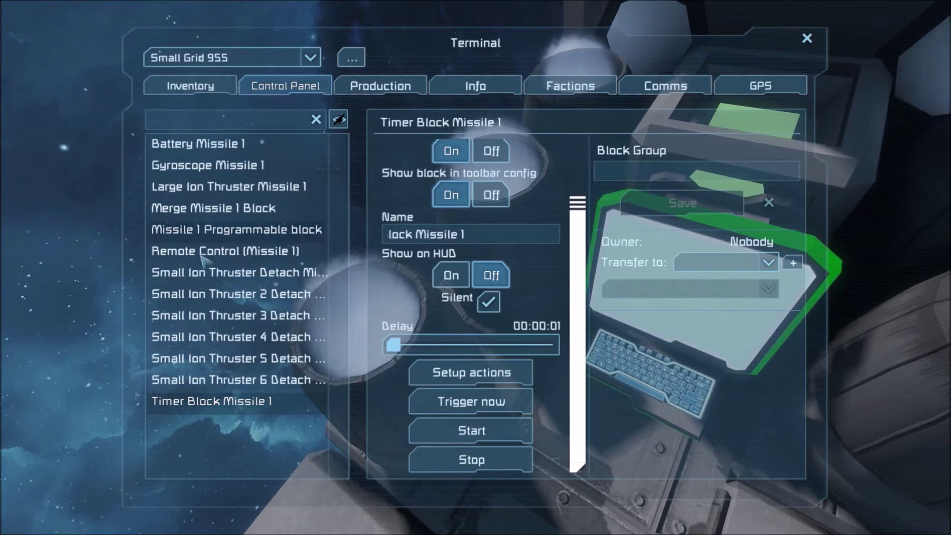
Open the programmable block's script and review its required blocks, name tags and timer setup instructions
{"action": "left_click", "coordinate": [206, 229]}
{"action": "left_click", "coordinate": [475, 373]}
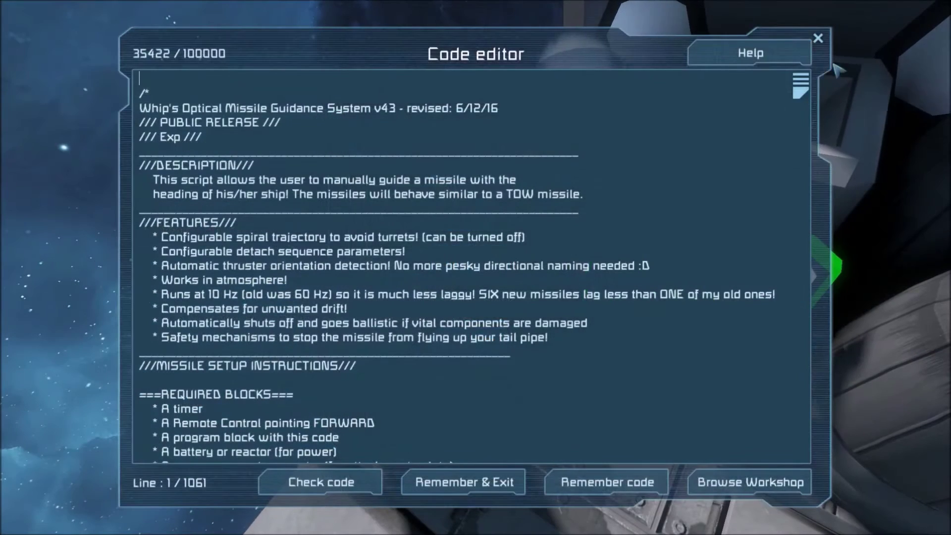
{"action": "scroll", "coordinate": [699, 168], "scroll_direction": "down", "scroll_amount": 3}
{"action": "scroll", "coordinate": [696, 169], "scroll_direction": "down", "scroll_amount": 3}
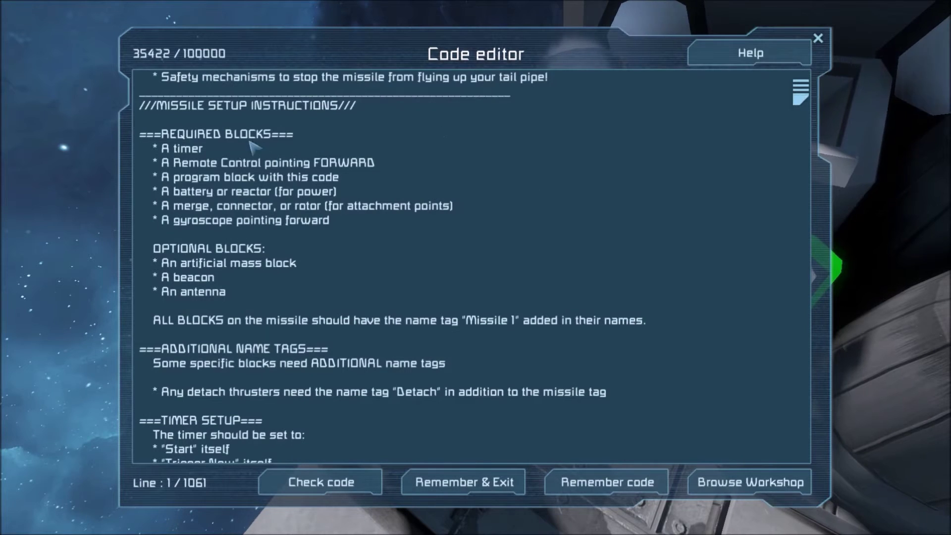
{"action": "scroll", "coordinate": [201, 155], "scroll_direction": "down", "scroll_amount": 18}
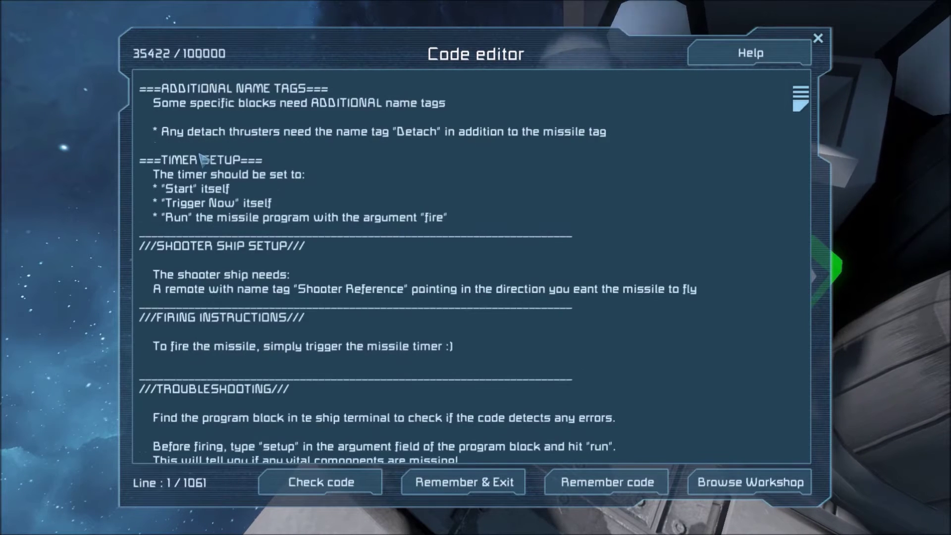
Review the script's configurable variables for name tags, detach timing, drift compensation and spiral trajectory, and exit with the code remembered
{"action": "scroll", "coordinate": [201, 155], "scroll_direction": "down", "scroll_amount": 6}
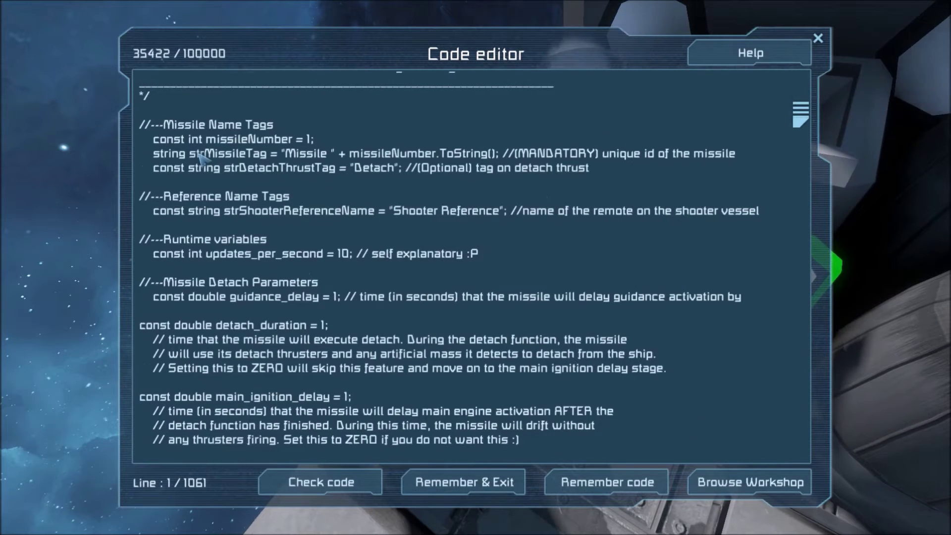
{"action": "scroll", "coordinate": [317, 146], "scroll_direction": "up", "scroll_amount": 3}
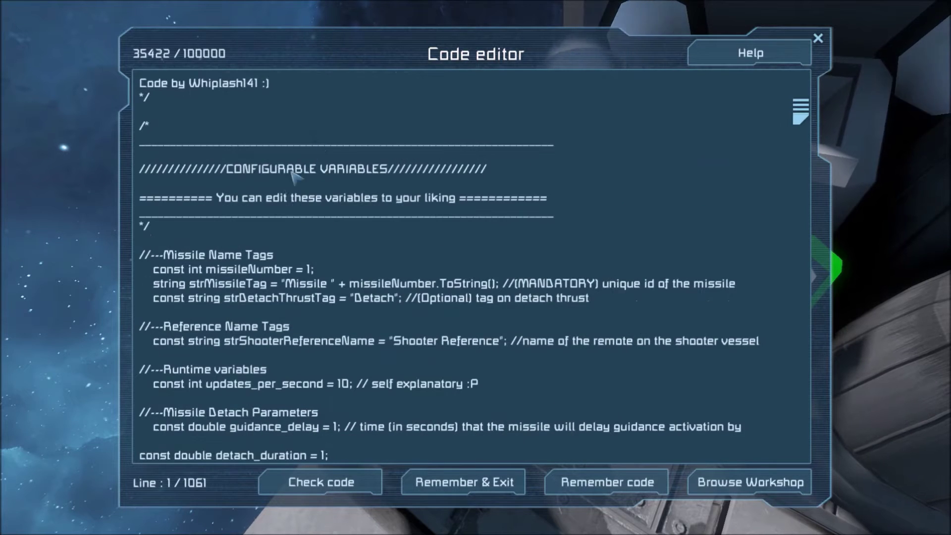
{"action": "scroll", "coordinate": [315, 202], "scroll_direction": "down", "scroll_amount": 3}
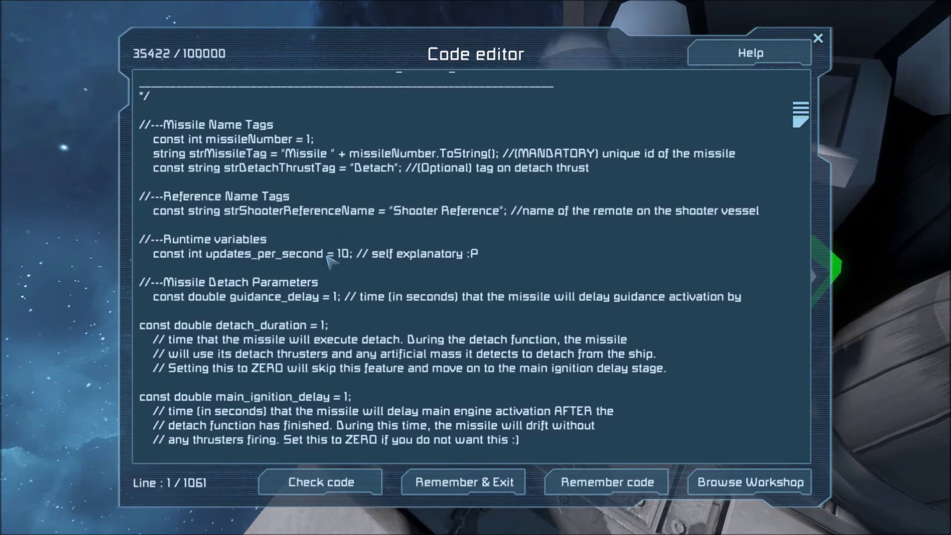
{"action": "scroll", "coordinate": [337, 254], "scroll_direction": "down", "scroll_amount": 3}
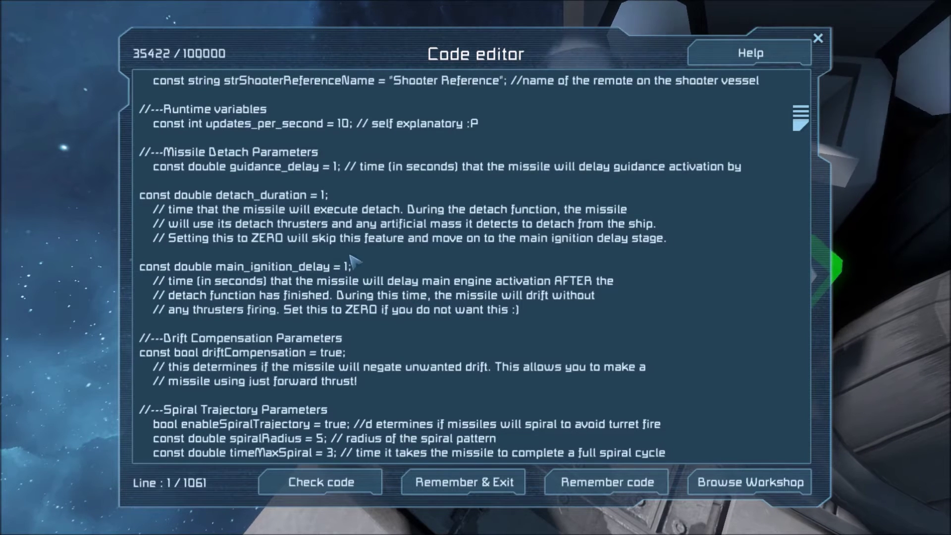
{"action": "scroll", "coordinate": [366, 275], "scroll_direction": "down", "scroll_amount": 3}
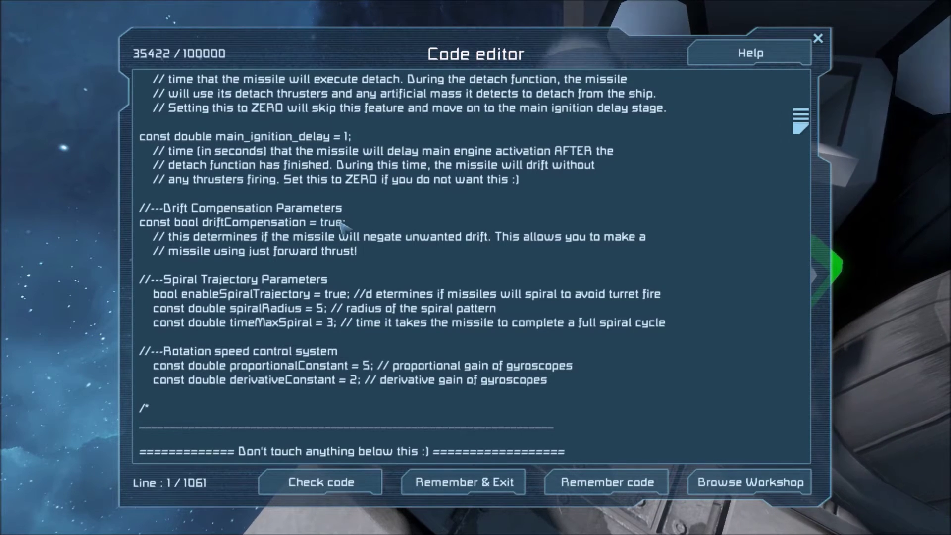
{"action": "scroll", "coordinate": [357, 218], "scroll_direction": "down", "scroll_amount": 3}
{"action": "scroll", "coordinate": [302, 220], "scroll_direction": "up", "scroll_amount": 3}
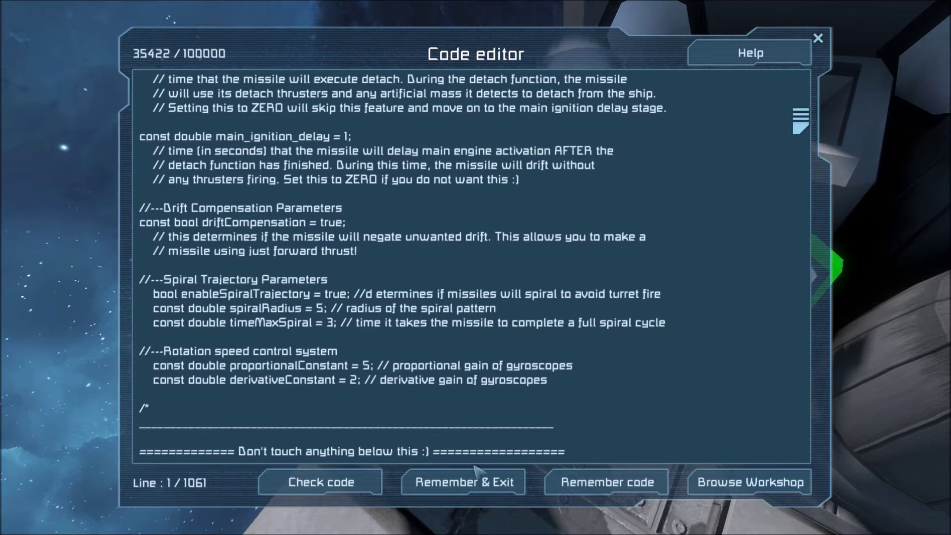
{"action": "scroll", "coordinate": [284, 423], "scroll_direction": "down", "scroll_amount": 3}
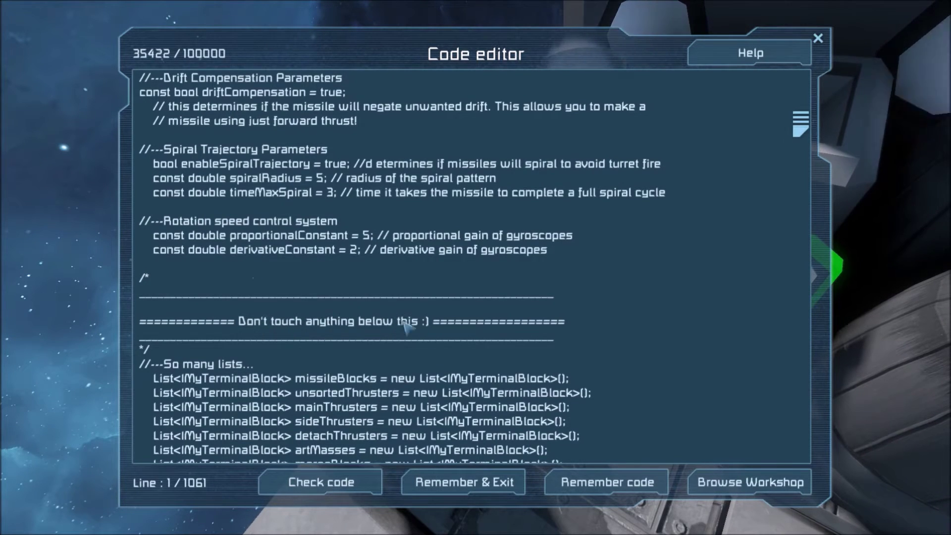
{"action": "left_click", "coordinate": [464, 483]}
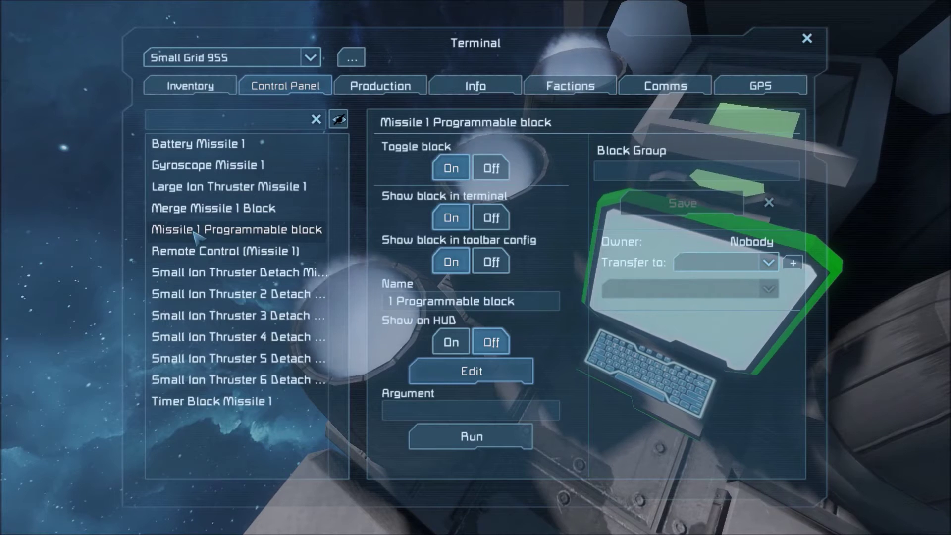
Run the programmable block with the argument "setup" to check the missile's components, and leave the terminal
{"action": "left_click", "coordinate": [464, 416]}
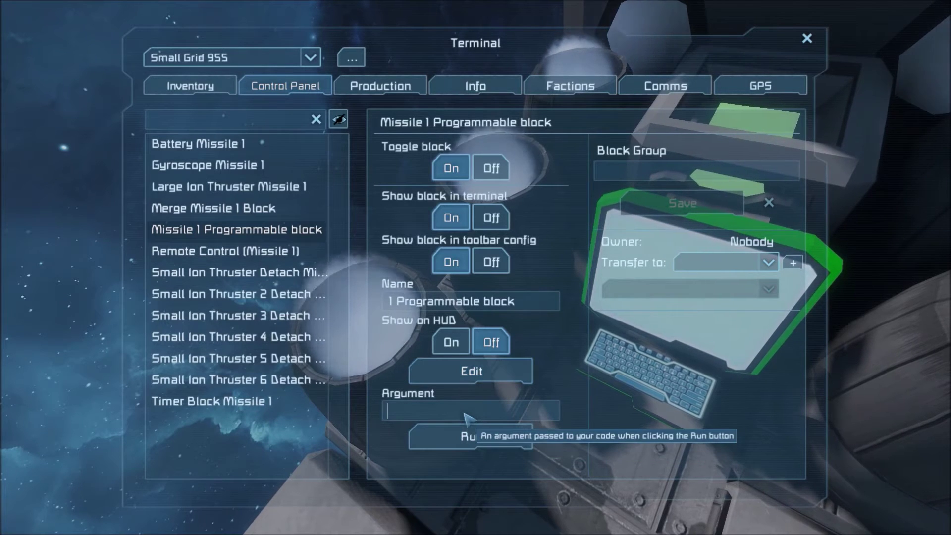
{"action": "type", "text": "s"}
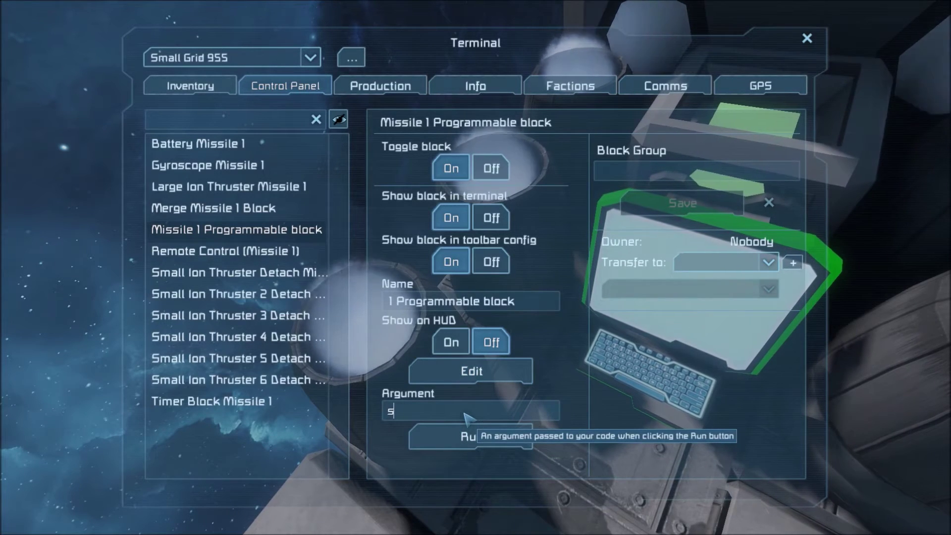
{"action": "type", "text": "etup"}
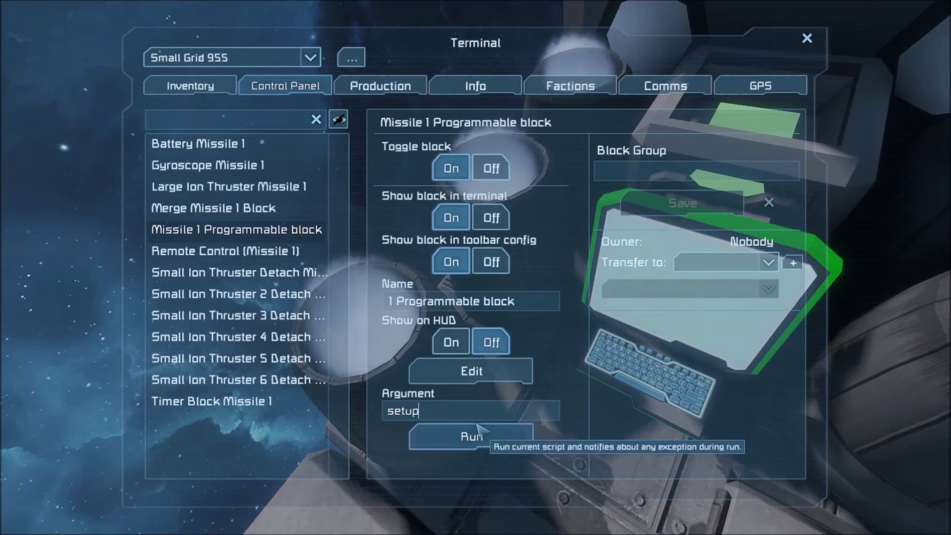
{"action": "left_click", "coordinate": [475, 442]}
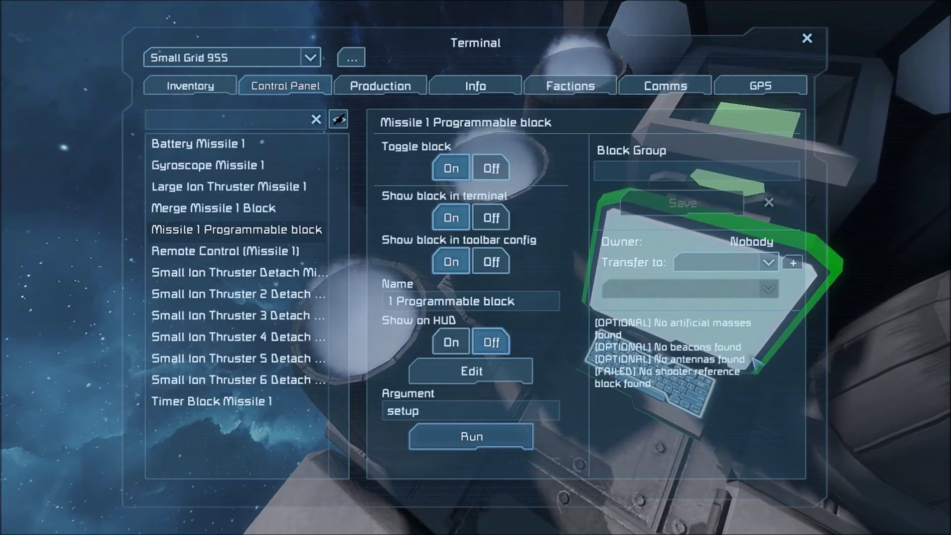
{"action": "key", "text": "Escape"}
Switch to the second toolbar page and assign the Beacon block to its third slot
{"action": "key", "text": "d"}
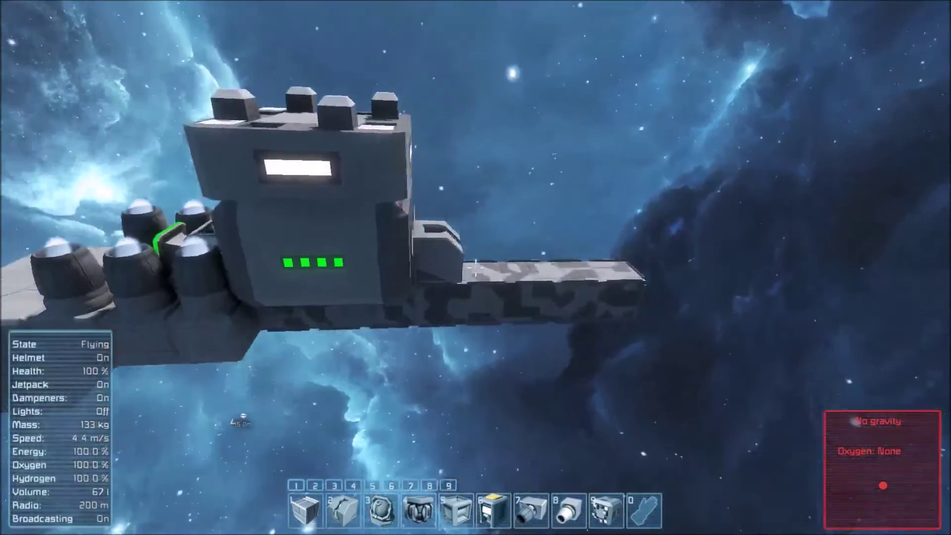
{"action": "key", "text": "ctrl+2"}
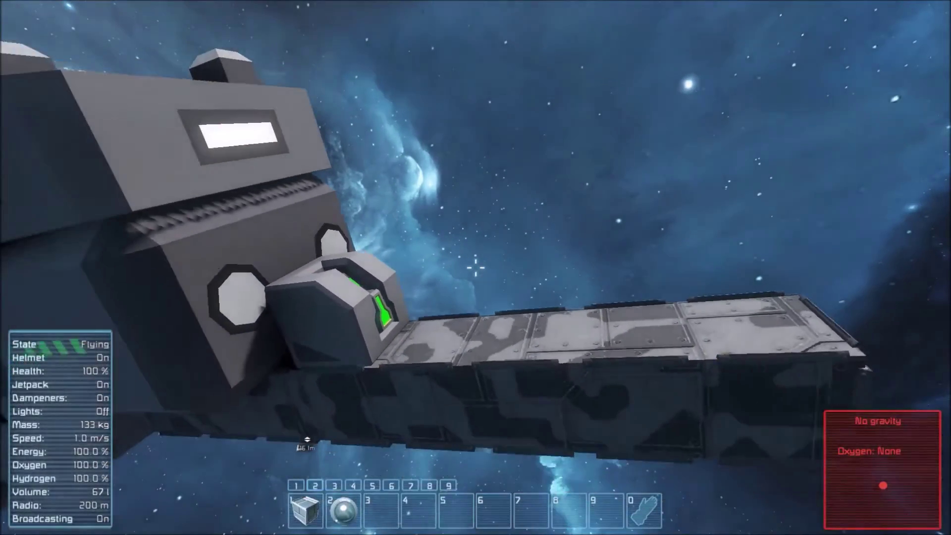
{"action": "key", "text": "g"}
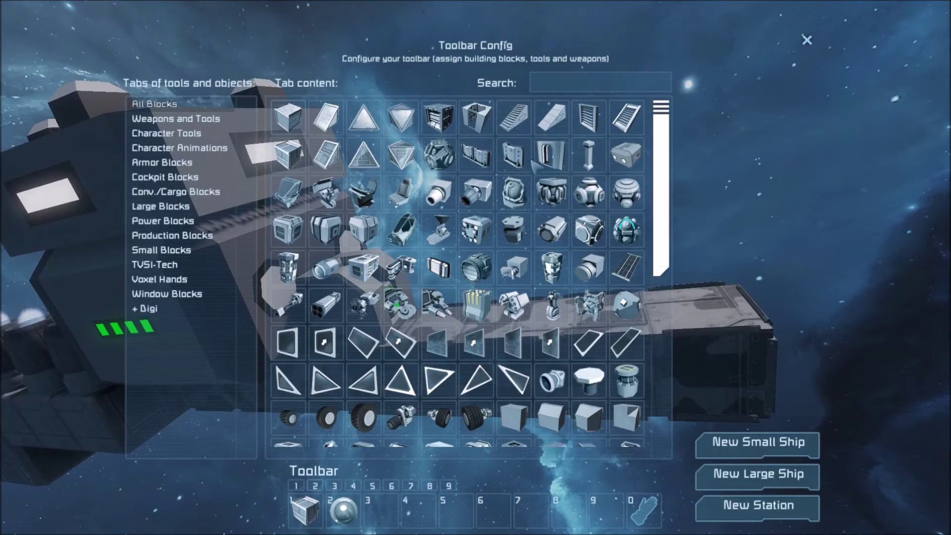
{"action": "double_click", "coordinate": [558, 262]}
{"action": "key", "text": "Escape"}
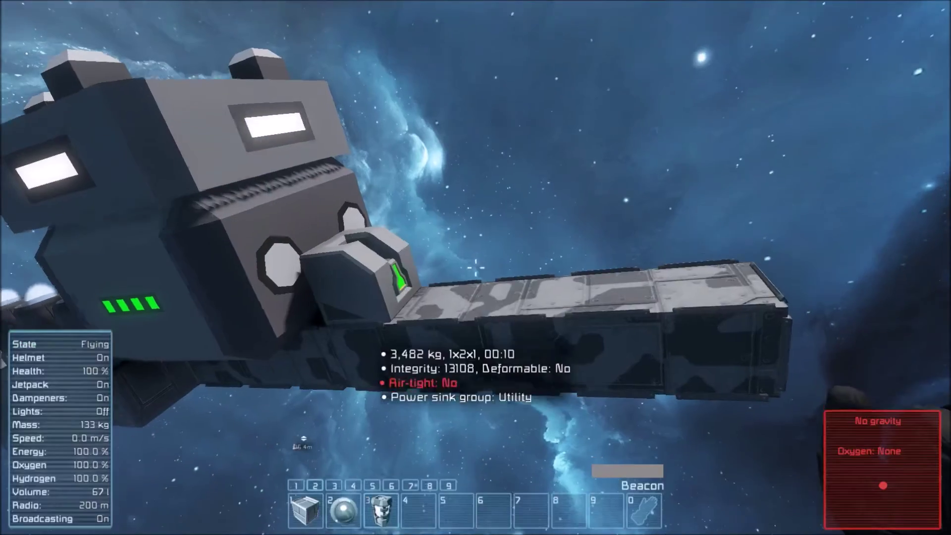
Place a beacon against the underside of the missile's hull and put the block away
{"action": "key", "text": "3"}
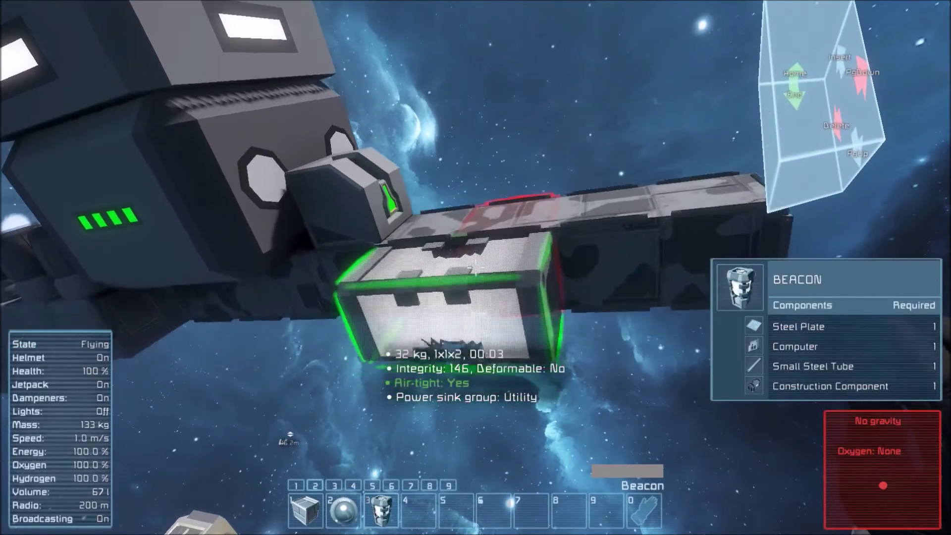
{"action": "key", "text": "c"}
{"action": "key", "text": "w"}
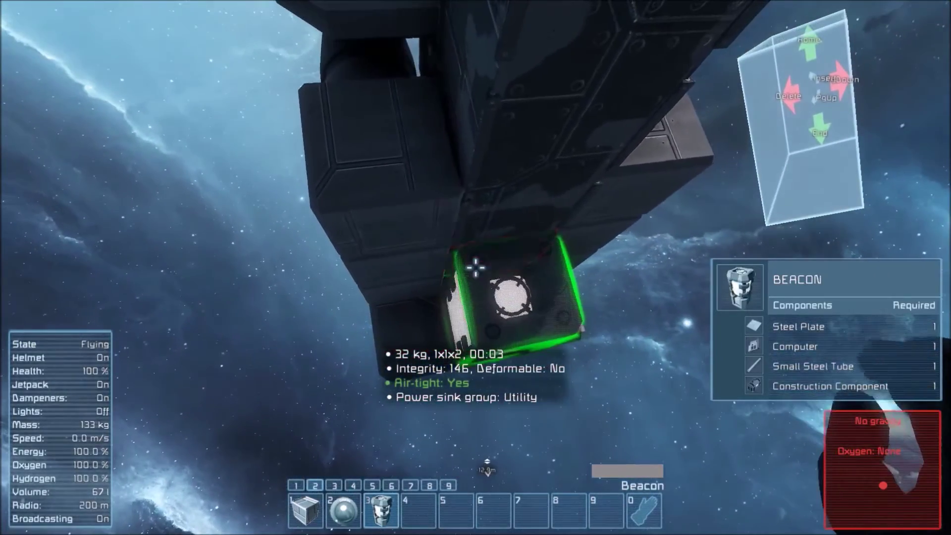
{"action": "left_click", "coordinate": [475, 268]}
{"action": "key", "text": "0"}
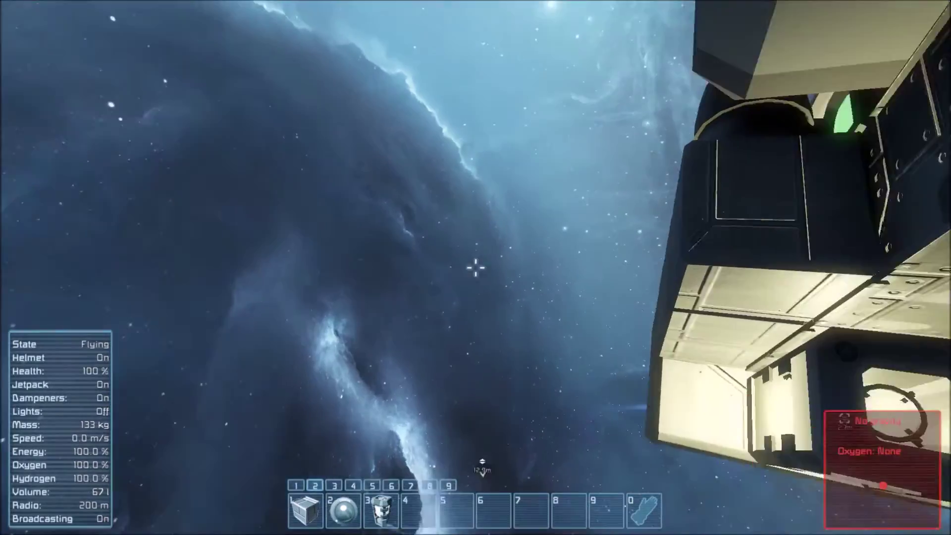
Rename the missile's beacon "Beacon Missile 1" and switch it off
{"action": "key", "text": "a"}
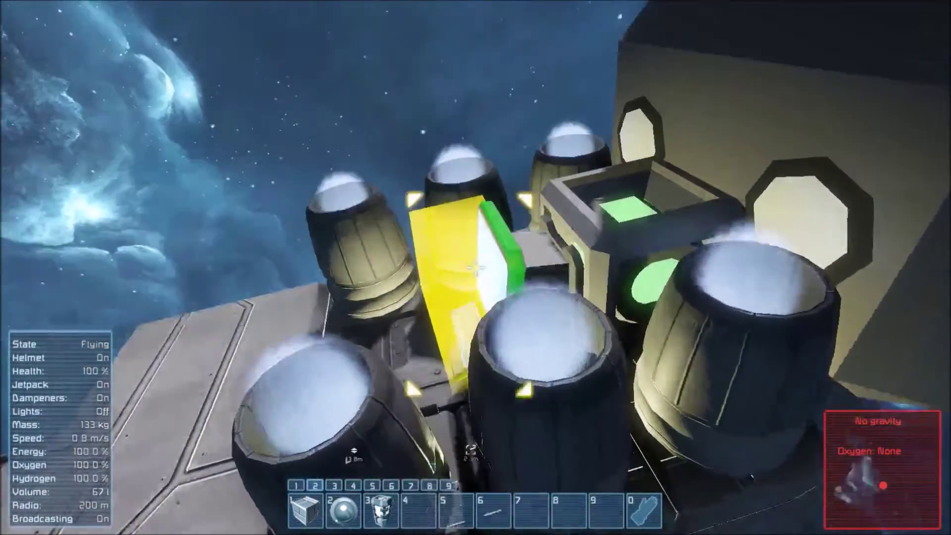
{"action": "key", "text": "f"}
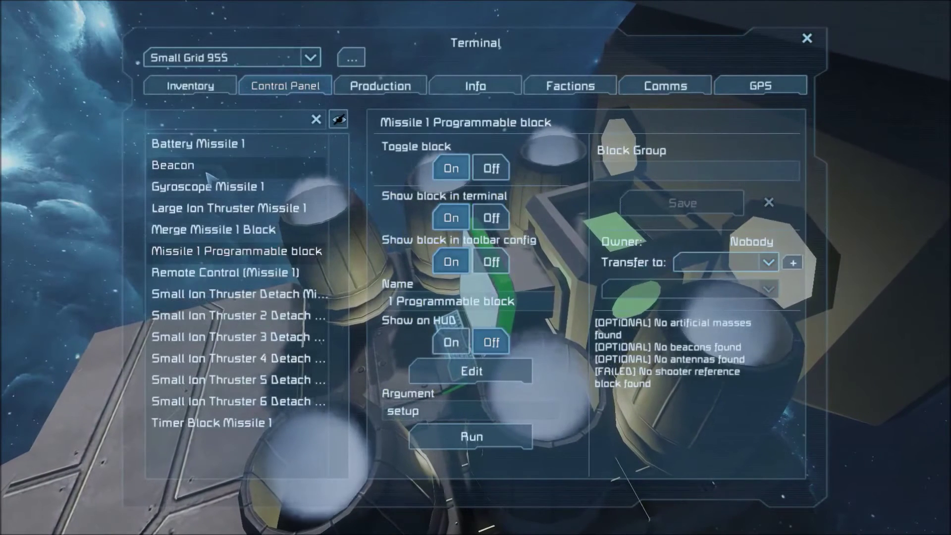
{"action": "left_click", "coordinate": [191, 166]}
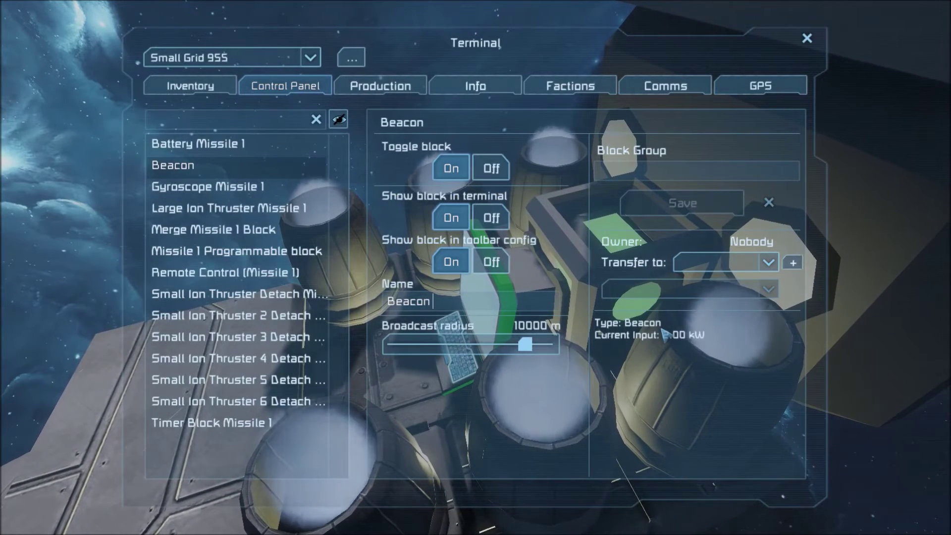
{"action": "type", "text": "ssile 1"}
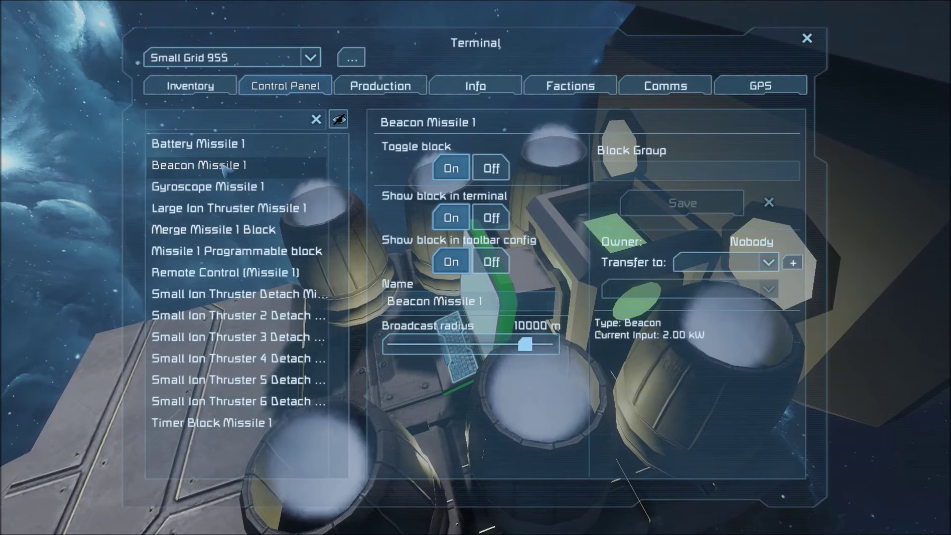
{"action": "left_click", "coordinate": [492, 169]}
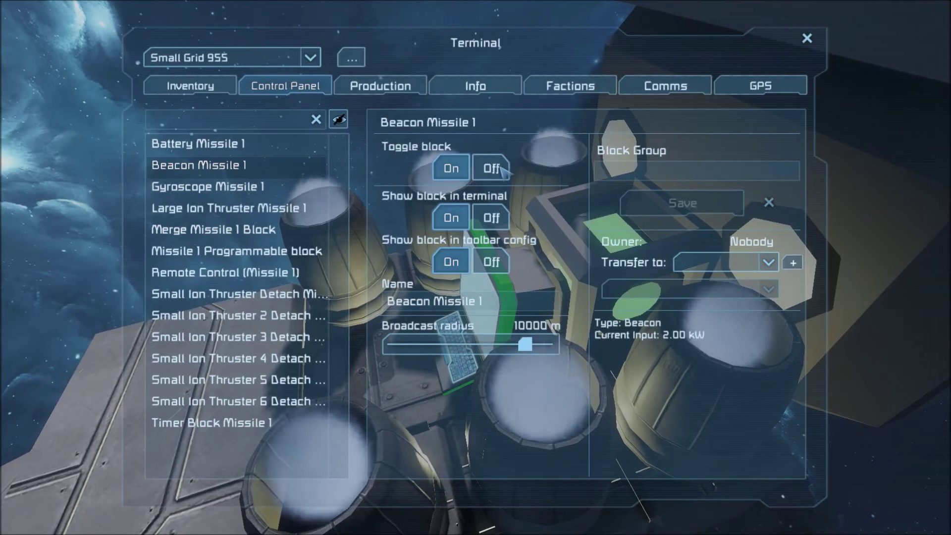
Switch off the missile's six small detach thrusters, check the large ion thruster's settings, and leave the terminal
{"action": "left_click", "coordinate": [266, 409]}
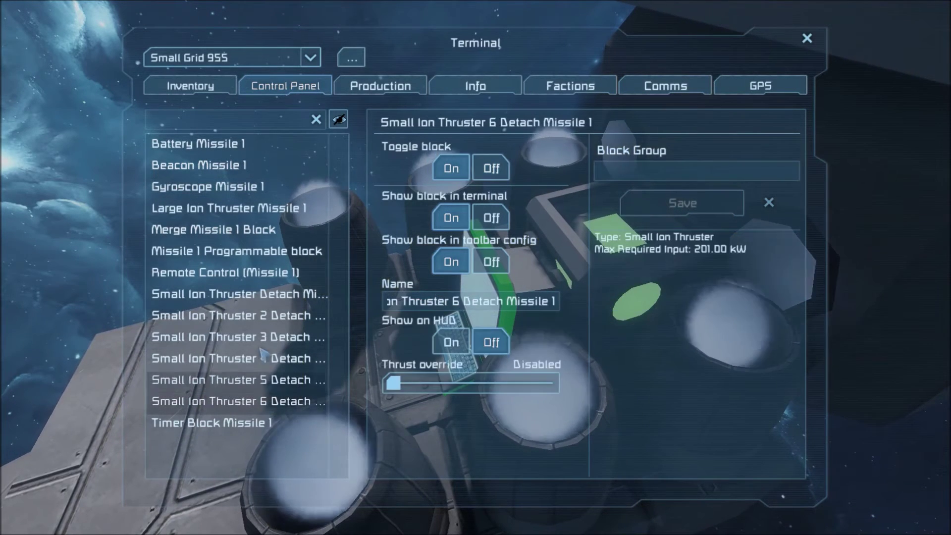
{"action": "left_click", "coordinate": [257, 297], "text": "shift"}
{"action": "left_click", "coordinate": [491, 169]}
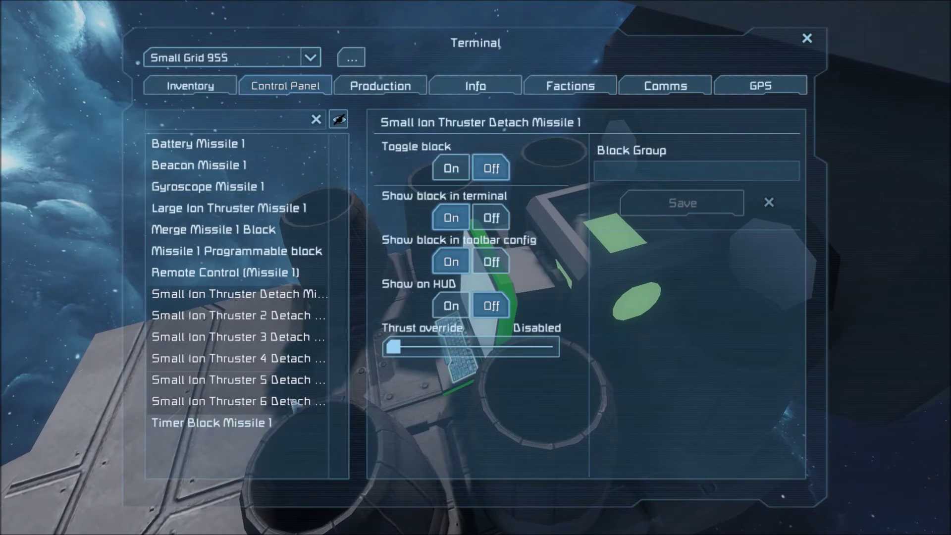
{"action": "left_click", "coordinate": [214, 209]}
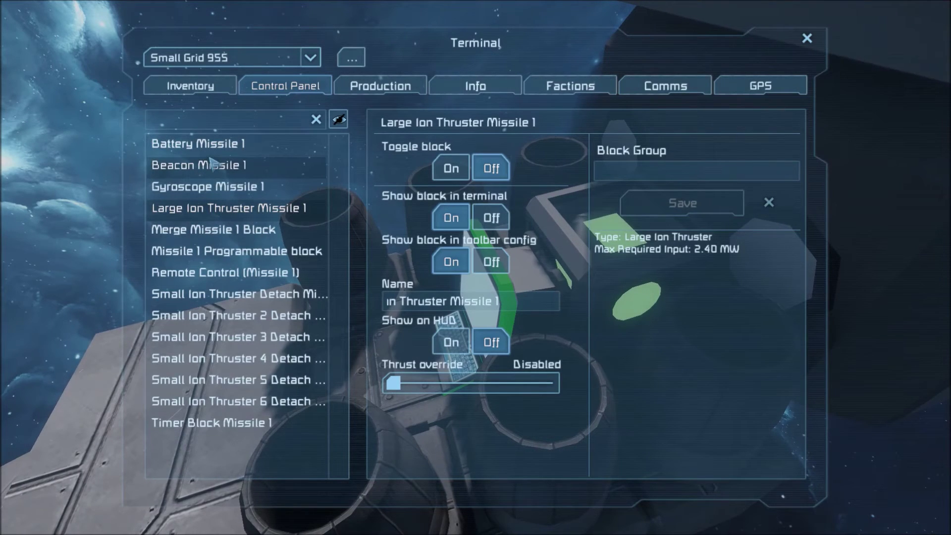
{"action": "key", "text": "Escape"}
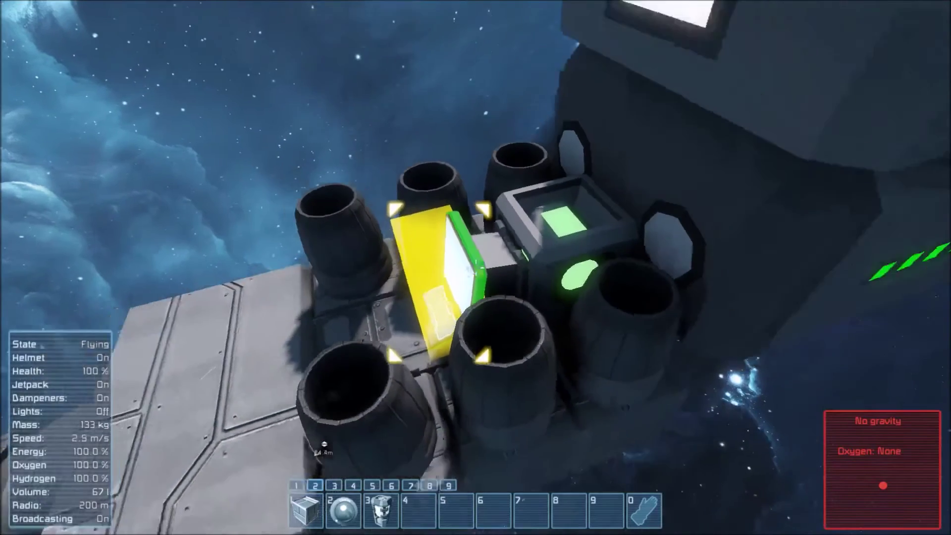
Run the programmable block again with the argument "setup" to recheck the missile's components, and leave the terminal
{"action": "key", "text": "w"}
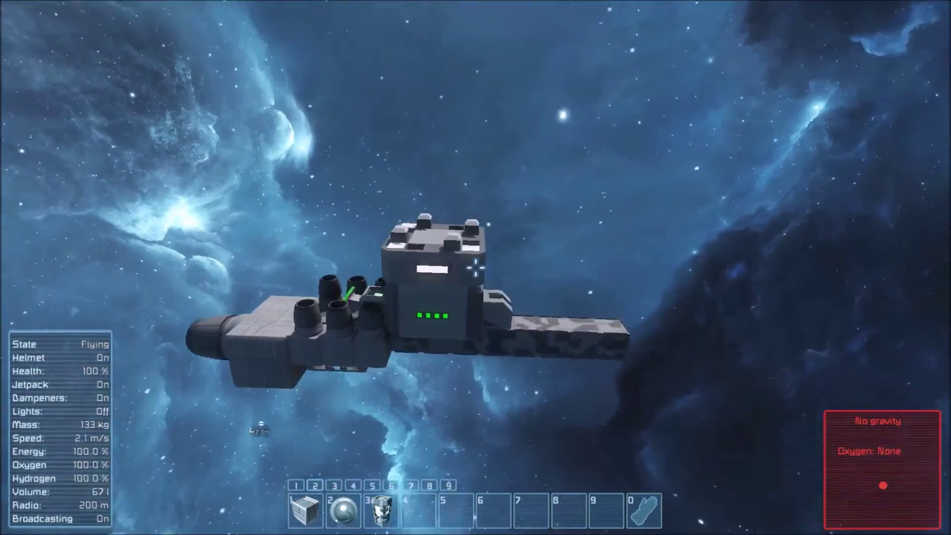
{"action": "key", "text": "f"}
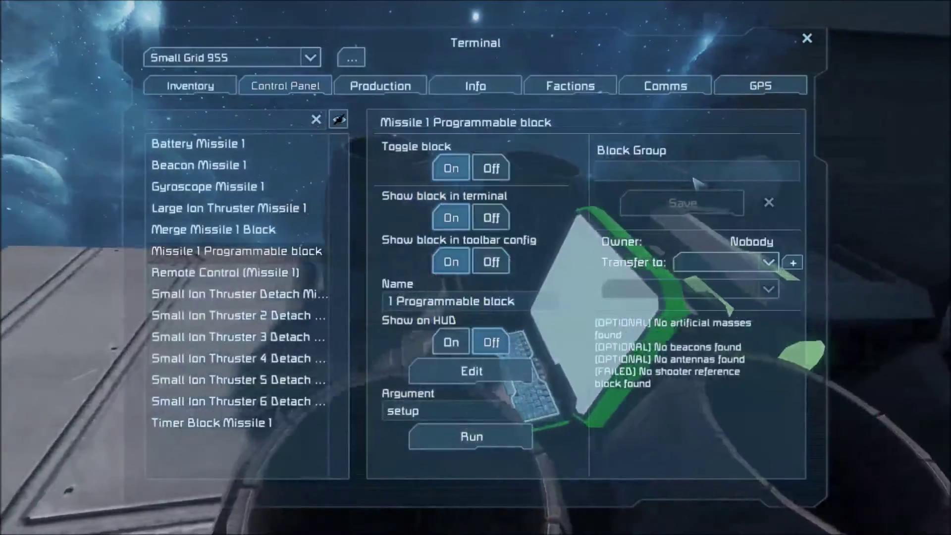
{"action": "left_click", "coordinate": [494, 442]}
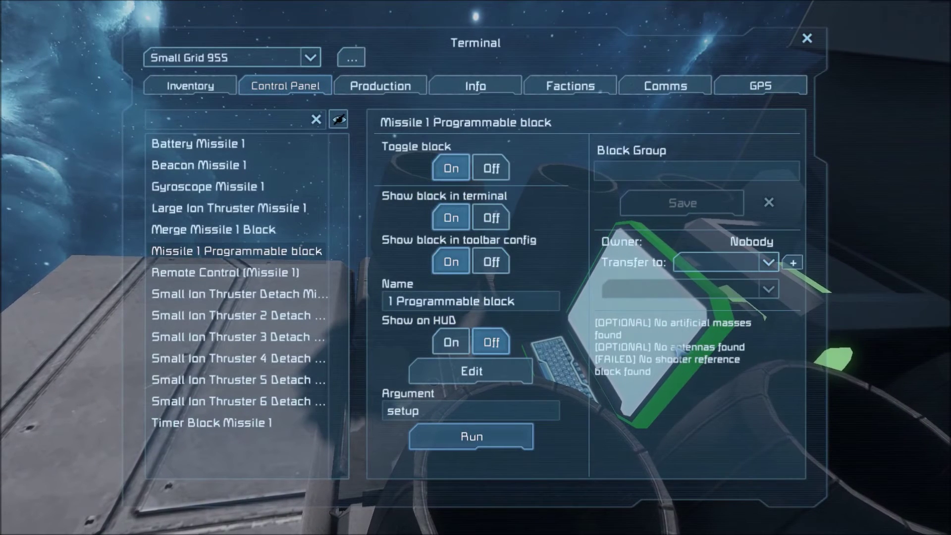
{"action": "left_click", "coordinate": [807, 38]}
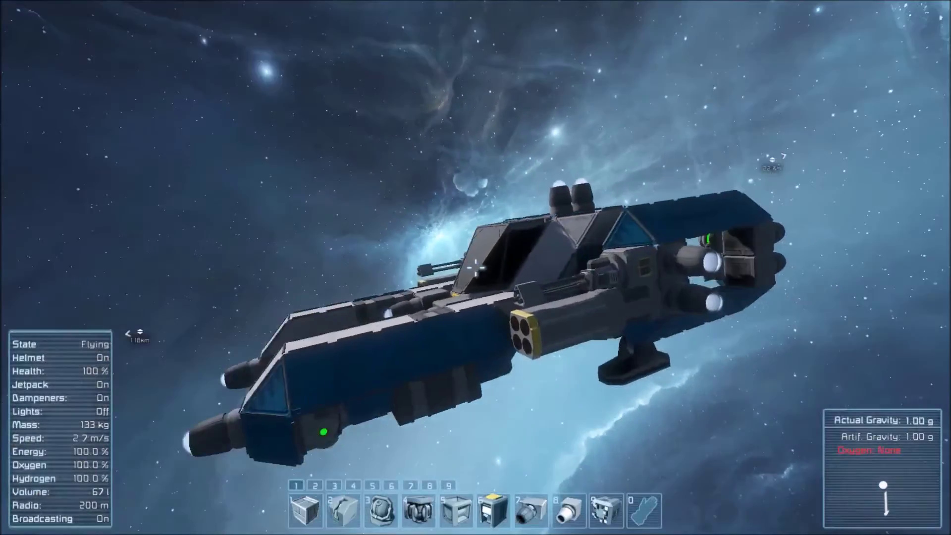
Place a merge block on the outer rear side of the blue fighter and put the block away
{"action": "key", "text": "d"}
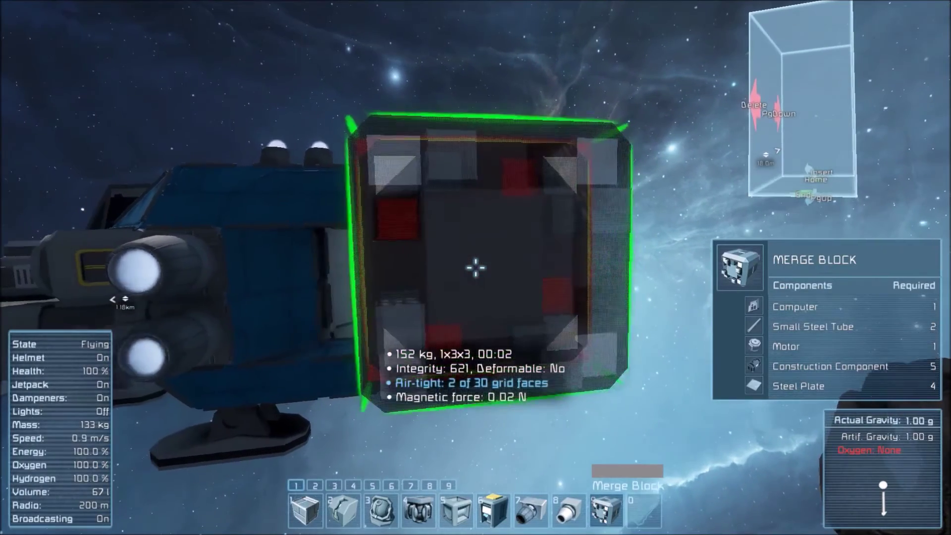
{"action": "left_click", "coordinate": [476, 268]}
{"action": "key", "text": "0"}
{"action": "key", "text": "a"}
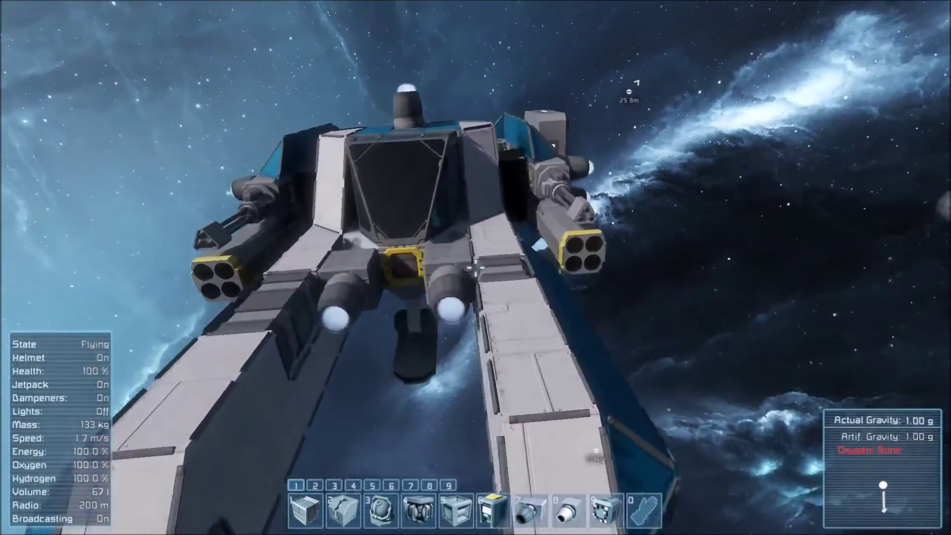
Place a remote control block in the gap between the fighter's two nose thrusters and put the block away
{"action": "key", "text": "2"}
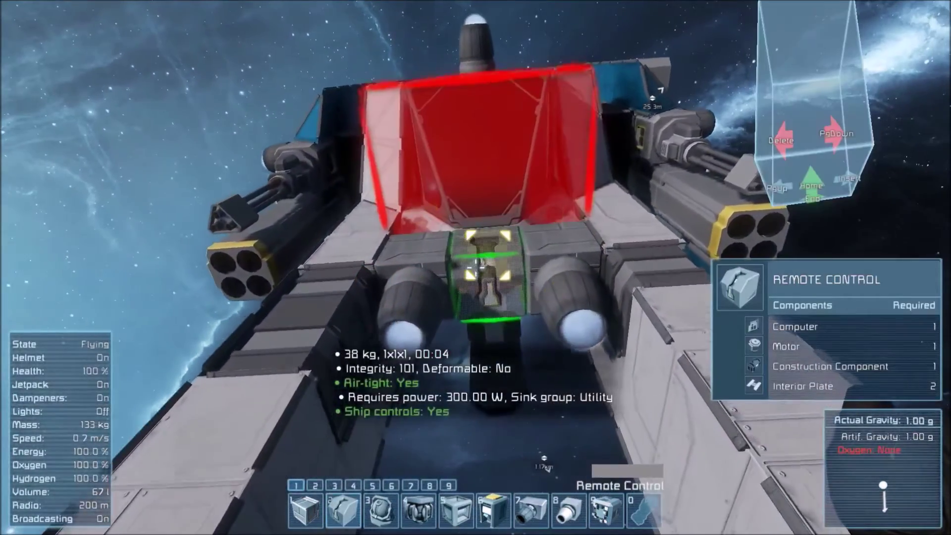
{"action": "left_click", "coordinate": [476, 268]}
{"action": "key", "text": "s"}
{"action": "key", "text": "0"}
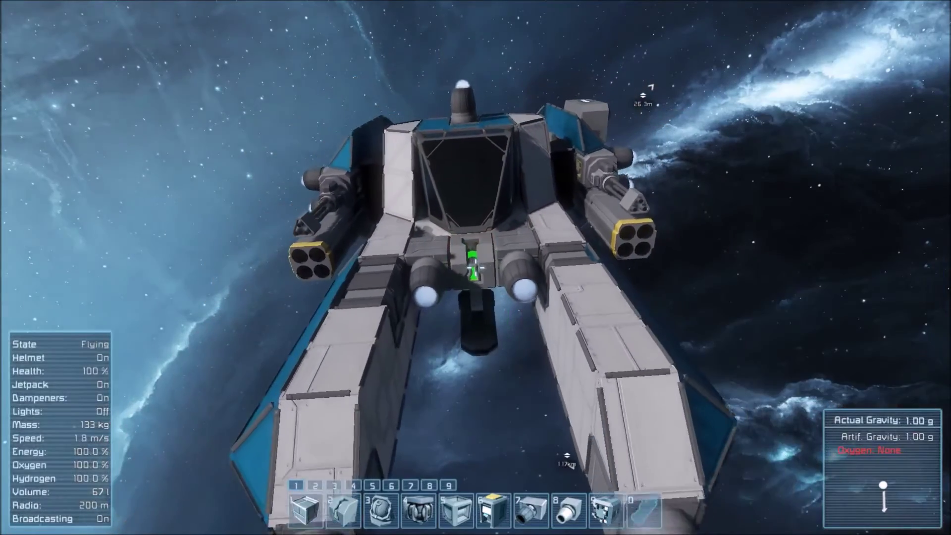
From the fighter's cockpit, rename its remote control "Remote Control Shooter Reference" and leave the cockpit
{"action": "key", "text": "w"}
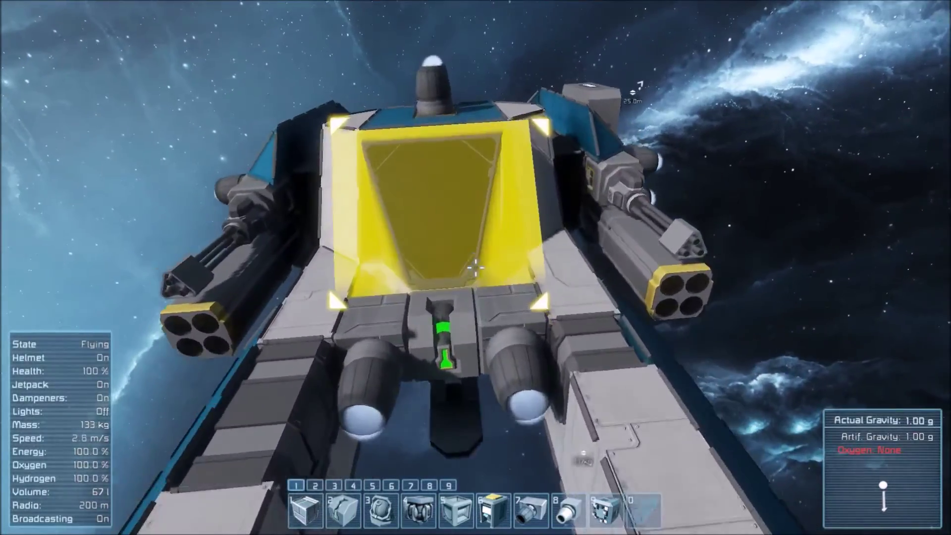
{"action": "key", "text": "f"}
{"action": "type", "text": "k"}
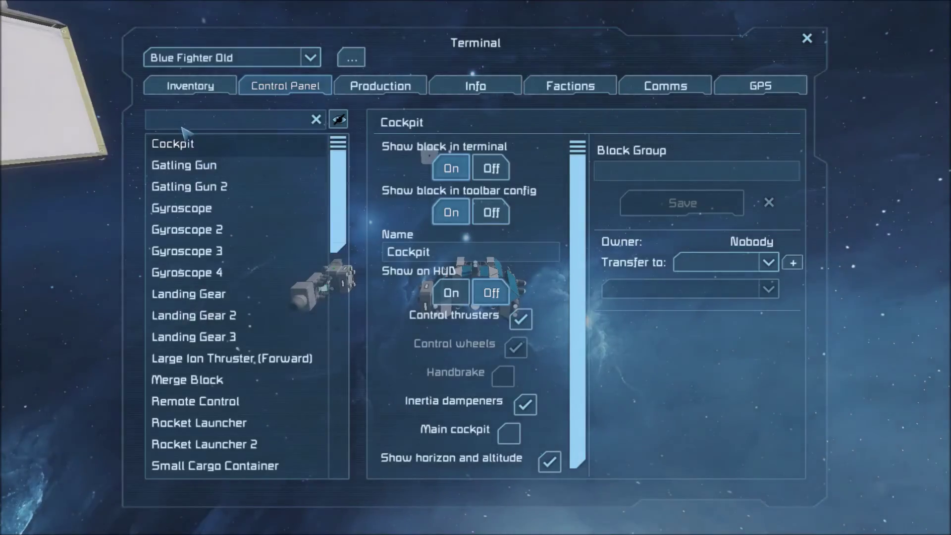
{"action": "type", "text": "rem"}
{"action": "left_click", "coordinate": [194, 144]}
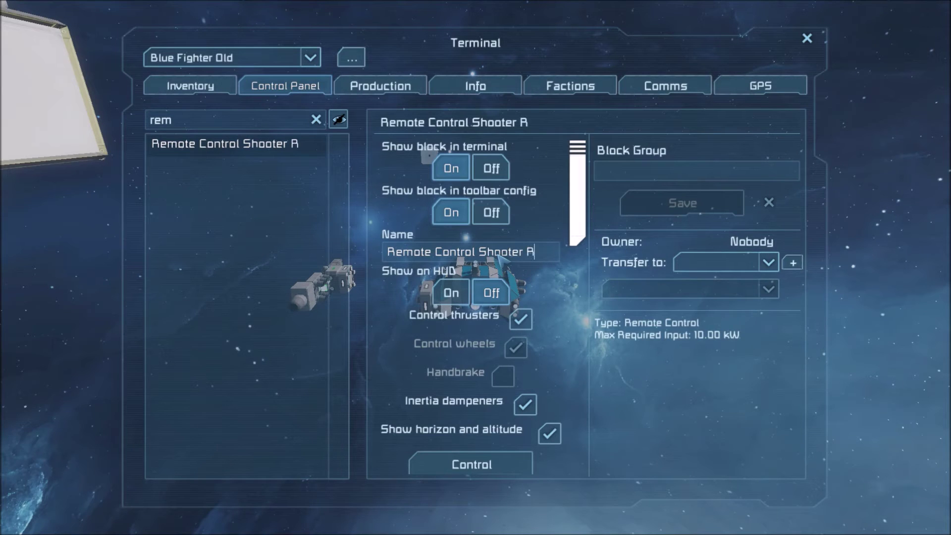
{"action": "type", "text": "ference"}
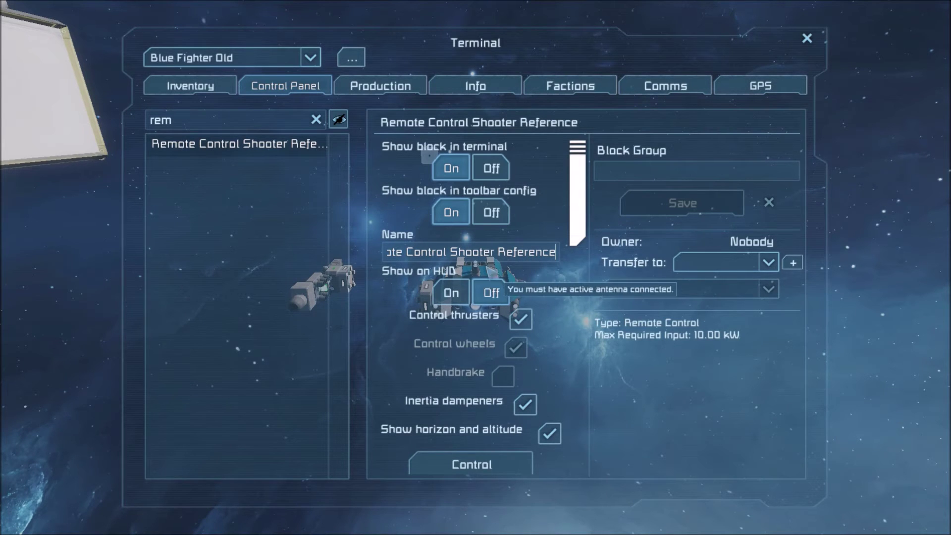
{"action": "left_click_drag", "start_coordinate": [452, 250], "coordinate": [613, 255]}
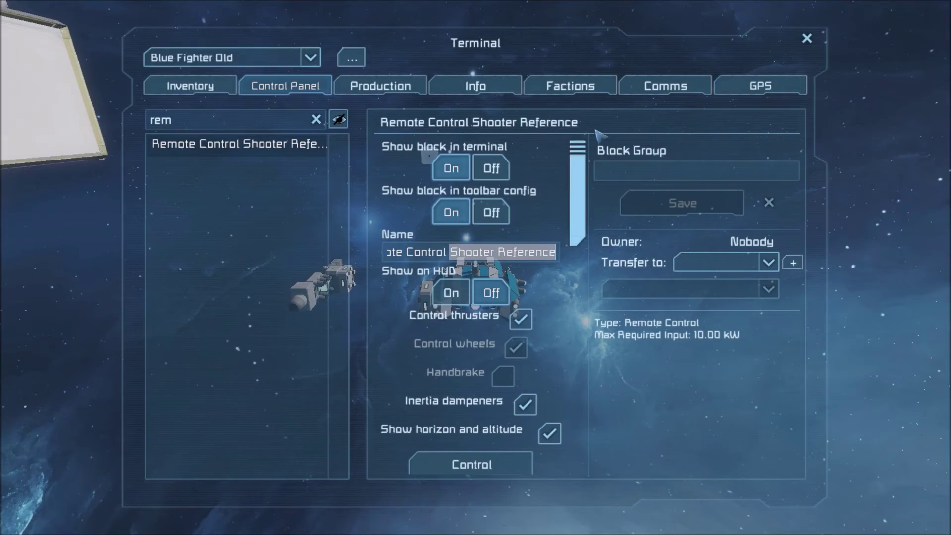
{"action": "key", "text": "Escape"}
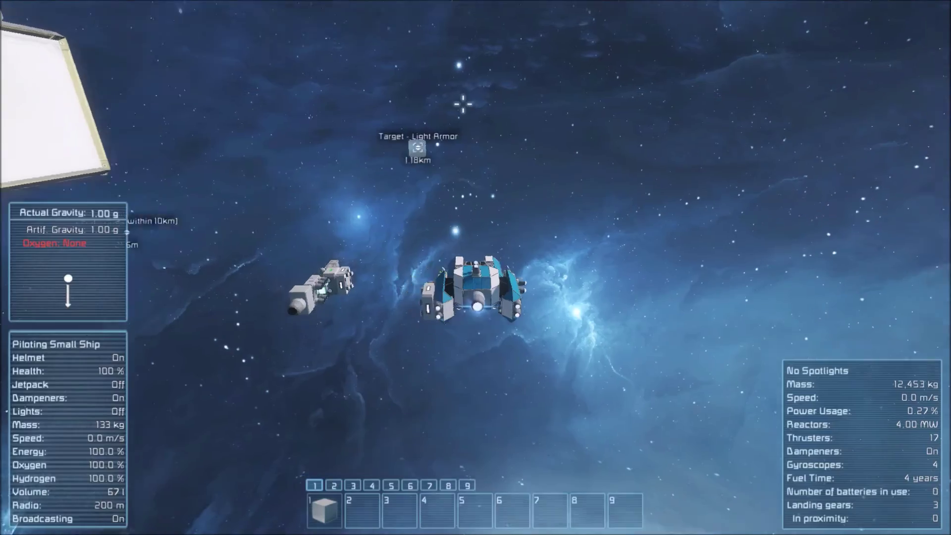
{"action": "key", "text": "f"}
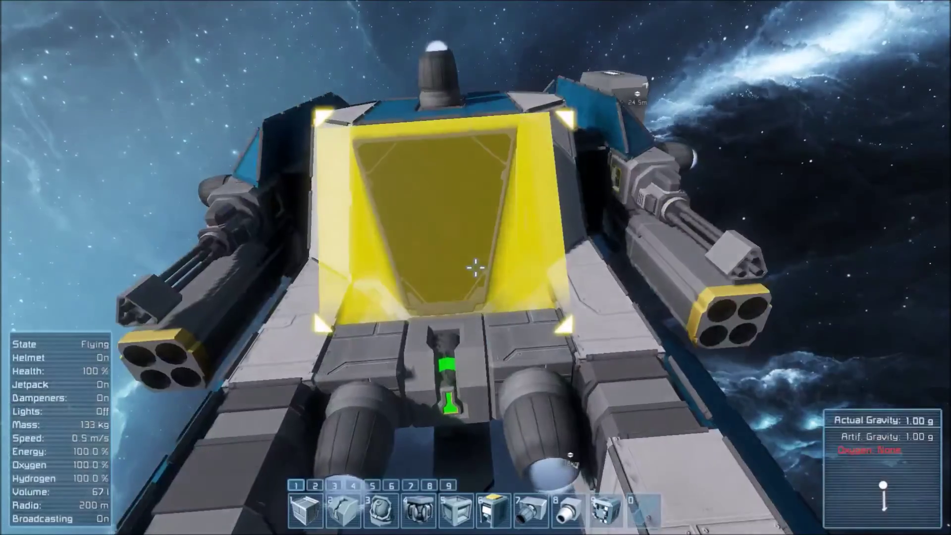
Place a camera from the second toolbar page on the front of the remote control block, facing forward, and put the block away
{"action": "key", "text": "c"}
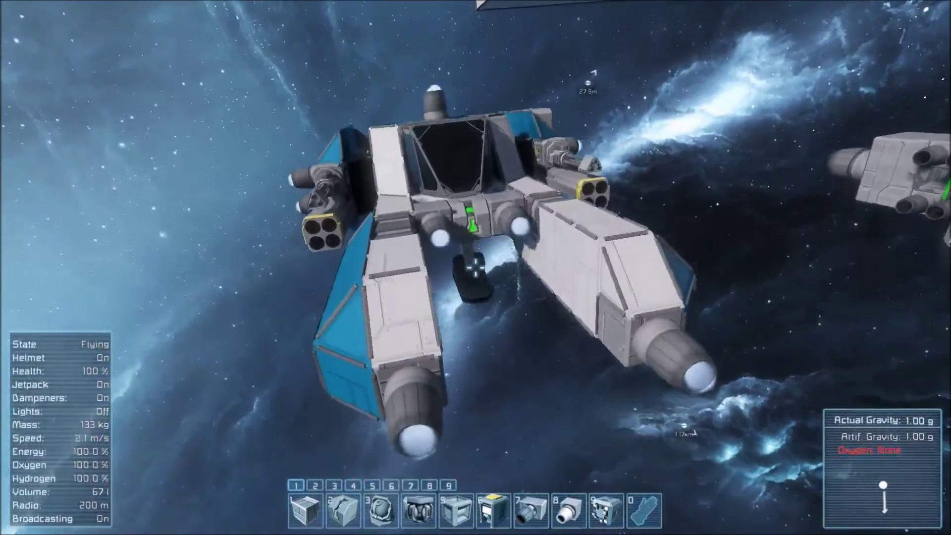
{"action": "key", "text": "w"}
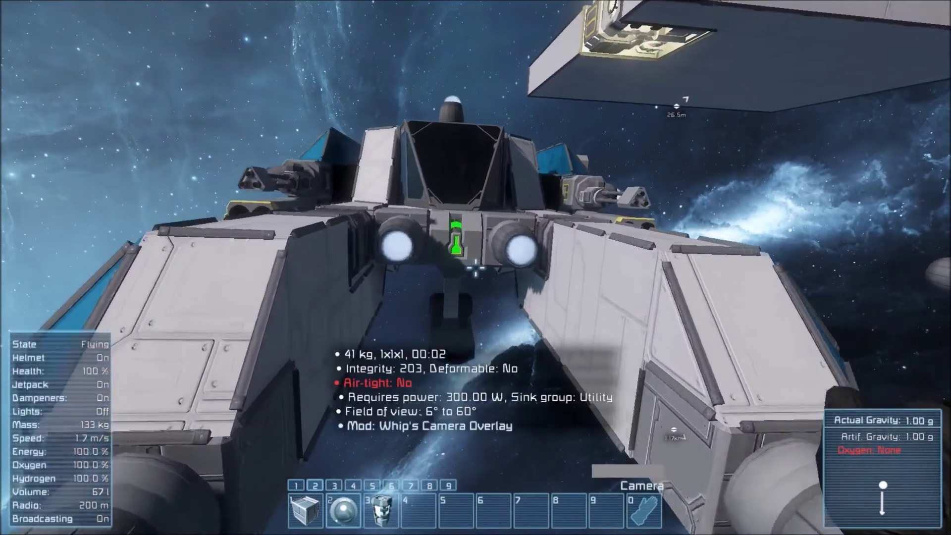
{"action": "key", "text": "w"}
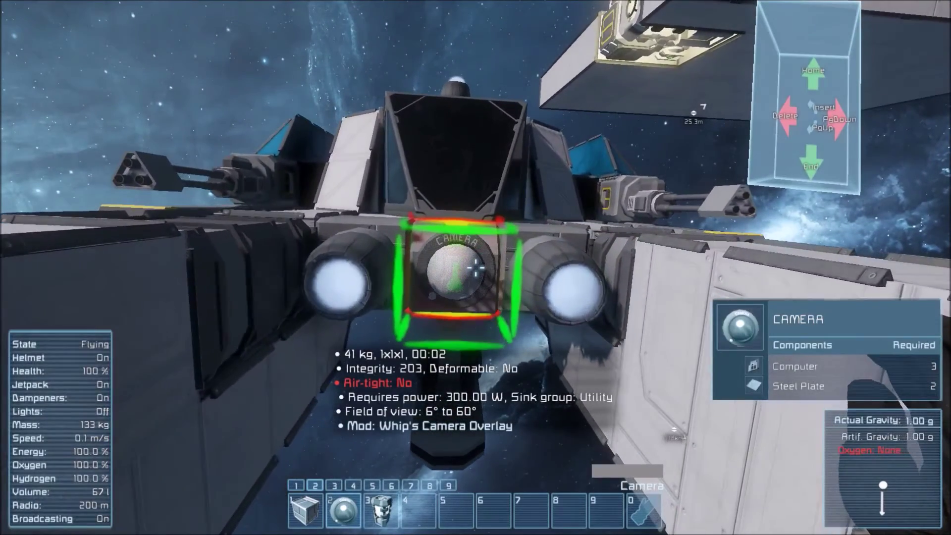
{"action": "key", "text": "Escape"}
{"action": "key", "text": "Escape"}
{"action": "key", "text": "Tab"}
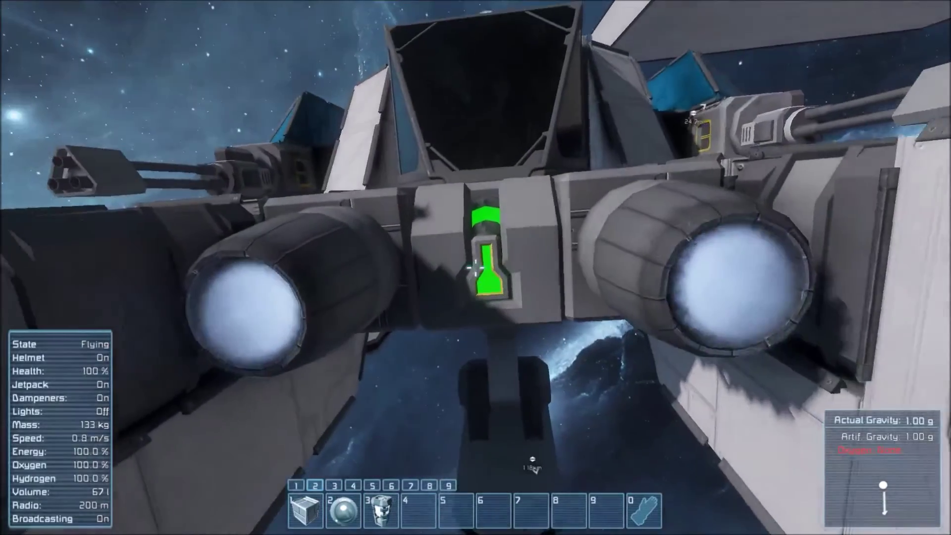
{"action": "key", "text": "w"}
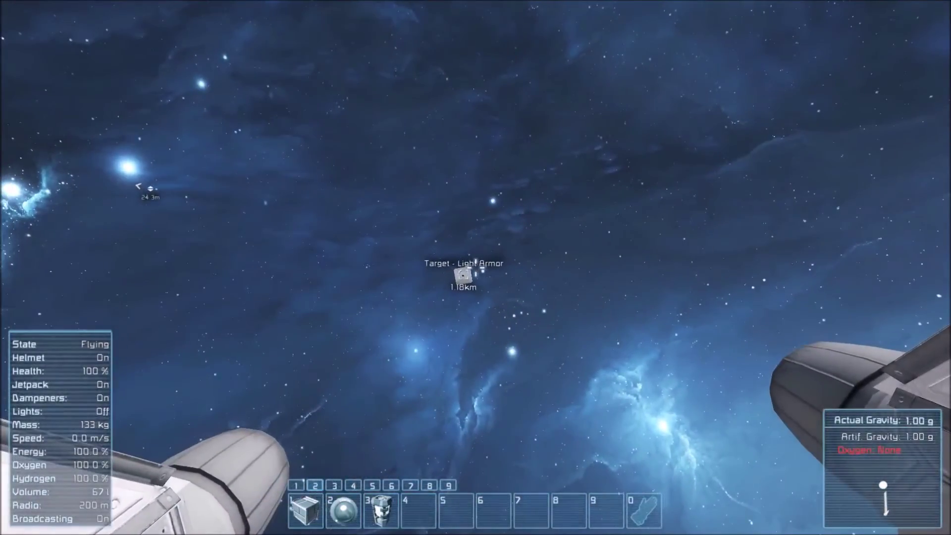
{"action": "key", "text": "e"}
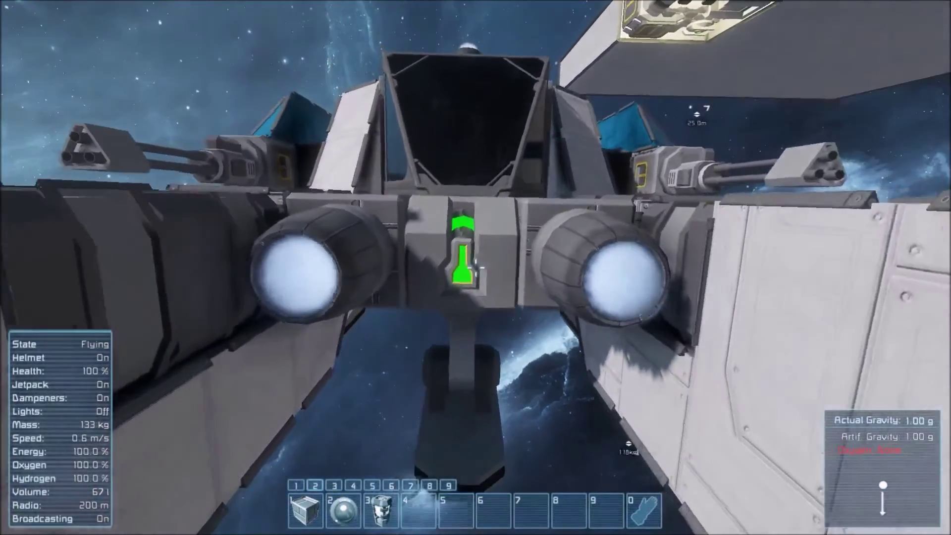
{"action": "left_click", "coordinate": [476, 268]}
{"action": "key", "text": "s"}
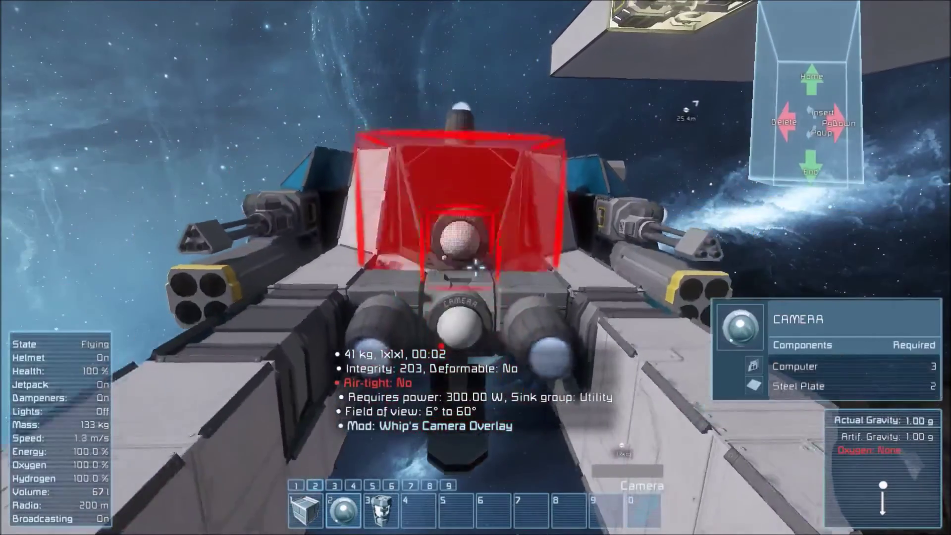
{"action": "key", "text": "0"}
Assign the new camera to the second slot of the fighter's cockpit toolbar, leaving the first slot empty, and exit the cockpit
{"action": "key", "text": "w"}
{"action": "key", "text": "f"}
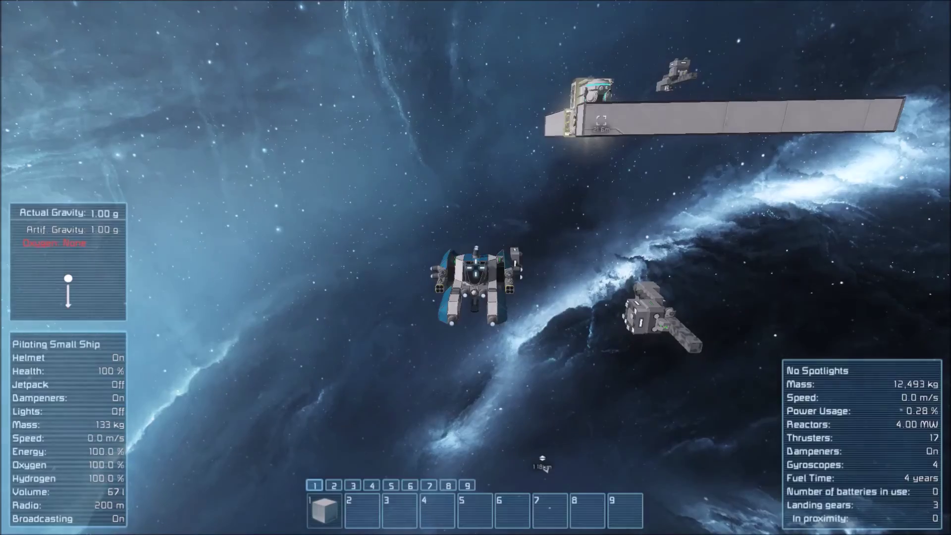
{"action": "key", "text": "g"}
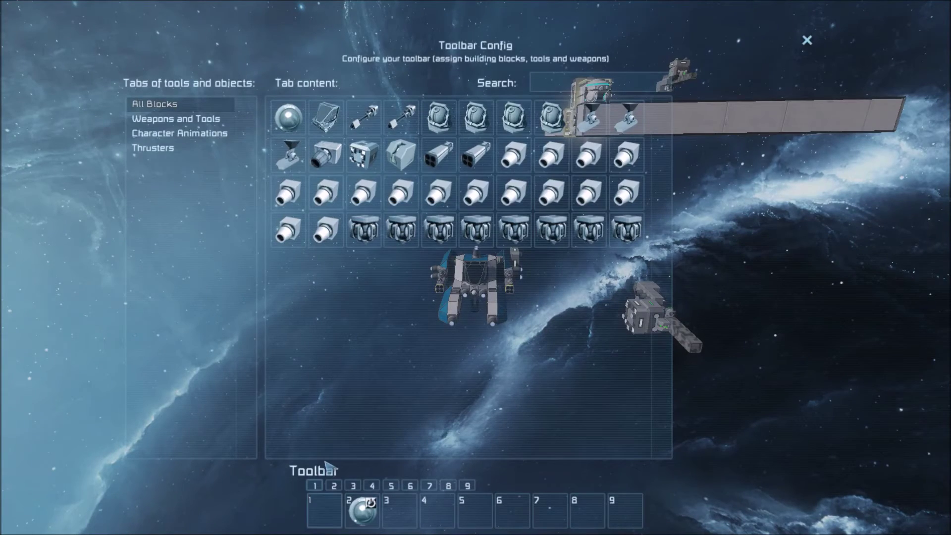
{"action": "key", "text": "Escape"}
{"action": "key", "text": "f"}
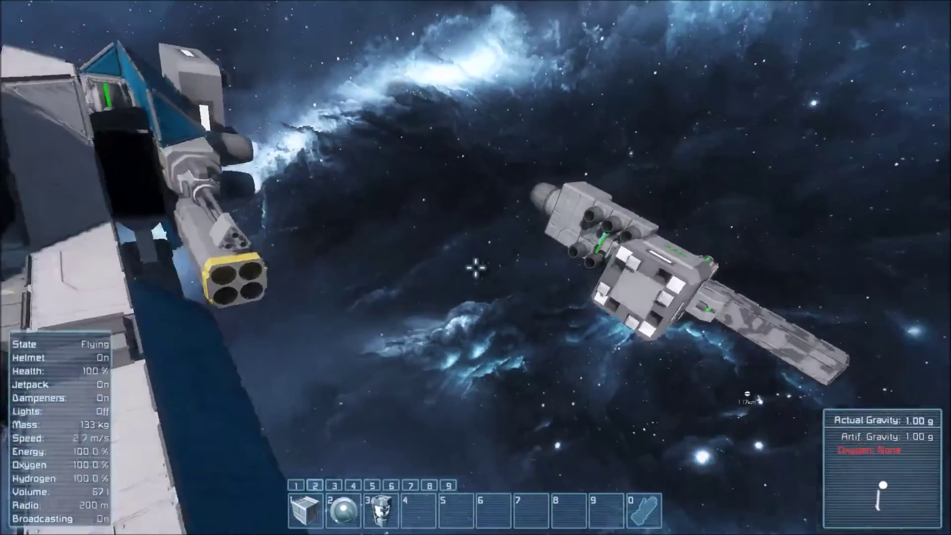
Paste a copy of the missile onto the merge block on the fighter's side
{"action": "key", "text": "d"}
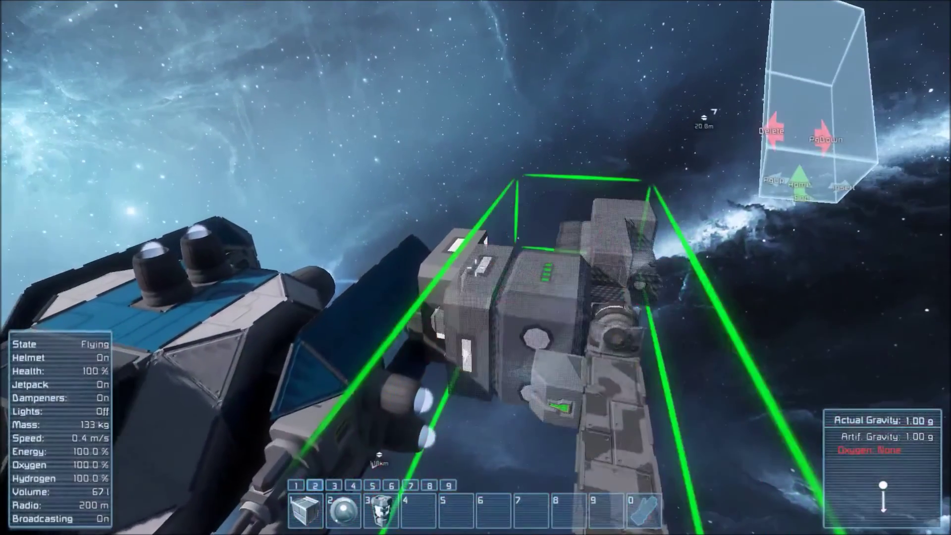
{"action": "left_click", "coordinate": [476, 267]}
{"action": "key", "text": "a"}
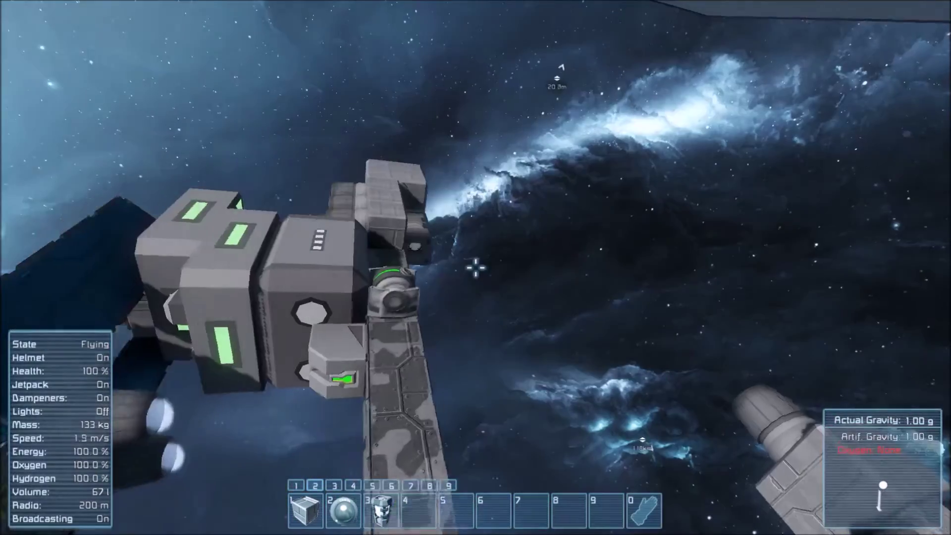
{"action": "key", "text": "a"}
{"action": "key", "text": "e"}
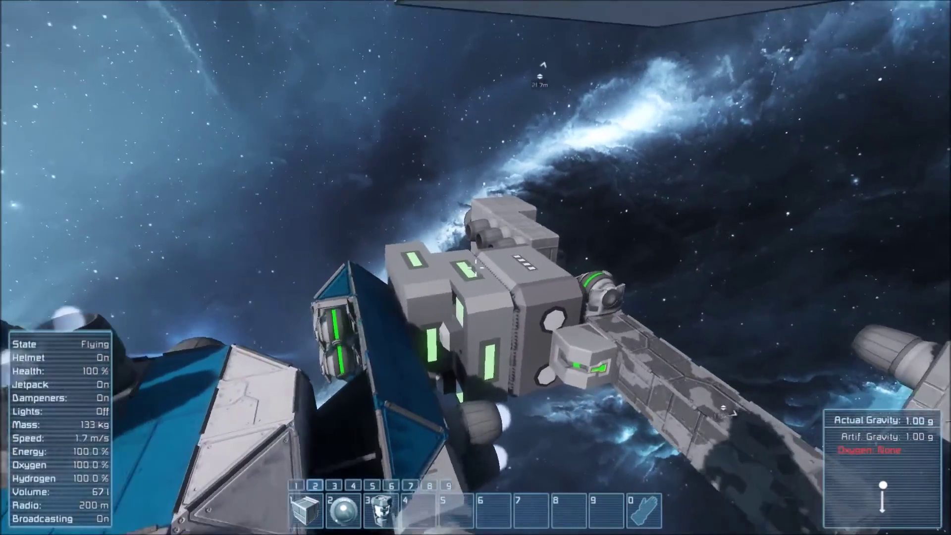
Board the fighter's cockpit, switch to the third-person view and turn the ship toward the Light Armor target
{"action": "key", "text": "f"}
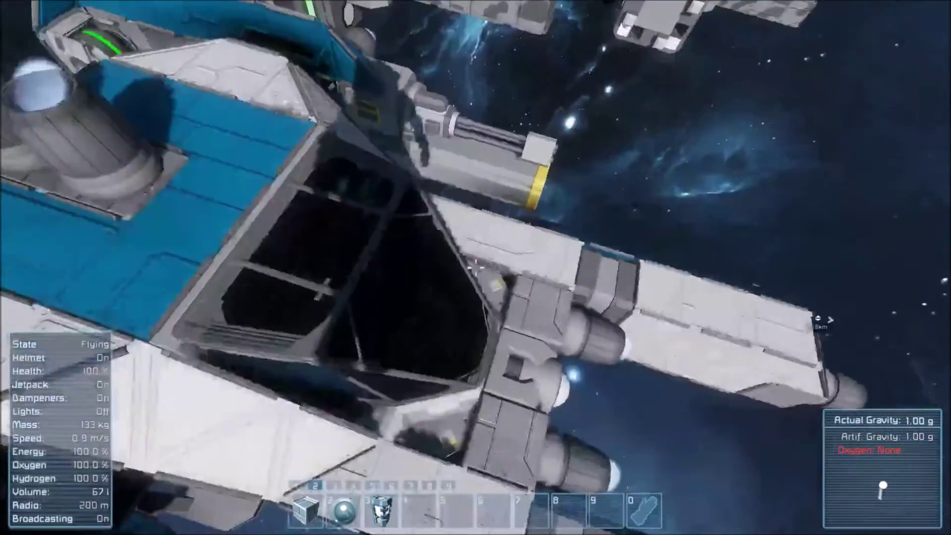
{"action": "key", "text": "v"}
{"action": "key", "text": "space"}
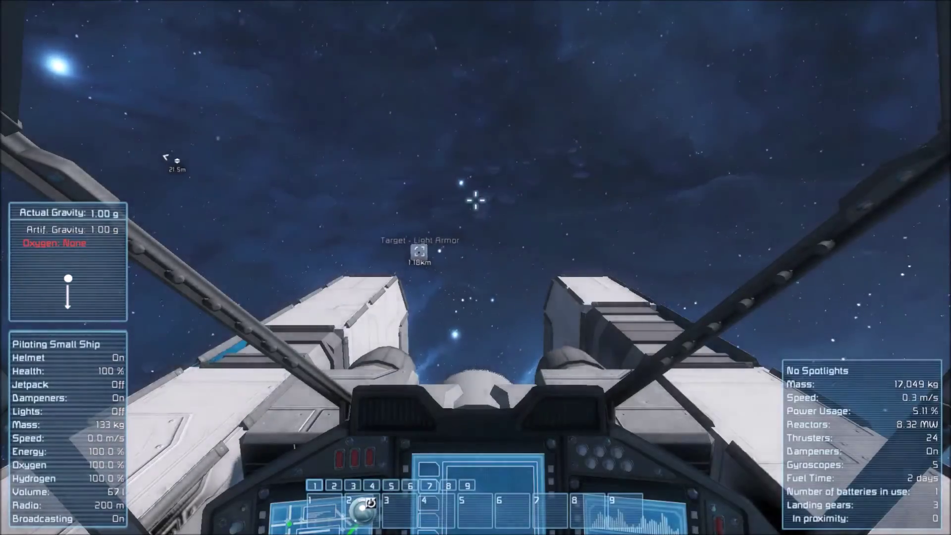
{"action": "key", "text": "v"}
{"action": "key", "text": "e"}
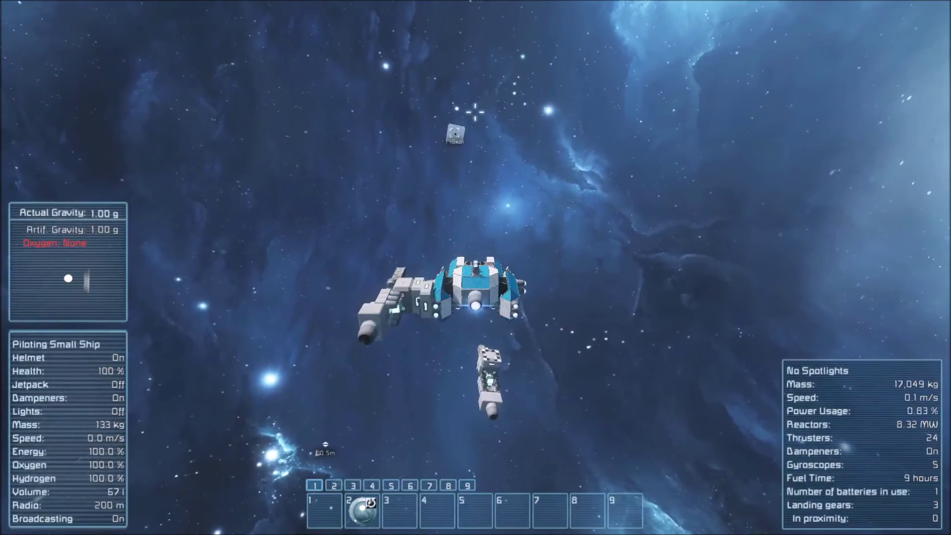
{"action": "key", "text": "v"}
{"action": "key", "text": "v"}
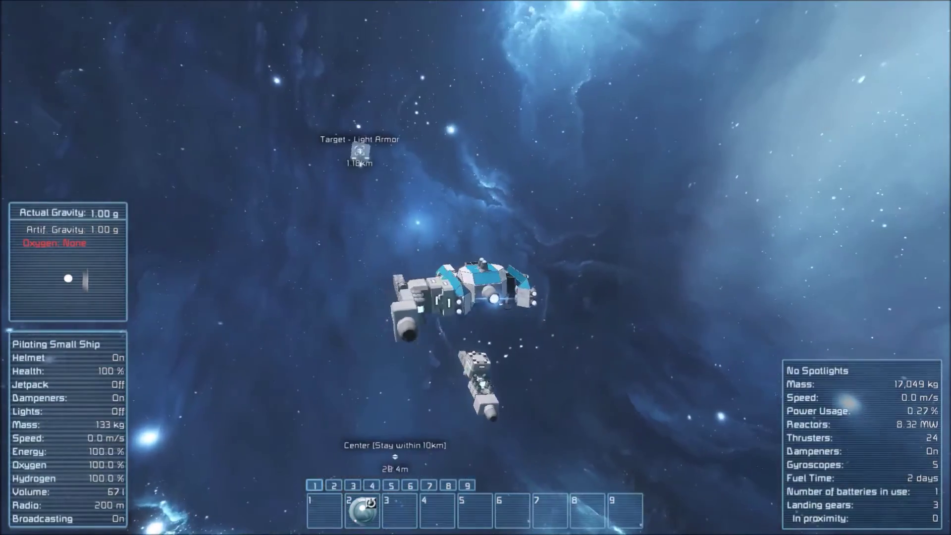
Run the Missile 1 Programmable block with the argument "setup" from the fighter's terminal
{"action": "key", "text": "k"}
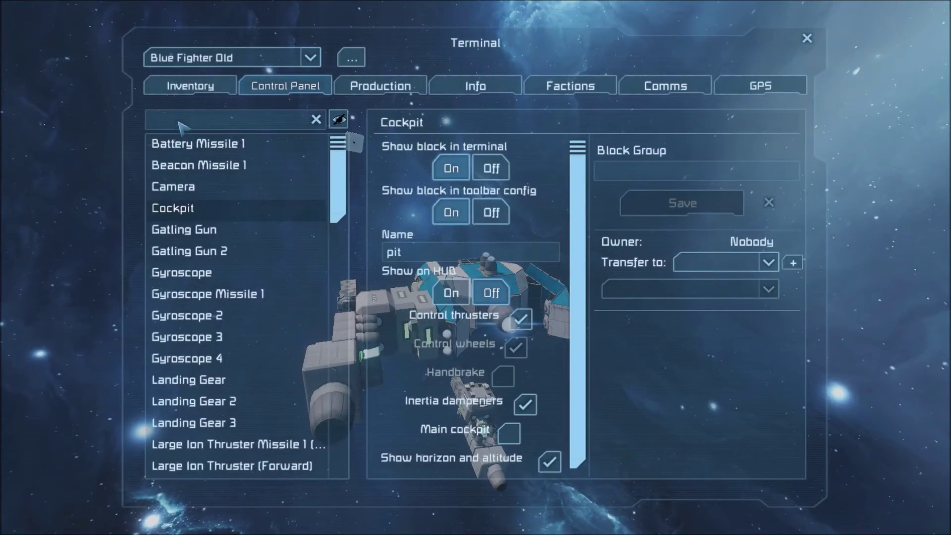
{"action": "scroll", "coordinate": [294, 211], "scroll_direction": "down", "scroll_amount": 10}
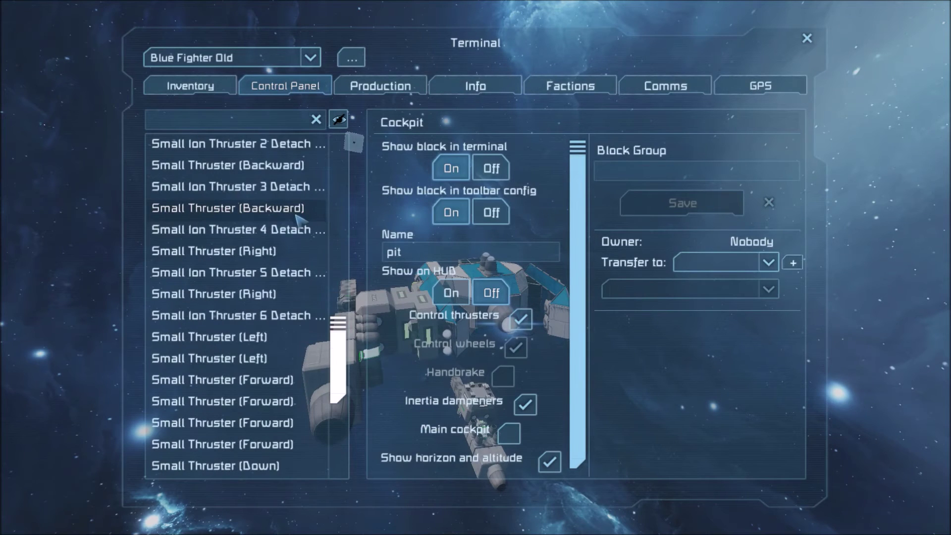
{"action": "scroll", "coordinate": [238, 155], "scroll_direction": "down", "scroll_amount": 3}
{"action": "scroll", "coordinate": [237, 155], "scroll_direction": "up", "scroll_amount": 2}
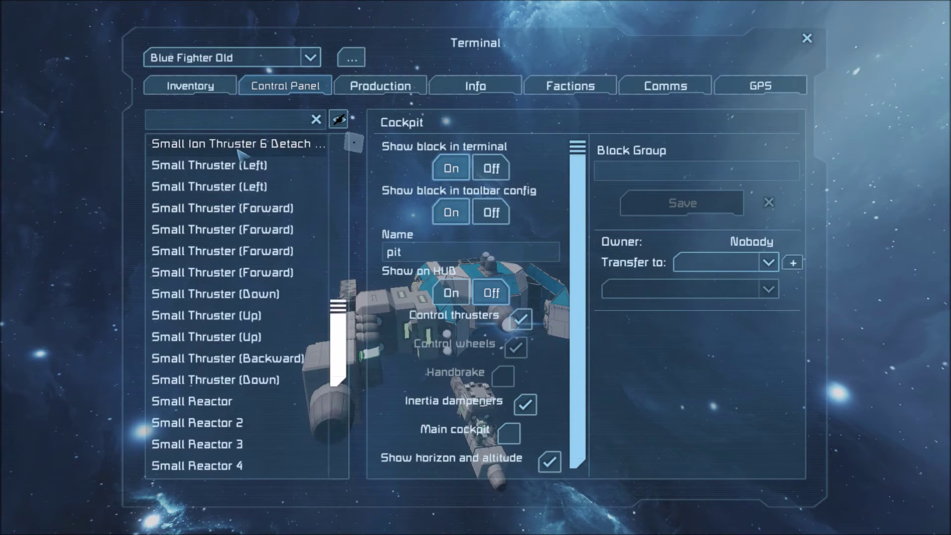
{"action": "type", "text": "prog"}
{"action": "left_click", "coordinate": [245, 158]}
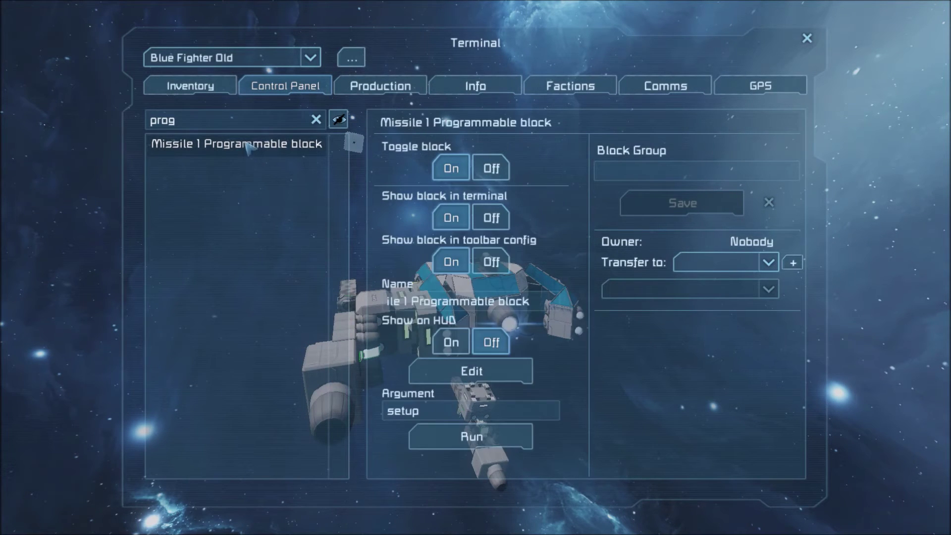
{"action": "left_click", "coordinate": [490, 439]}
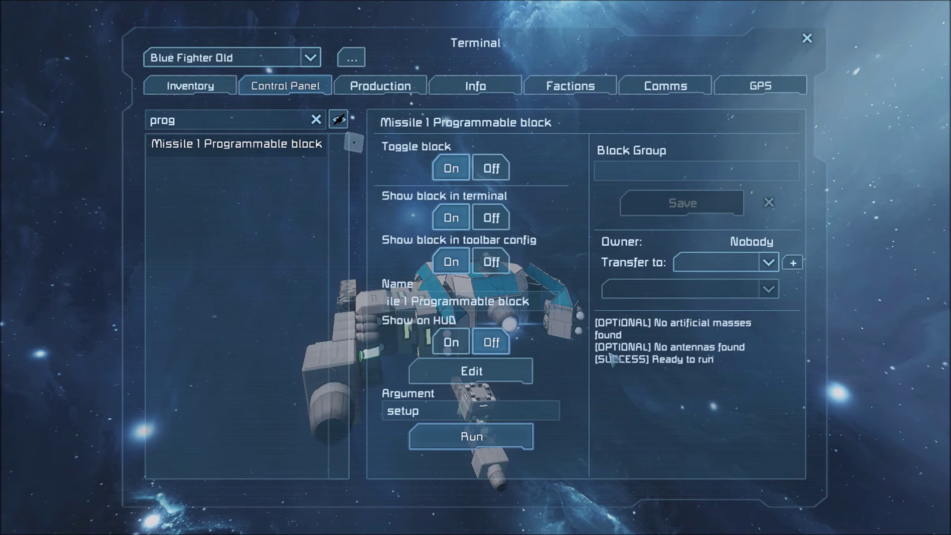
{"action": "key", "text": "Escape"}
Launch the missile by triggering Timer Block Missile 1 immediately, and zoom the fighter's camera in on the Light Armor target
{"action": "type", "text": "k"}
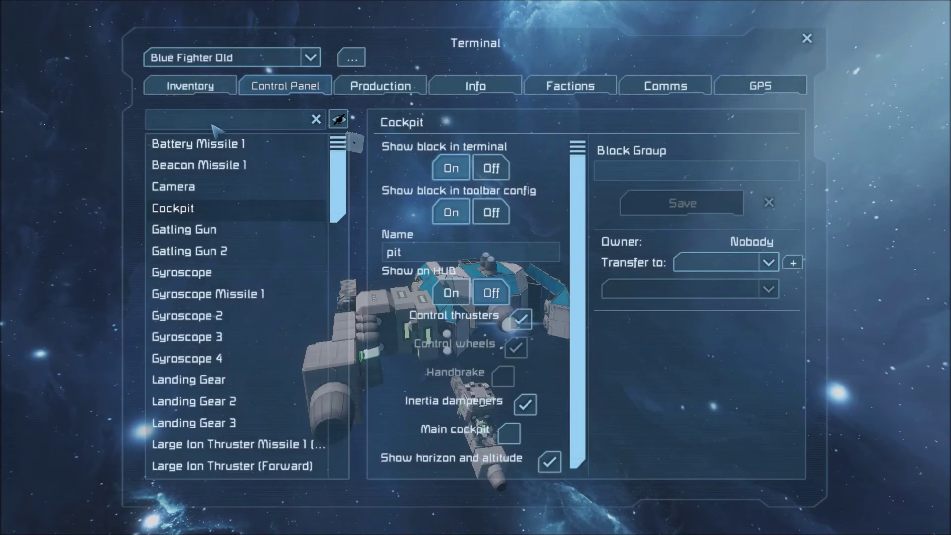
{"action": "type", "text": "tim"}
{"action": "left_click", "coordinate": [216, 143]}
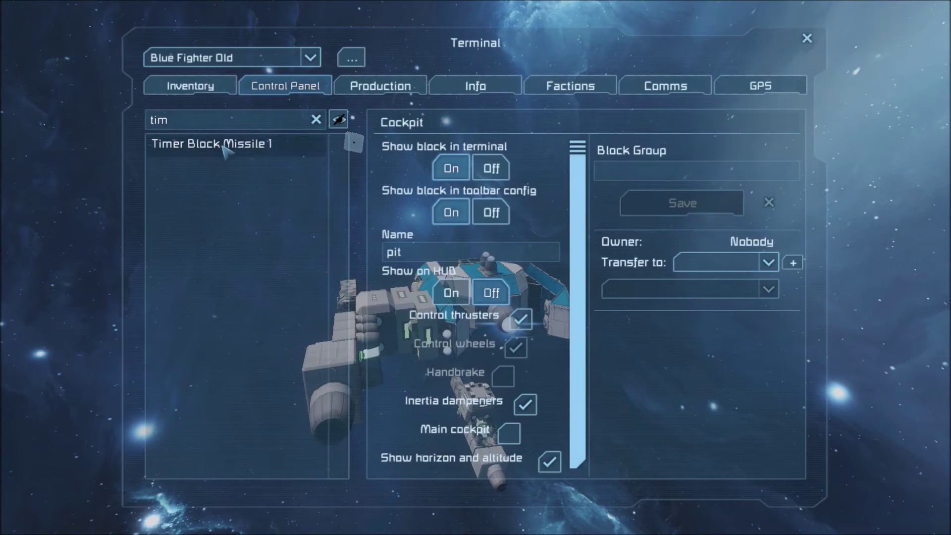
{"action": "scroll", "coordinate": [488, 411], "scroll_direction": "down", "scroll_amount": 2}
{"action": "left_click", "coordinate": [484, 411]}
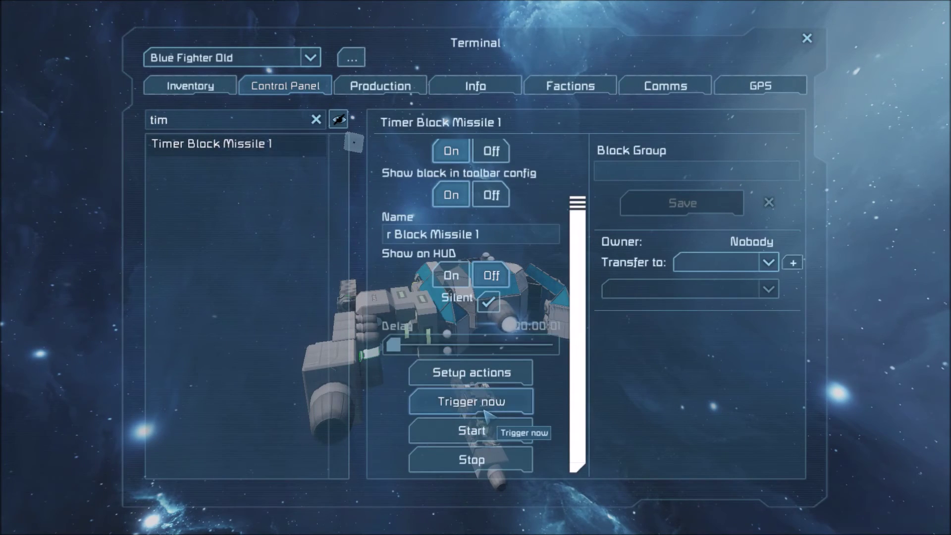
{"action": "key", "text": "Escape"}
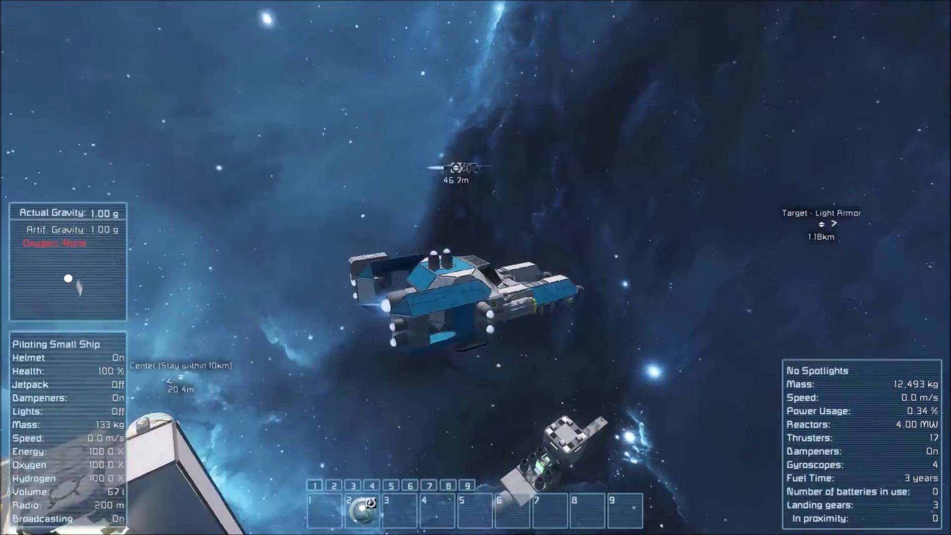
{"action": "key", "text": "2"}
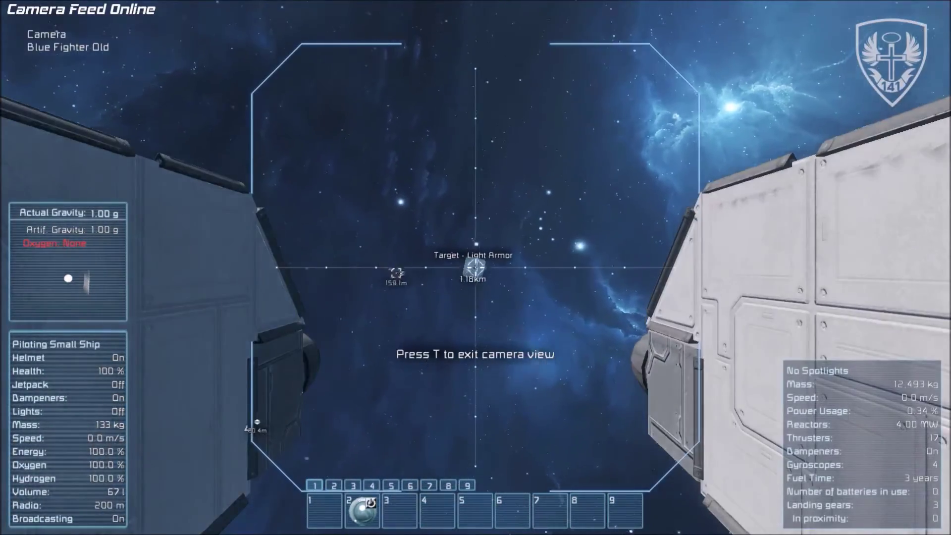
{"action": "scroll", "coordinate": [475, 268], "scroll_direction": "up", "scroll_amount": 5}
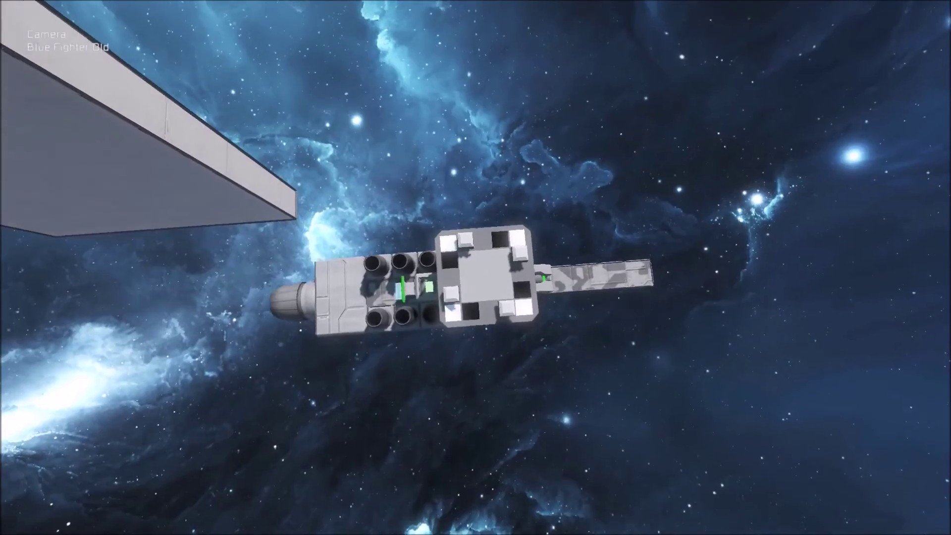
Paste another missile copy onto the fighter's merge block and board the cockpit in third-person view with the HUD shown
{"action": "key", "text": "ctrl+v"}
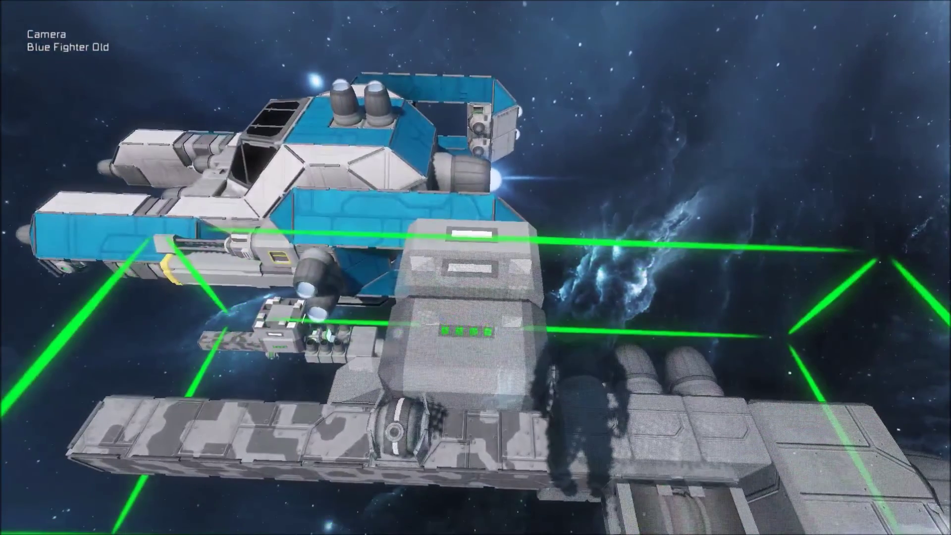
{"action": "left_click", "coordinate": [476, 268]}
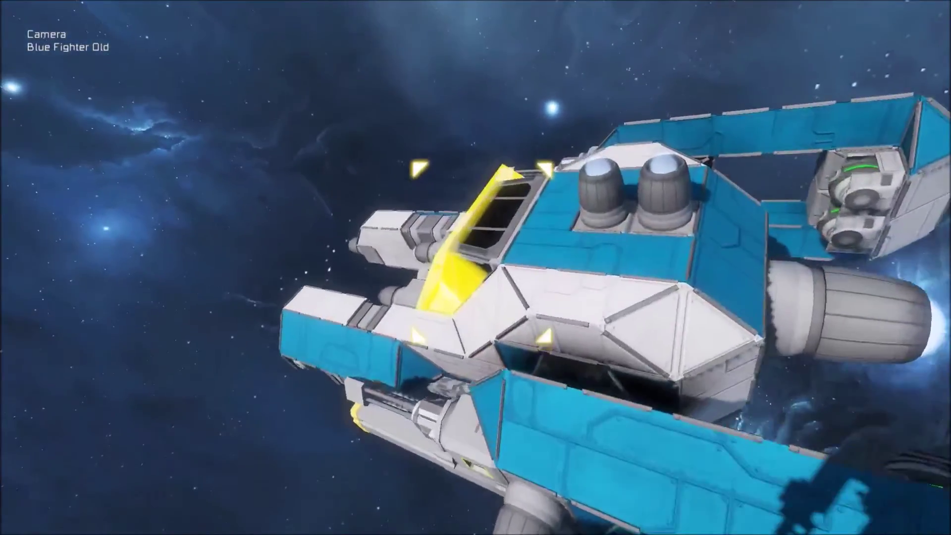
{"action": "key", "text": "f"}
{"action": "key", "text": "w"}
{"action": "key", "text": "v"}
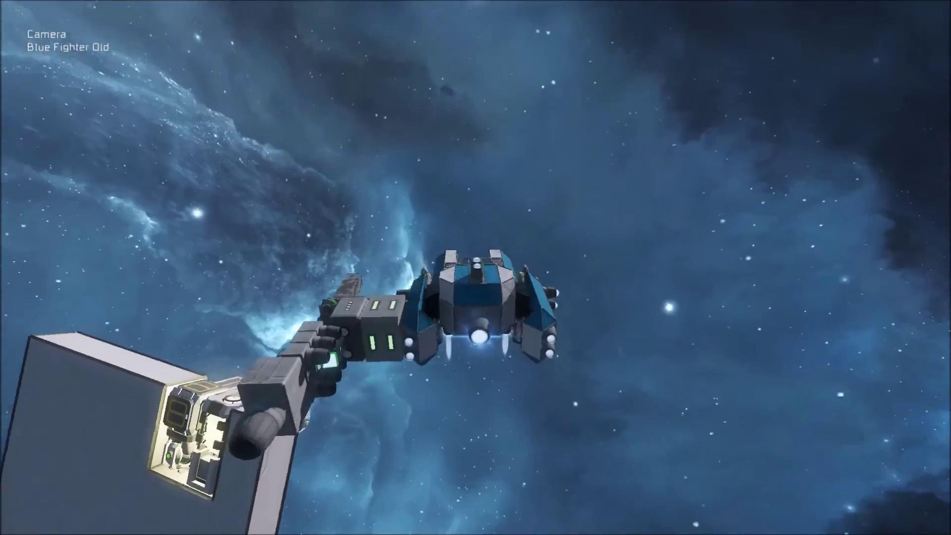
{"action": "key", "text": "Tab"}
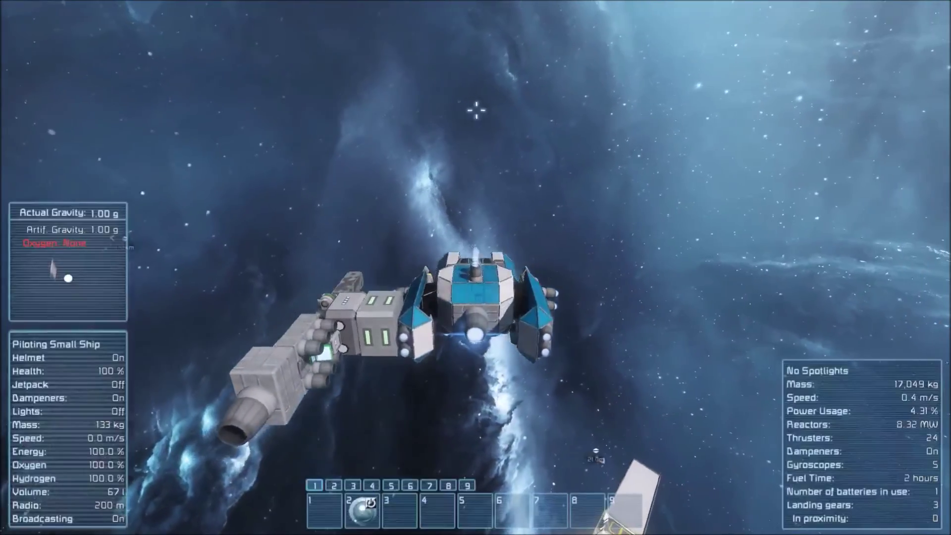
Launch the newly attached missile through Timer Block Missile 1 in the fighter's terminal
{"action": "key", "text": "k"}
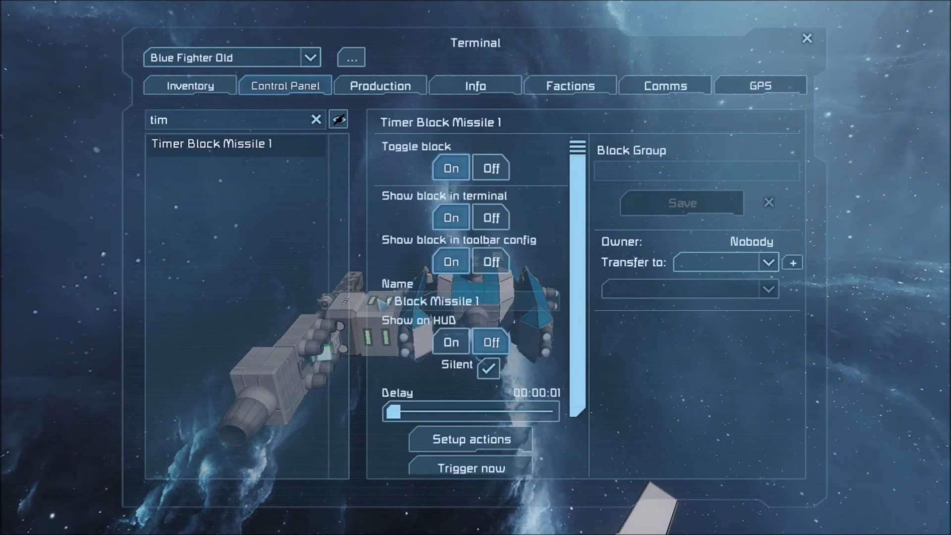
{"action": "key", "text": "Escape"}
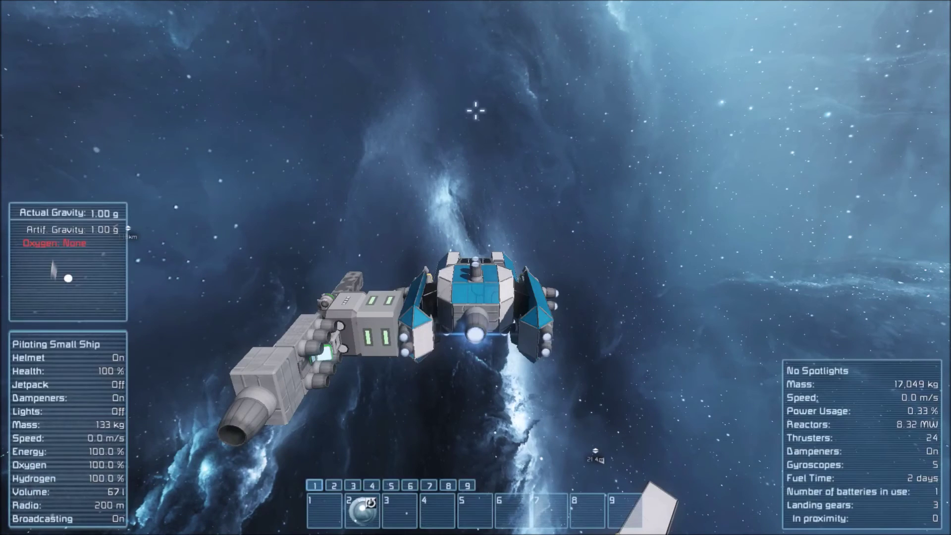
{"action": "key", "text": "alt"}
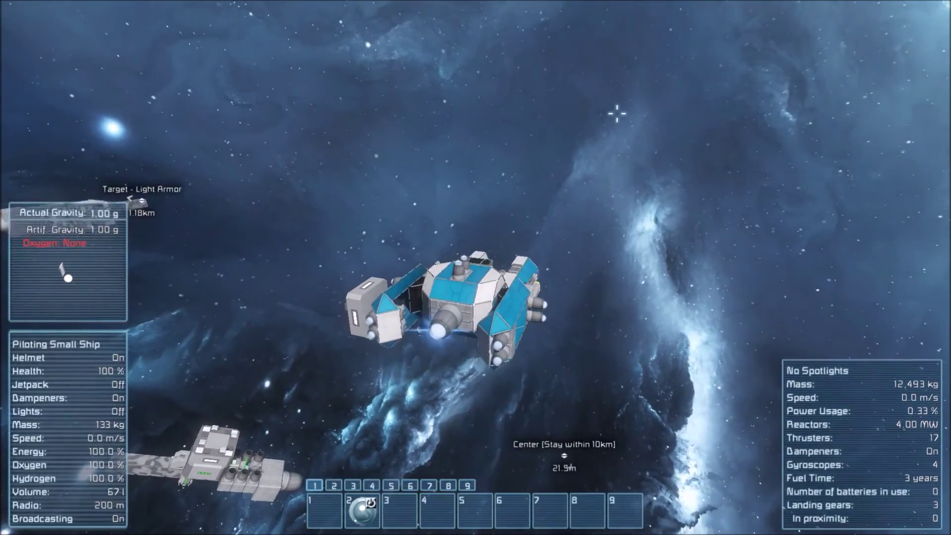
Guide the flying missile by turning the fighter, and bring it onto the Light Armor target using the zoomed camera view
{"action": "mouse_move", "coordinate": [475, 267]}
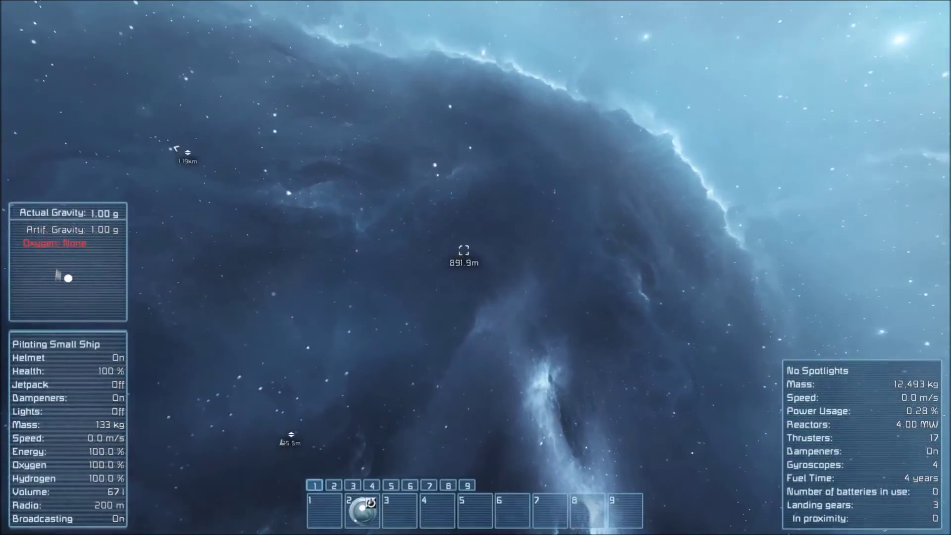
{"action": "key", "text": "w"}
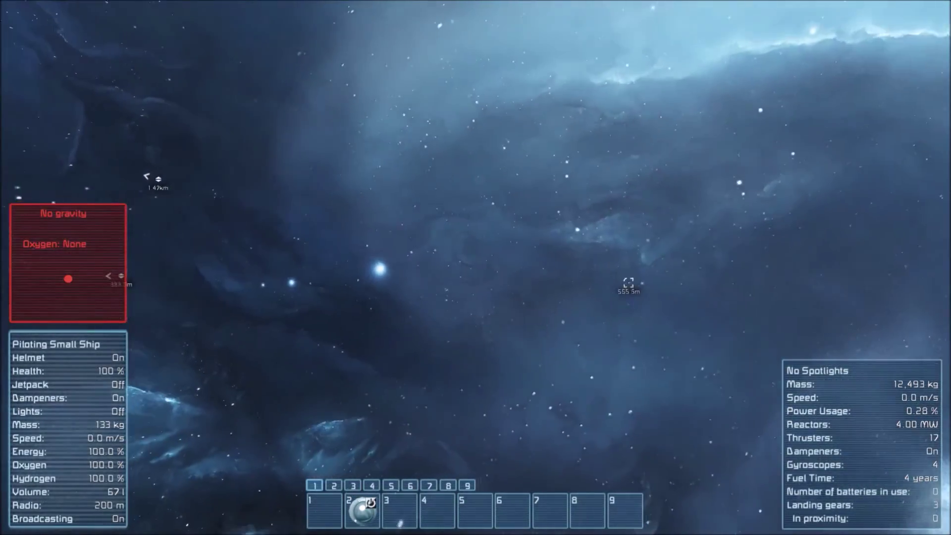
{"action": "key", "text": "w"}
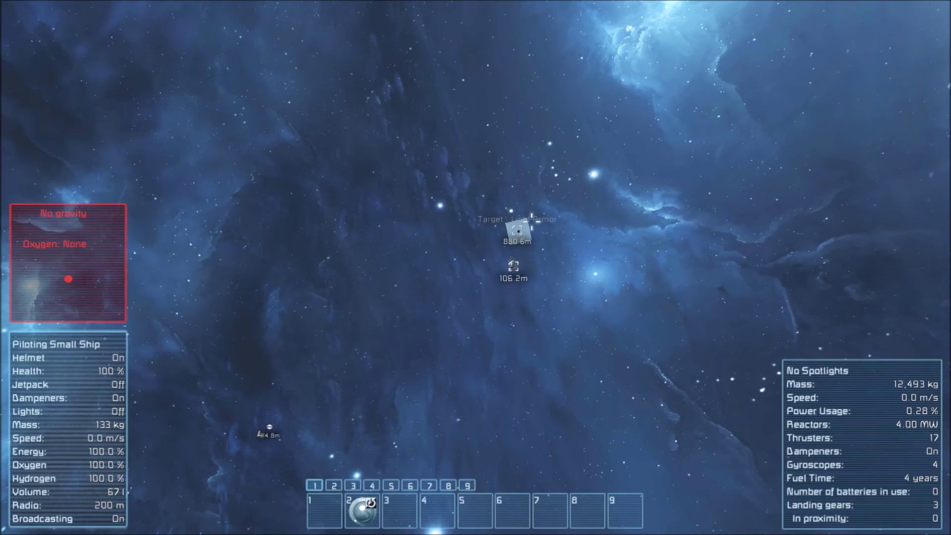
{"action": "key", "text": "2"}
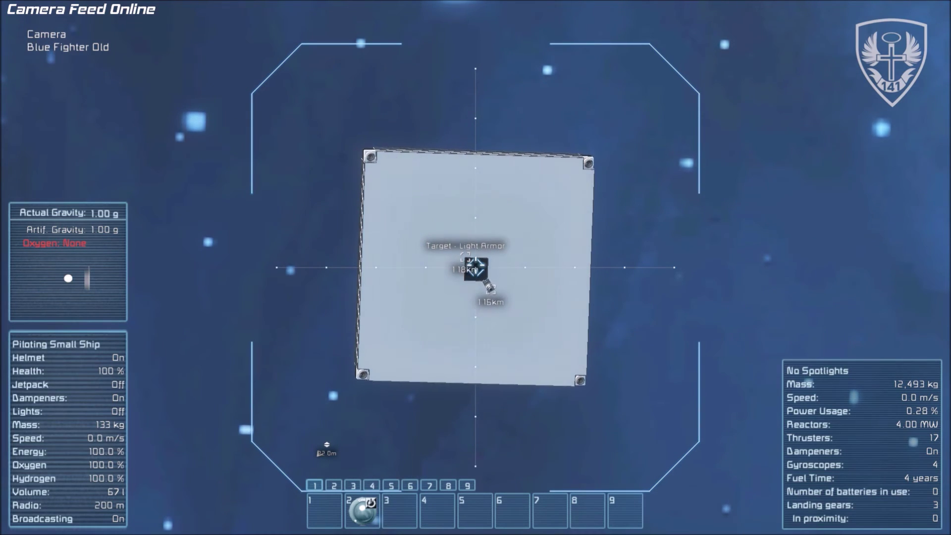
Leave the fighter's cockpit and fly over to the original missile floating beside the ship
{"action": "key", "text": "f"}
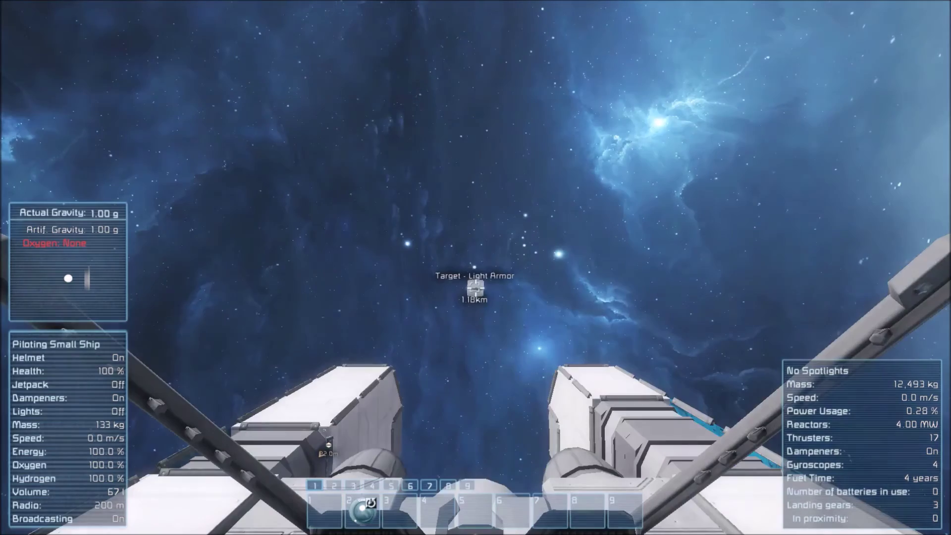
{"action": "key", "text": "f"}
{"action": "key", "text": "v"}
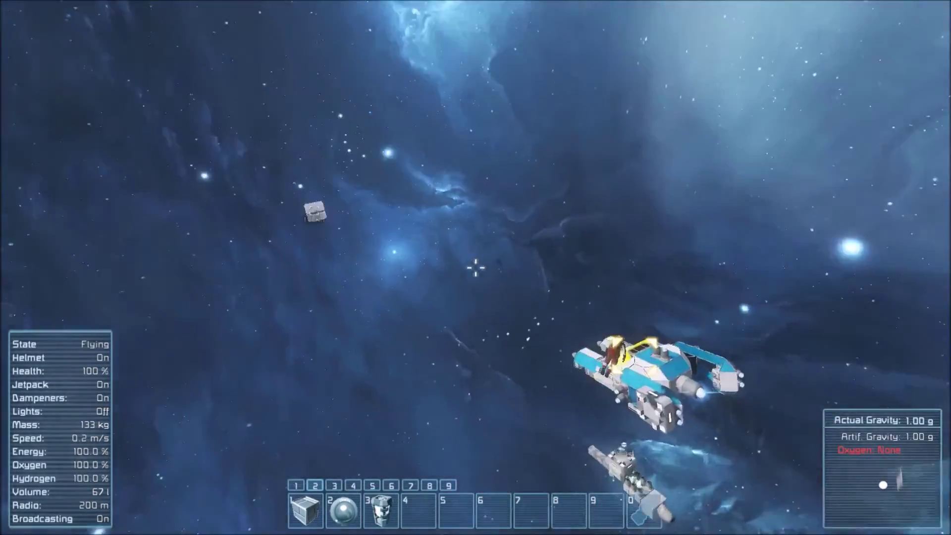
{"action": "key", "text": "w"}
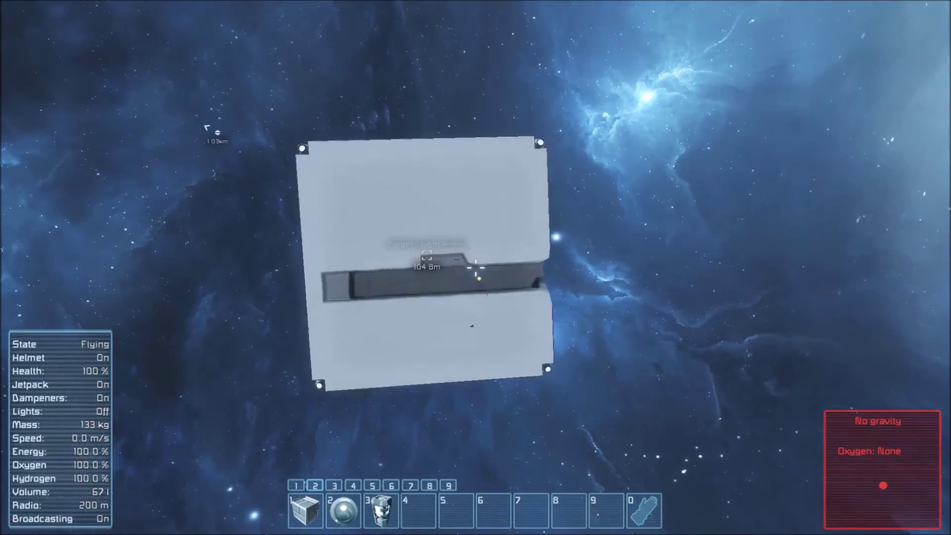
{"action": "key", "text": "w"}
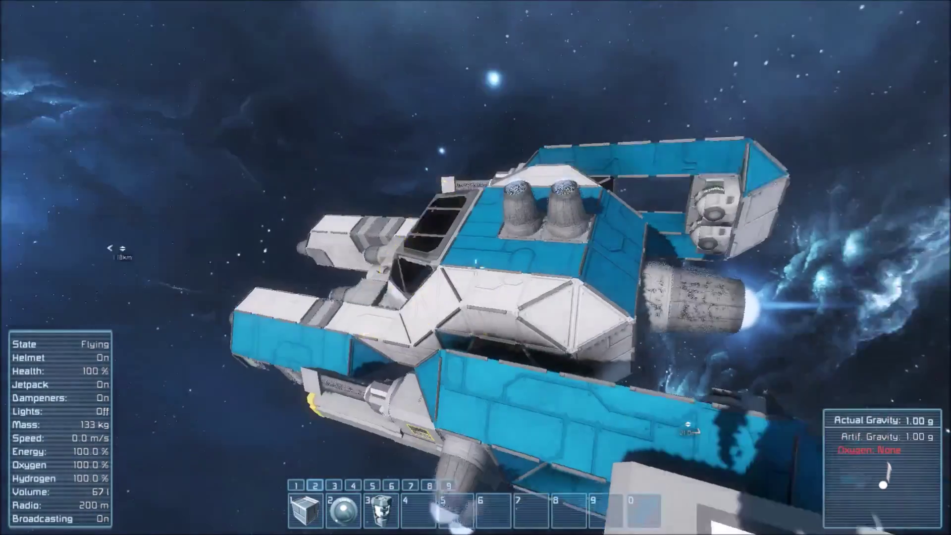
{"action": "key", "text": "c"}
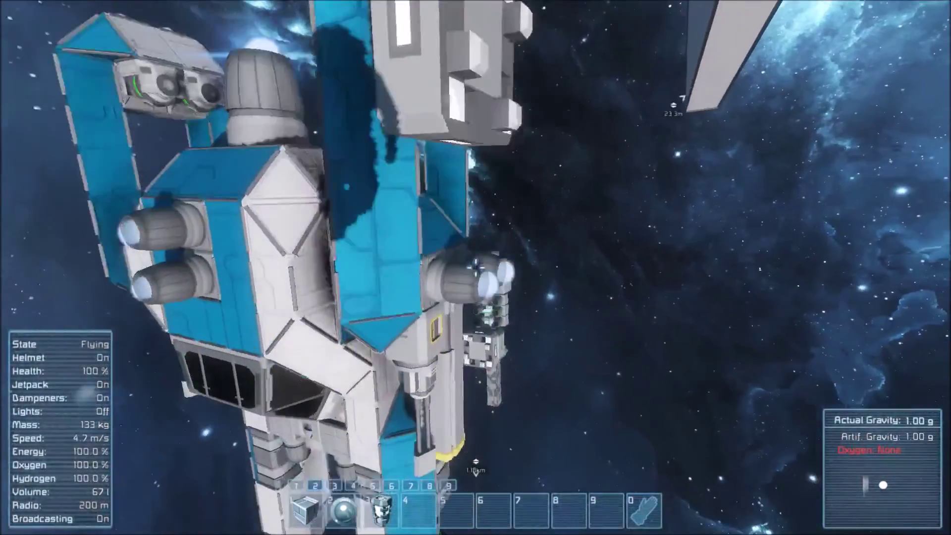
{"action": "key", "text": "w"}
{"action": "key", "text": "q"}
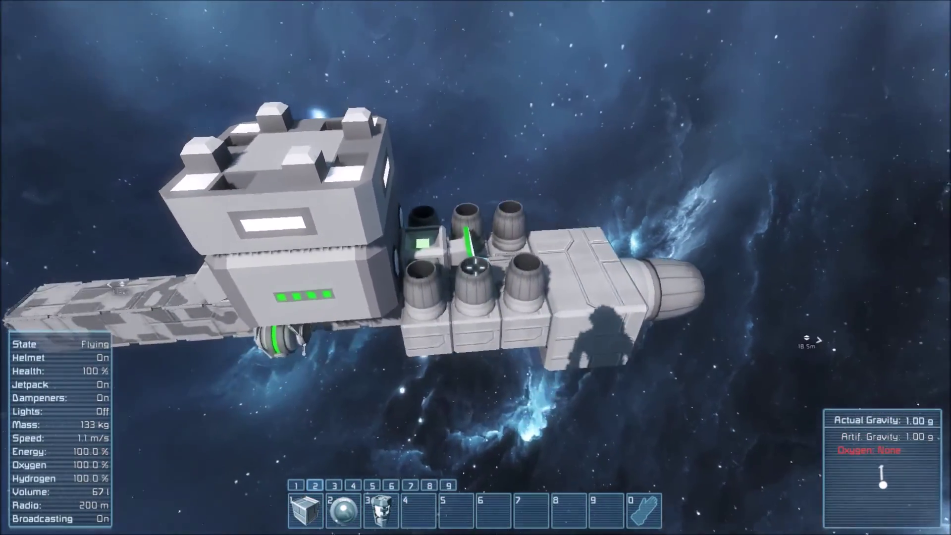
Fly around the original missile to inspect its underside, its thruster section and its camouflaged warhead end
{"action": "key", "text": "c"}
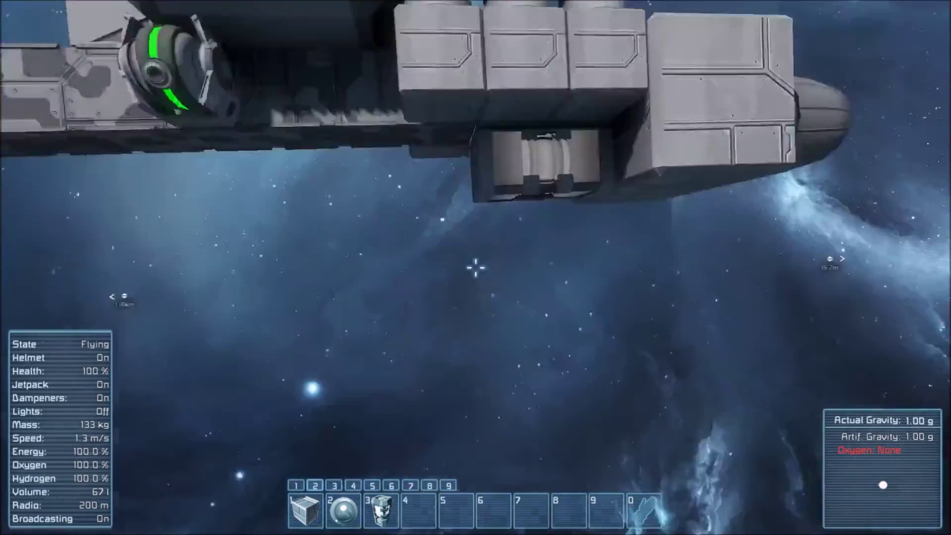
{"action": "key", "text": "s"}
{"action": "key", "text": "space"}
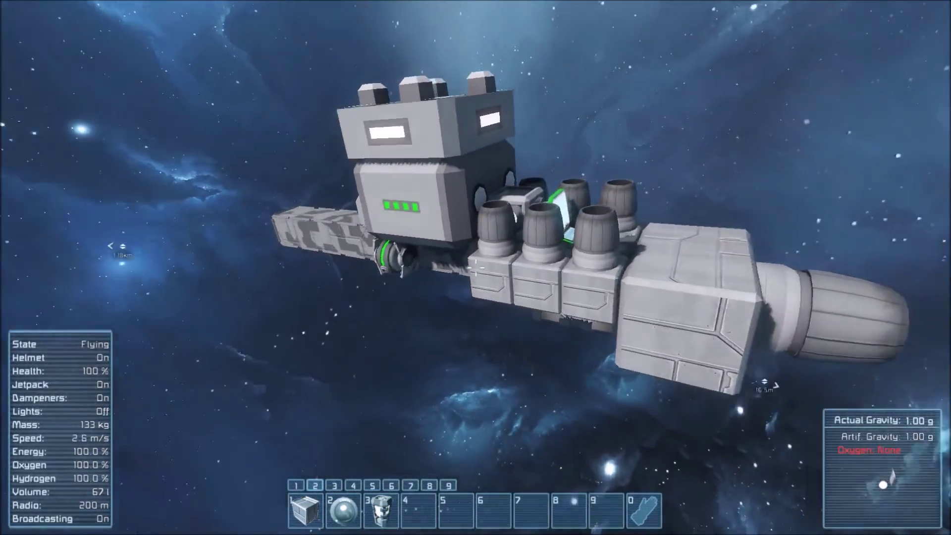
{"action": "key", "text": "a"}
{"action": "key", "text": "a"}
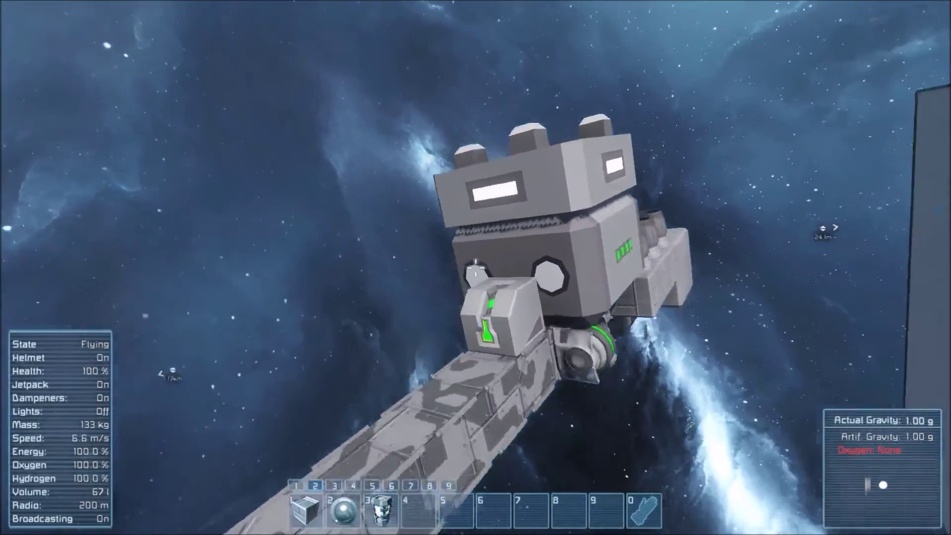
{"action": "key", "text": "c"}
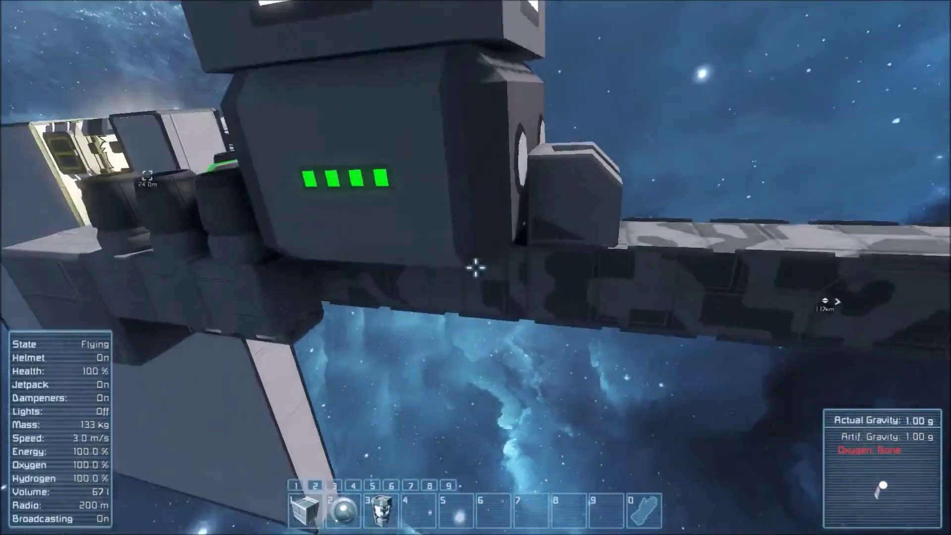
Examine the missile's full length from its opposite side, from the thruster cluster to the camouflaged armor section
{"action": "key", "text": "s"}
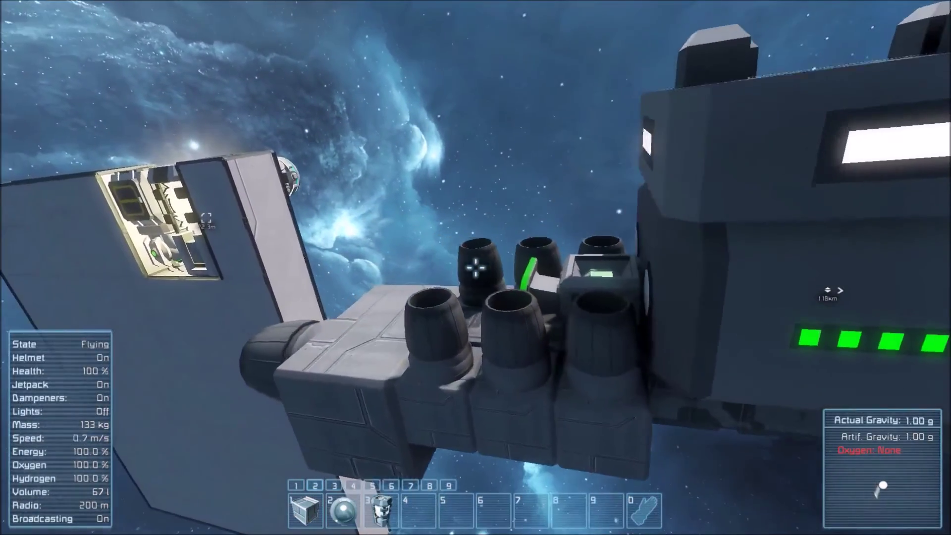
{"action": "key", "text": "s"}
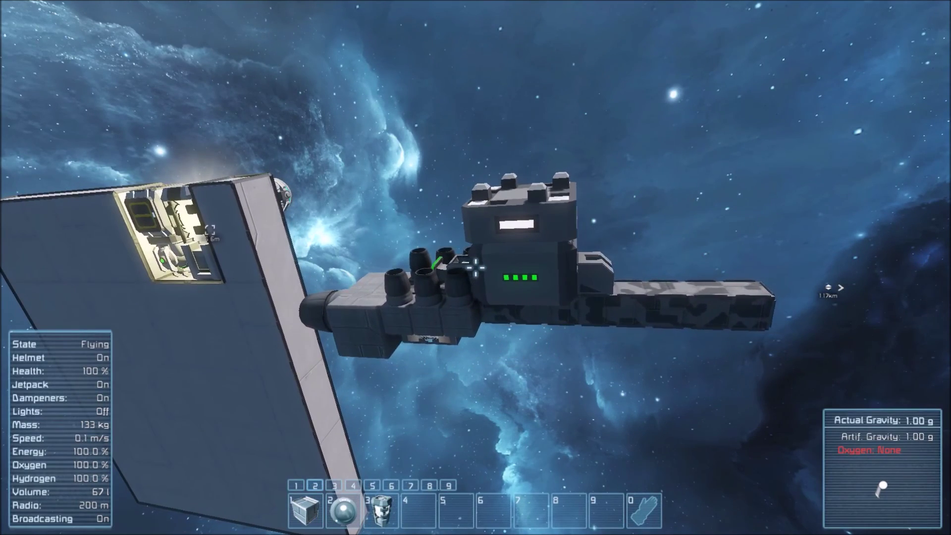
{"action": "key", "text": "w"}
{"action": "key", "text": "d"}
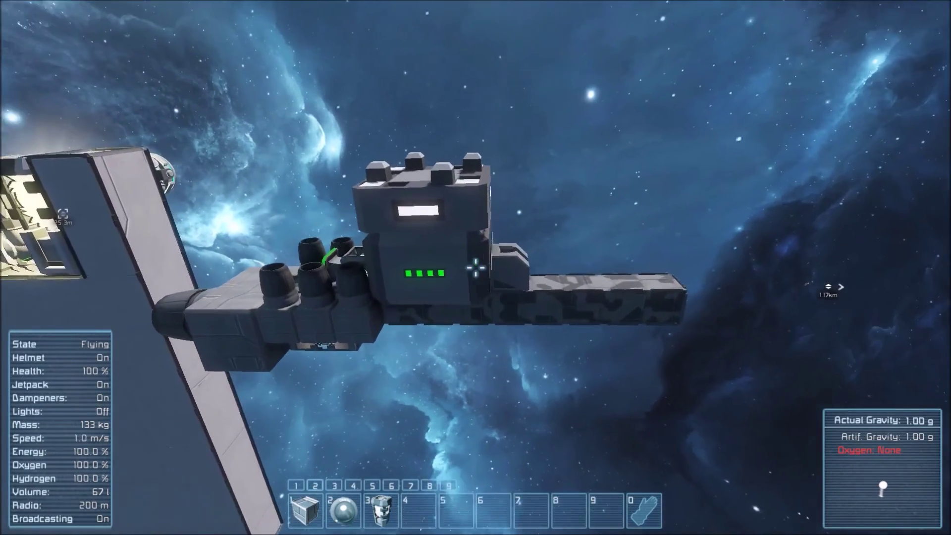
{"action": "key", "text": "w"}
{"action": "key", "text": "w"}
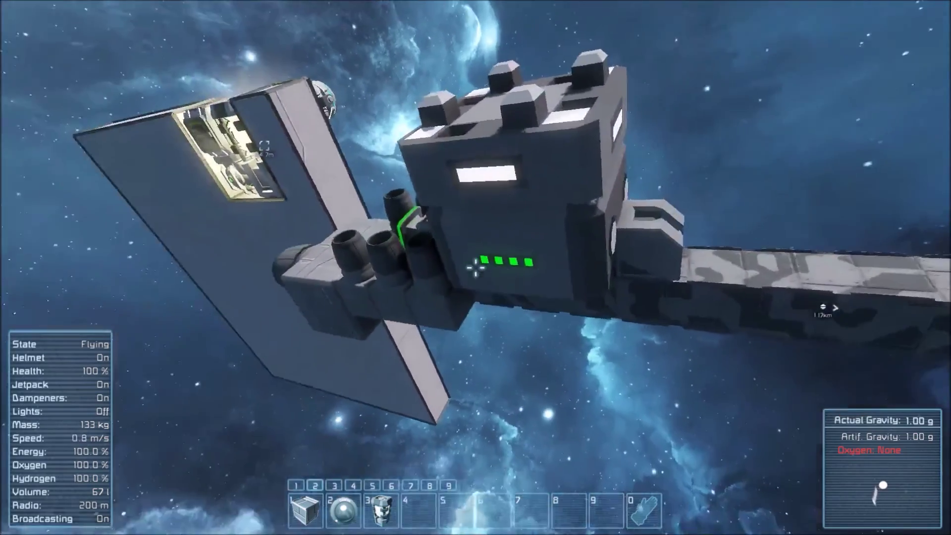
{"action": "key", "text": "s"}
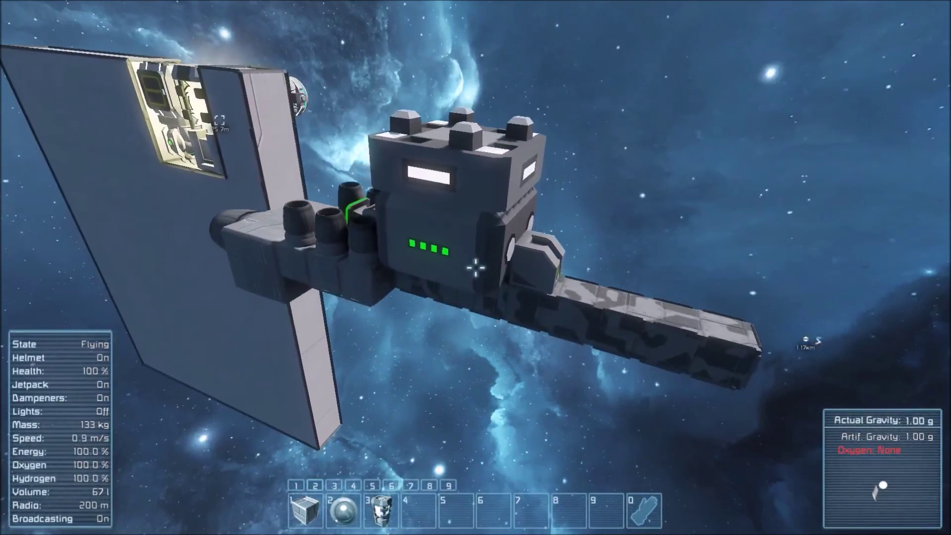
{"action": "key", "text": "e"}
{"action": "key", "text": "d"}
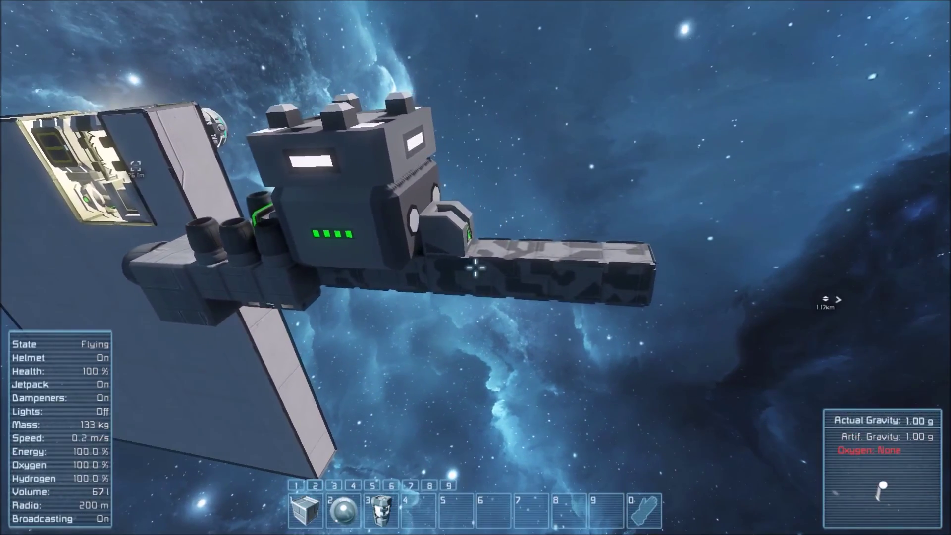